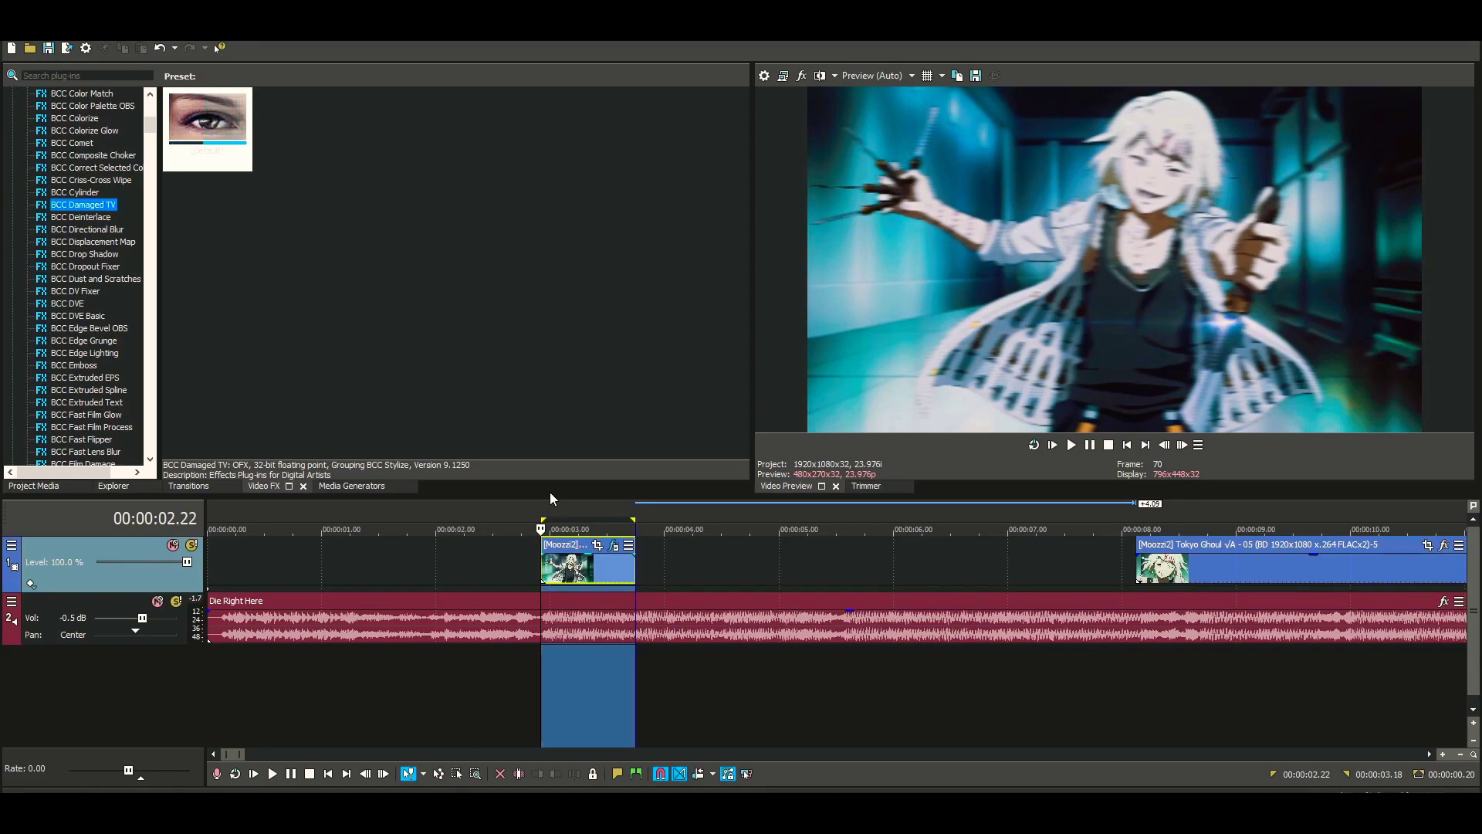
Step: Zoom the timeline and open the short anime clip's Video Event FX window
{"action": "scroll", "coordinate": [577, 583], "scroll_direction": "up", "scroll_amount": 3}
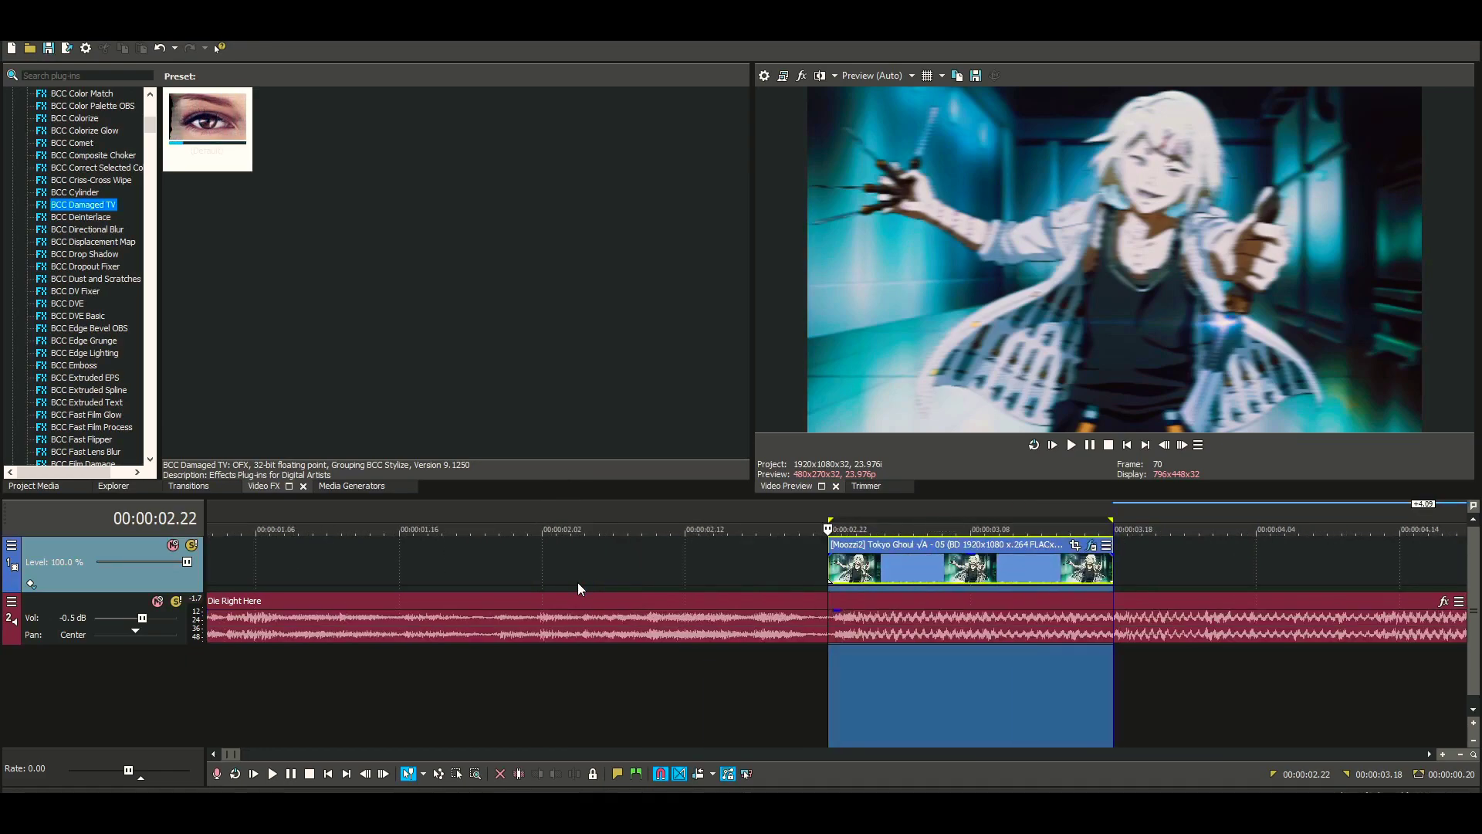
{"action": "scroll", "coordinate": [577, 582], "scroll_direction": "down", "scroll_amount": 4}
{"action": "scroll", "coordinate": [577, 582], "scroll_direction": "up", "scroll_amount": 2}
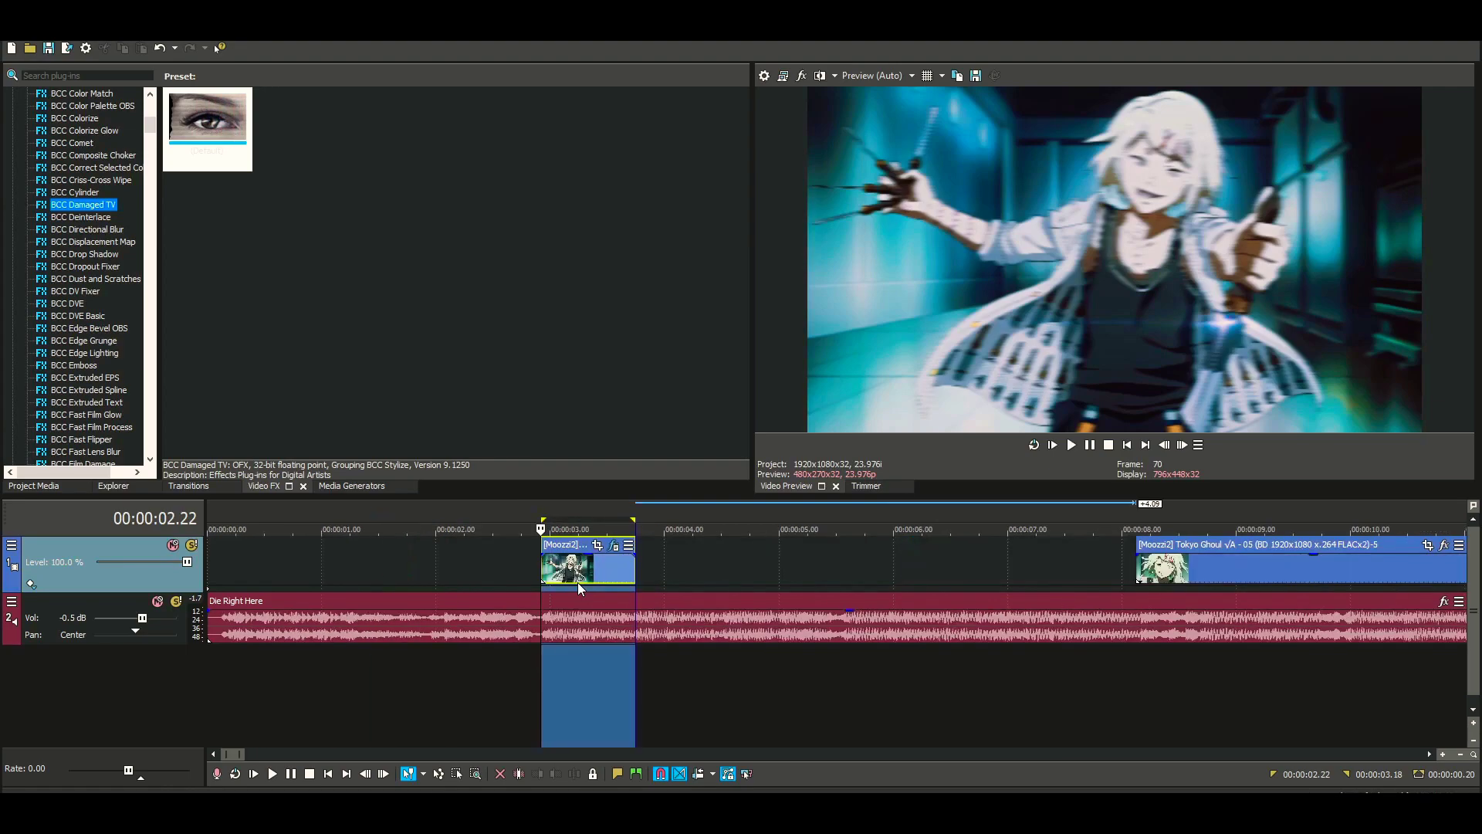
{"action": "left_click", "coordinate": [610, 550]}
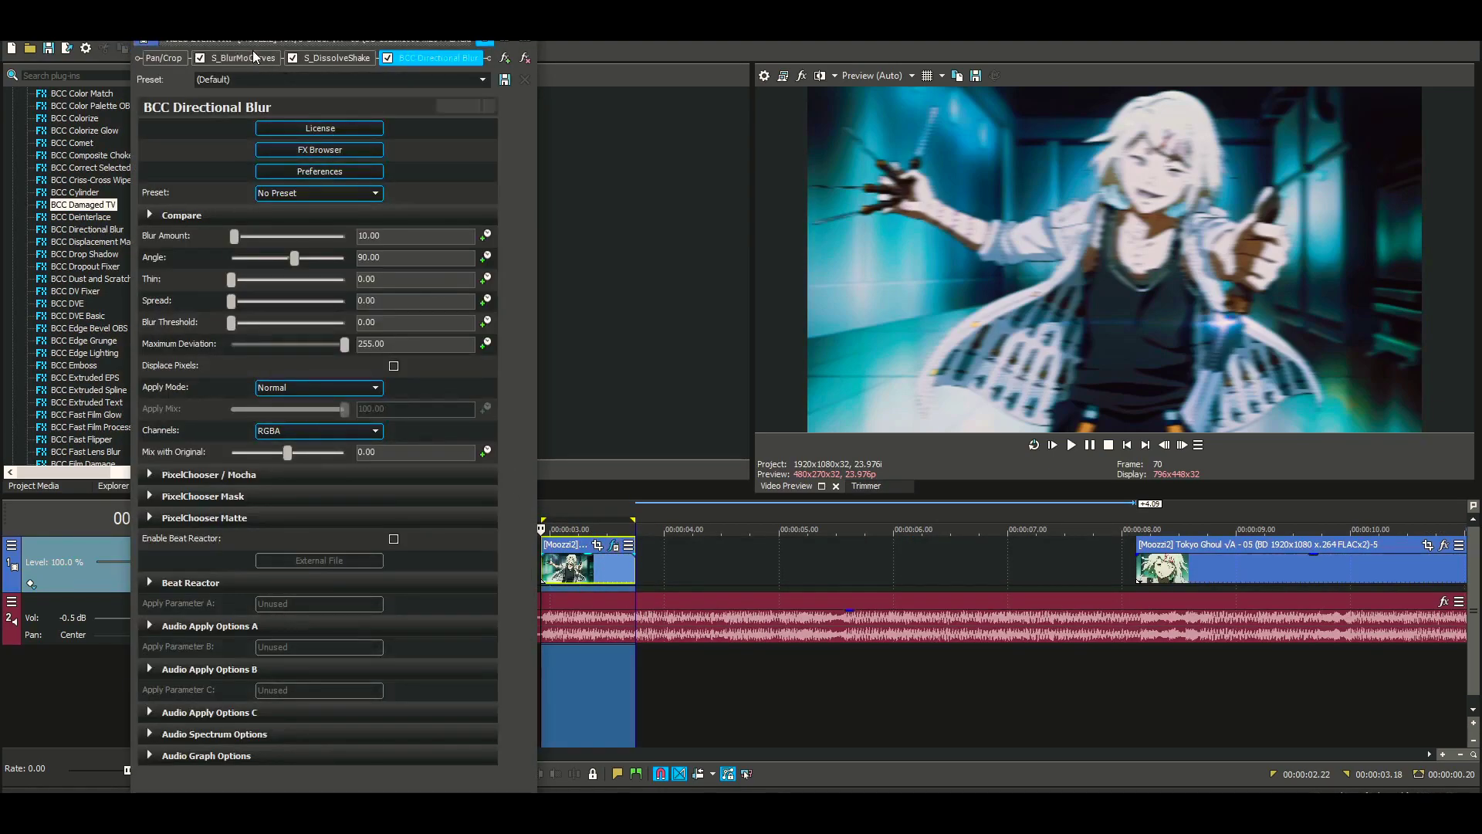
Step: In S_BlurMoCurves, set Shutter Duration to 0.000, Wrap X to Reflect, Wrap Y to Tile
{"action": "left_click", "coordinate": [252, 52]}
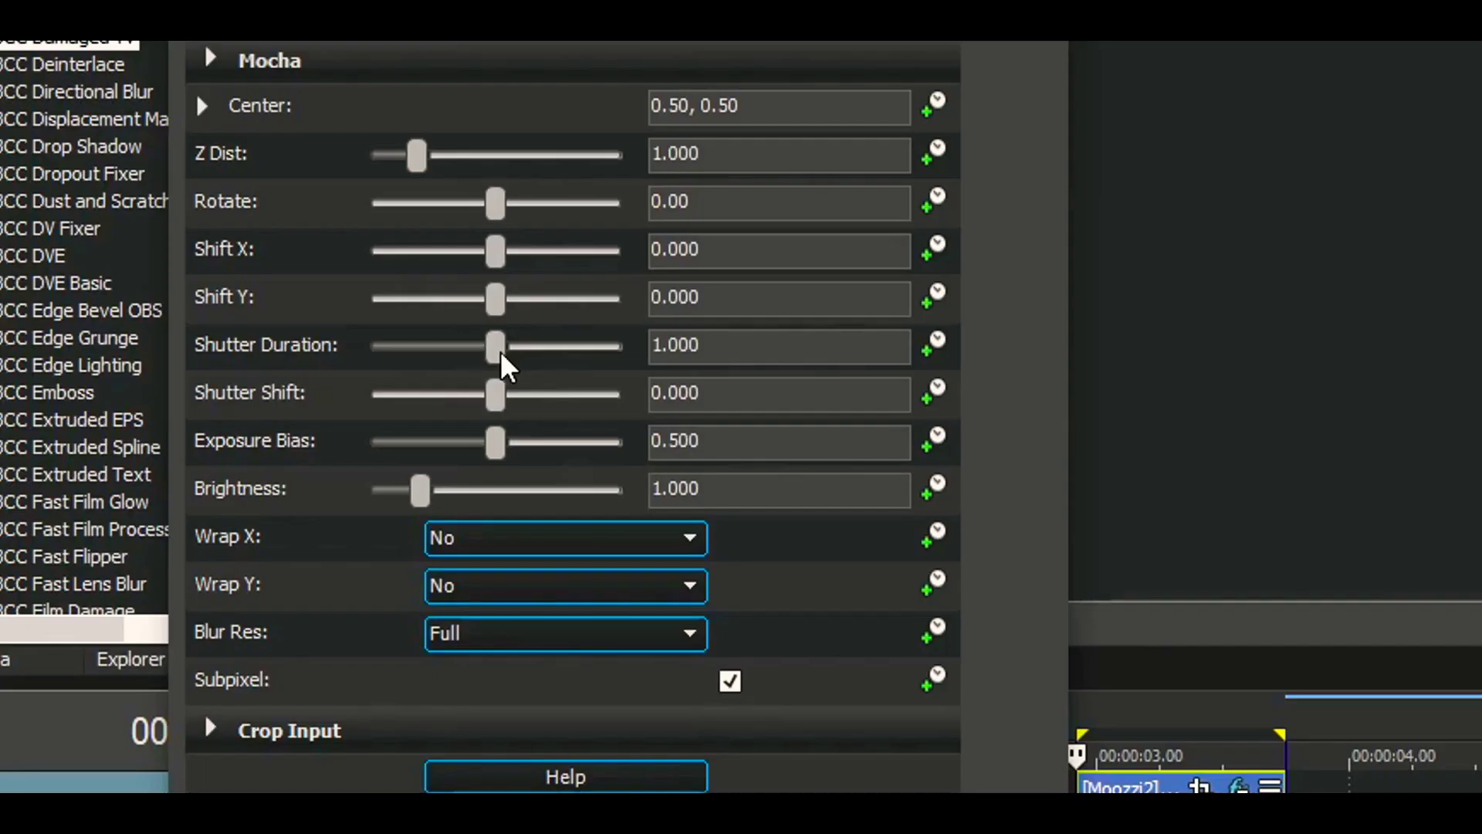
{"action": "left_click_drag", "start_coordinate": [500, 352], "coordinate": [267, 363]}
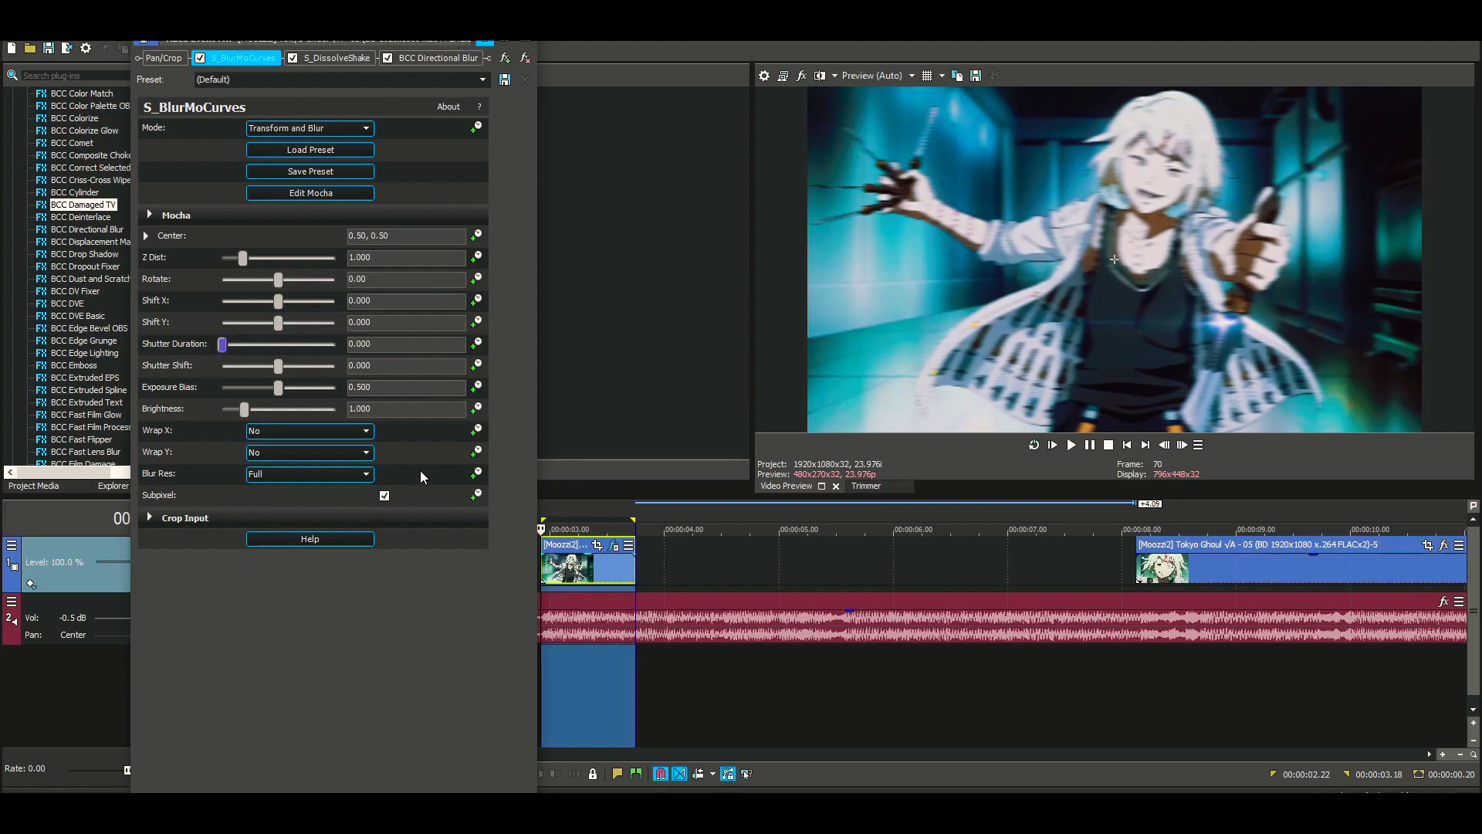
{"action": "left_click", "coordinate": [348, 434]}
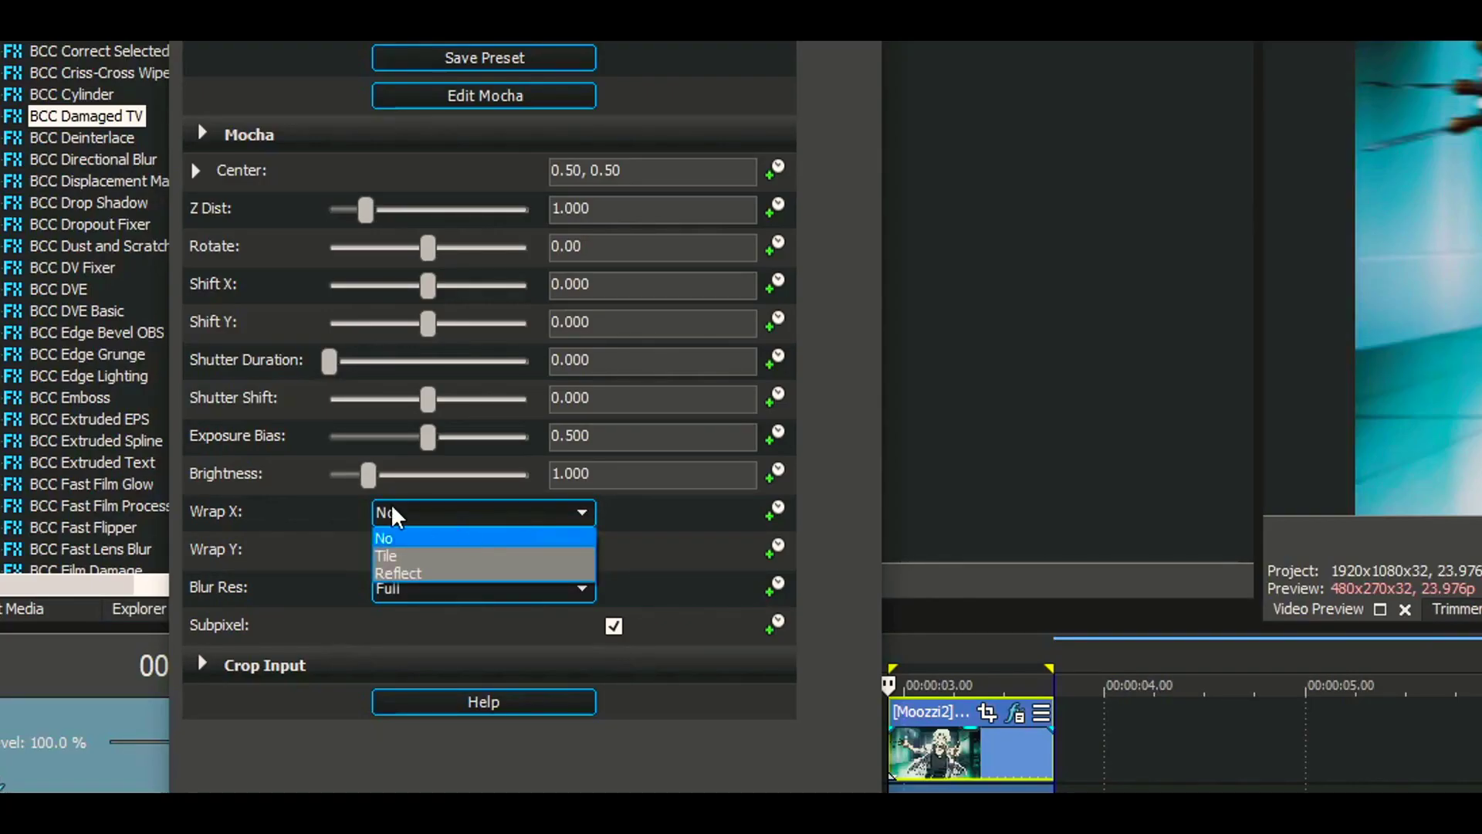
{"action": "left_click", "coordinate": [457, 575]}
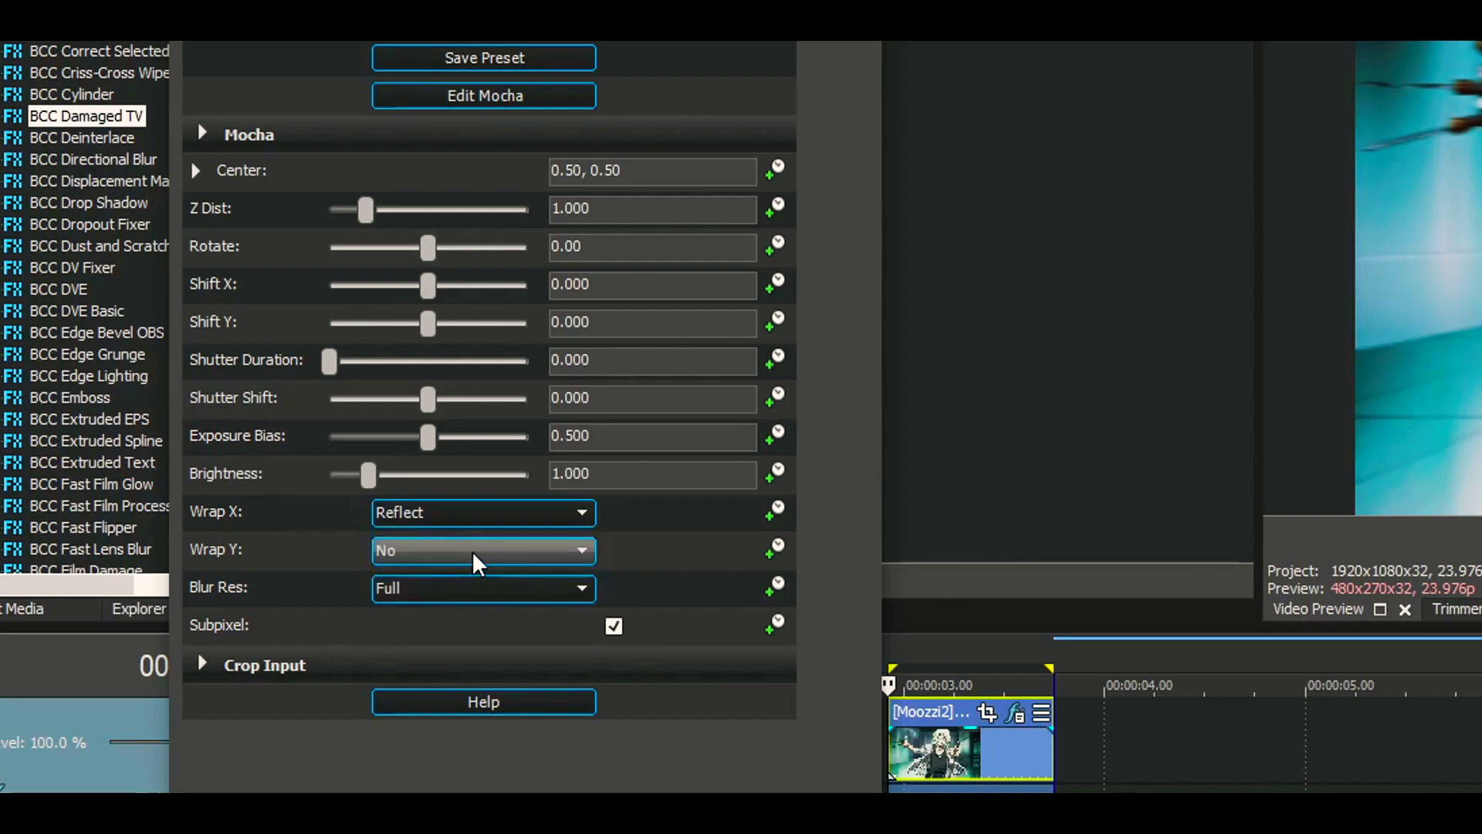
{"action": "left_click", "coordinate": [474, 549]}
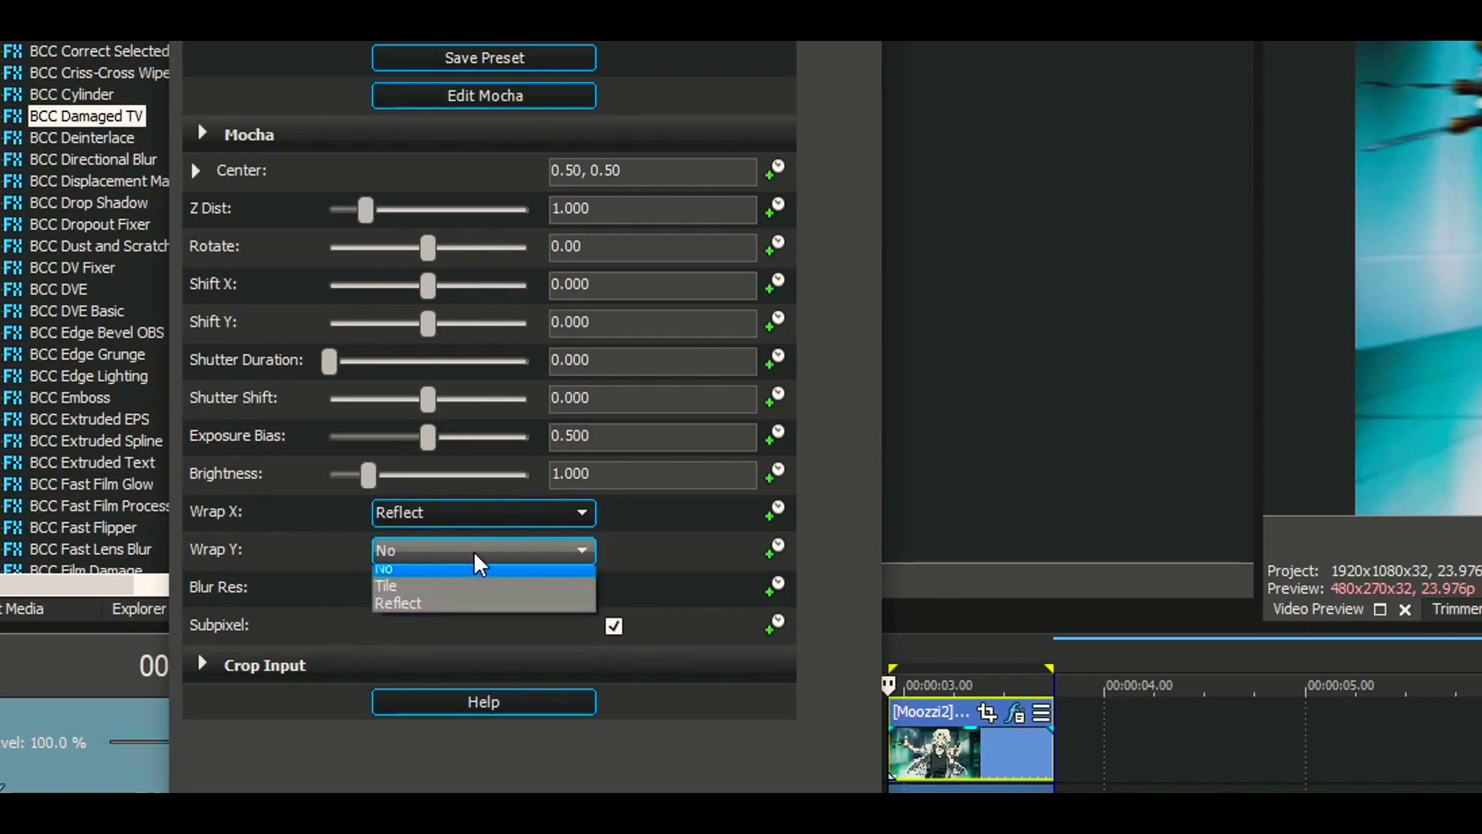
{"action": "left_click", "coordinate": [469, 589]}
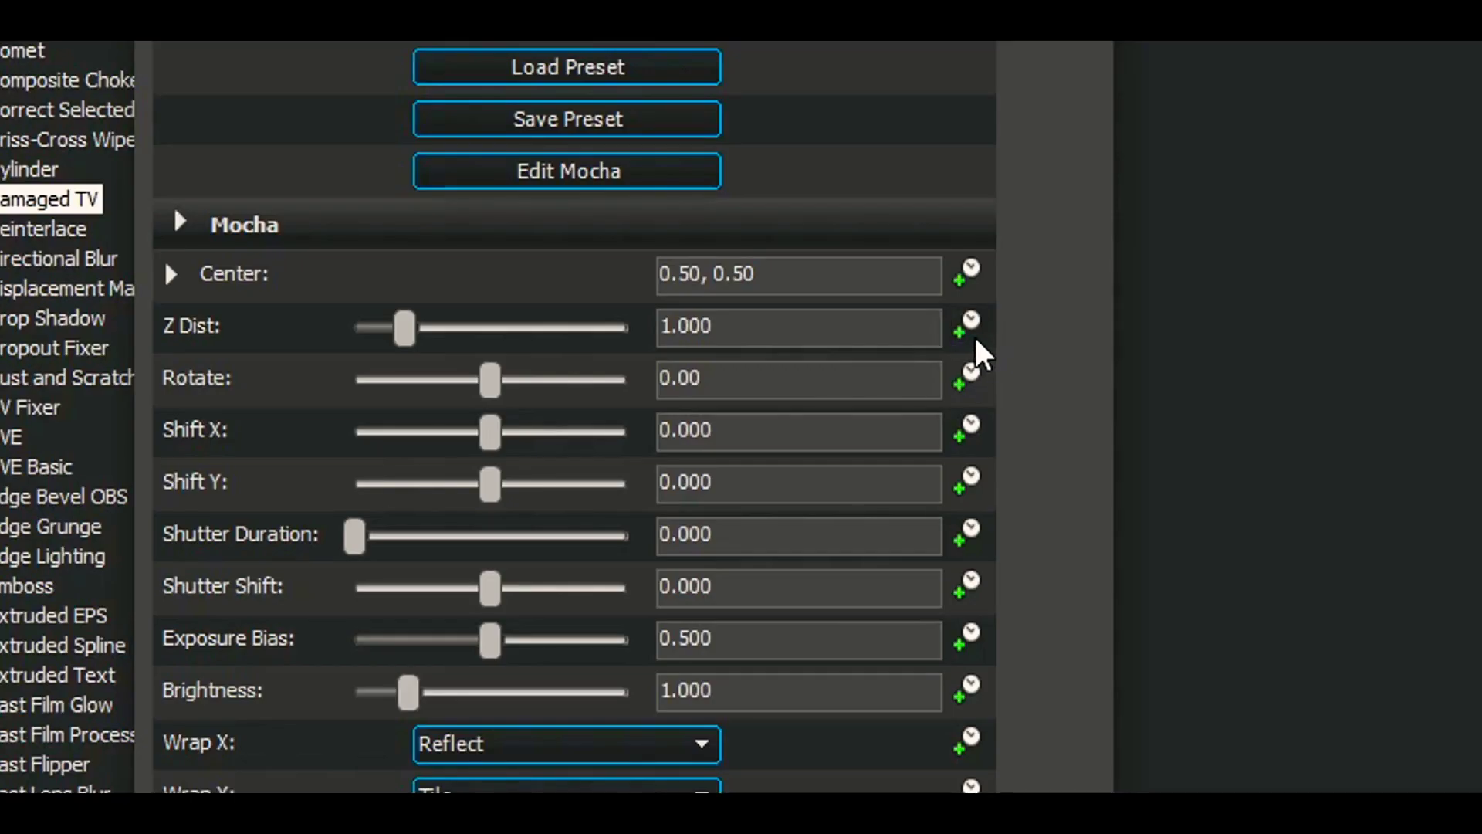
{"action": "left_click", "coordinate": [969, 327]}
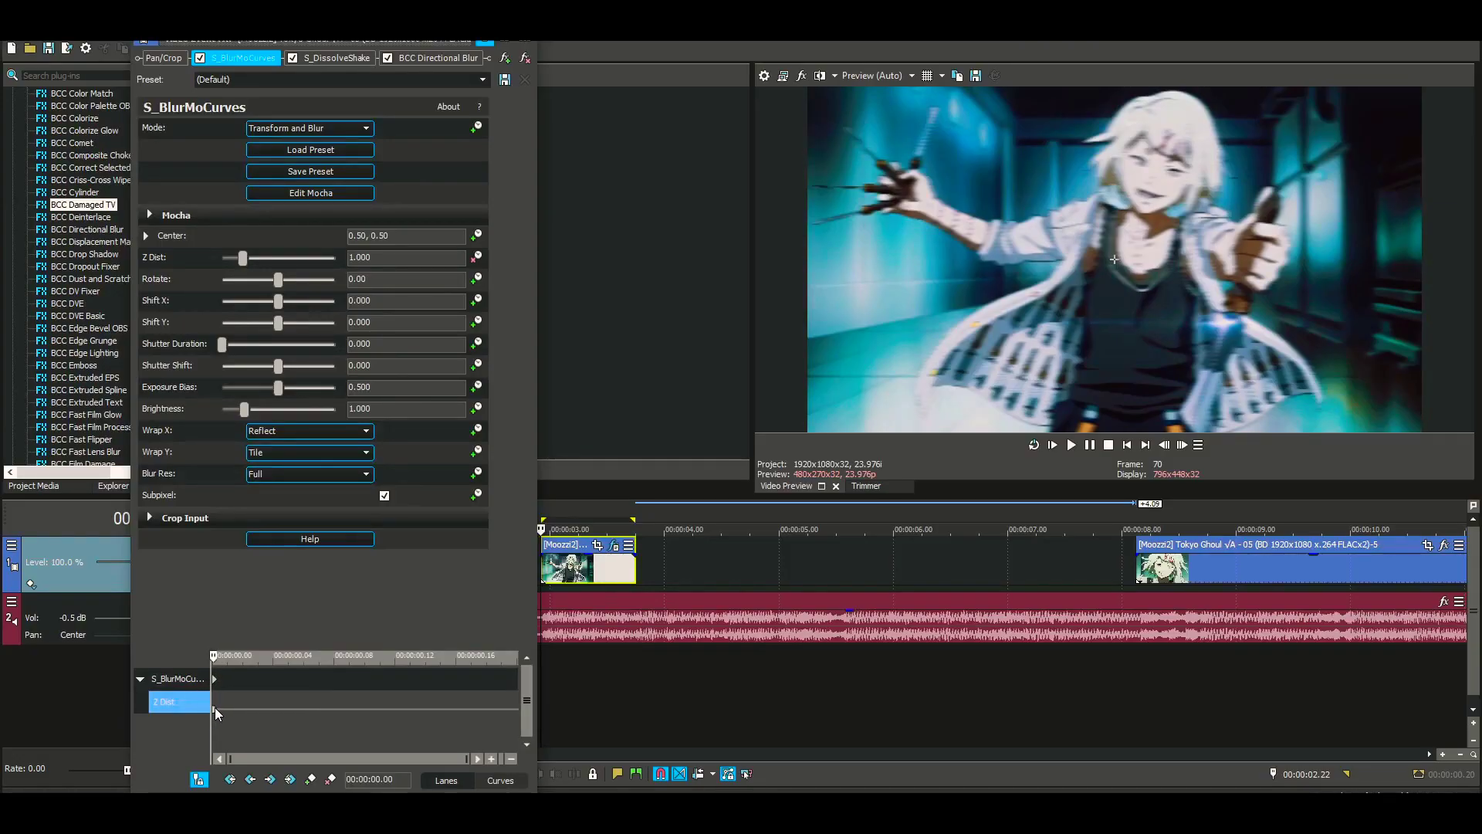
Step: Keyframe Z Dist at 0.300 at the clip start and 0.900 two frames later
{"action": "mouse_move", "coordinate": [214, 707]}
{"action": "left_click", "coordinate": [344, 720]}
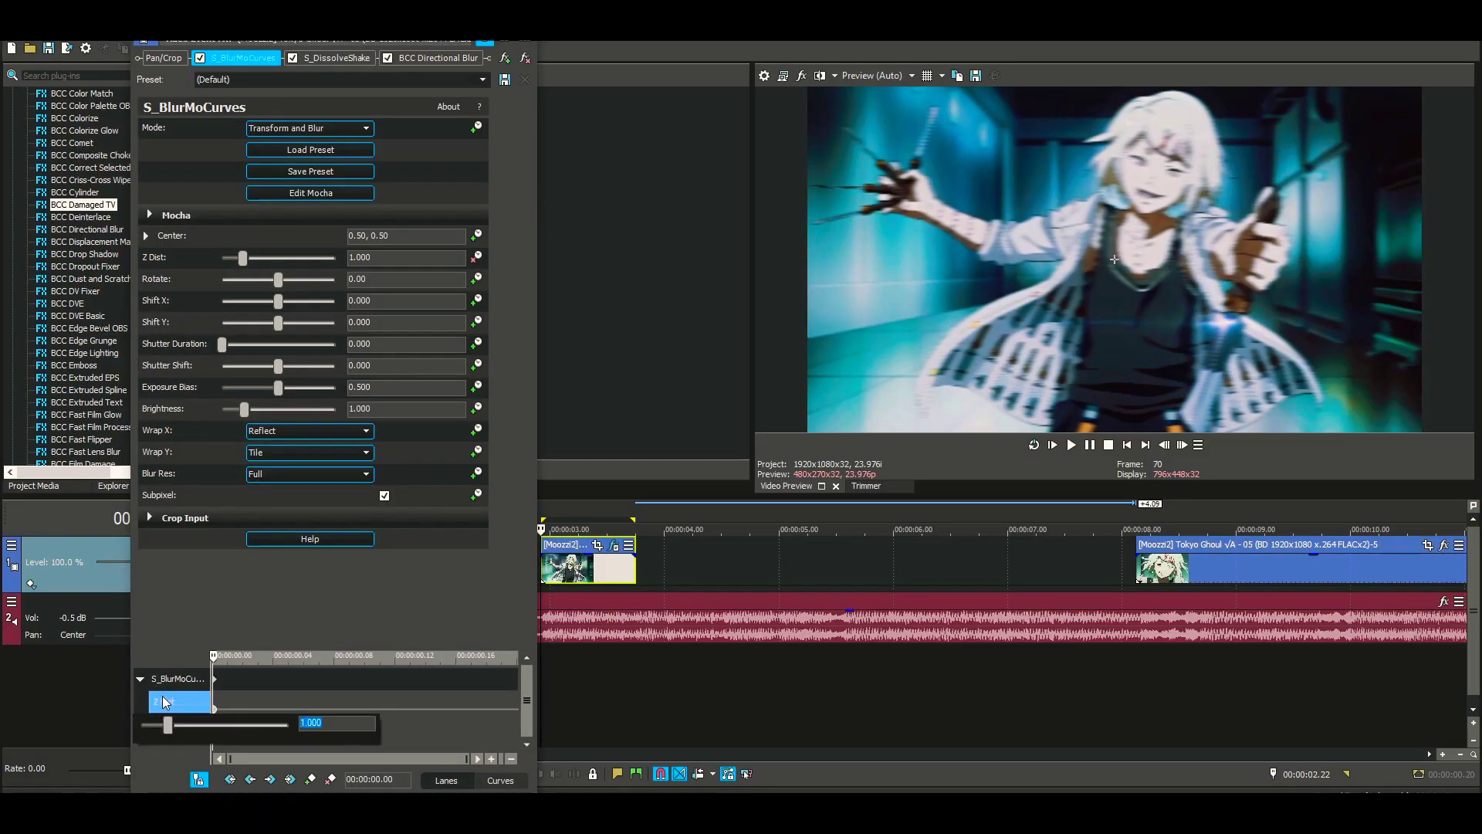
{"action": "type", "text": "0.3"}
{"action": "key", "text": "Return"}
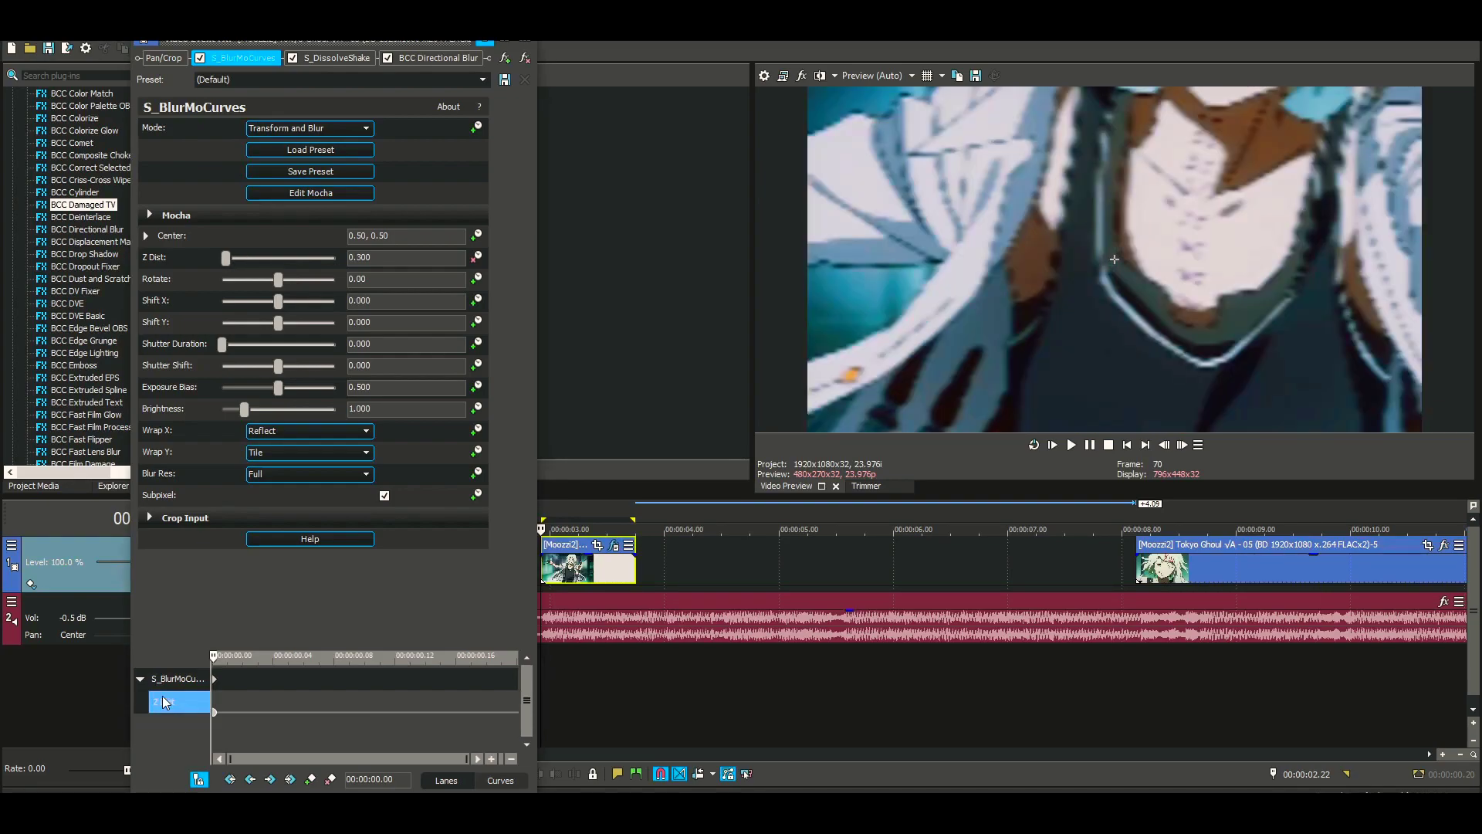
{"action": "left_click", "coordinate": [1181, 445]}
{"action": "left_click", "coordinate": [1181, 445]}
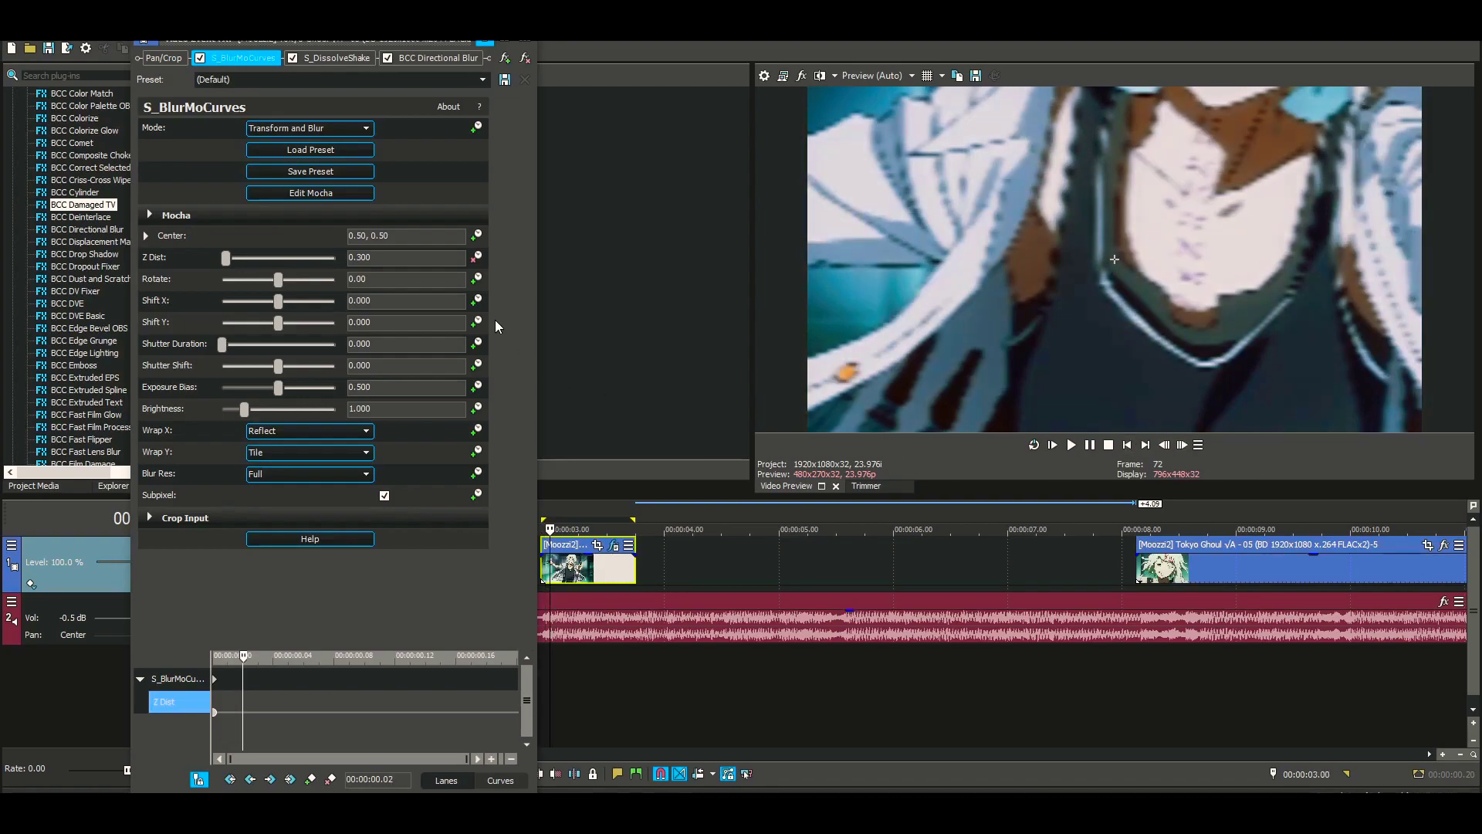
{"action": "left_click", "coordinate": [393, 259]}
{"action": "type", "text": "0.9"}
{"action": "key", "text": "Return"}
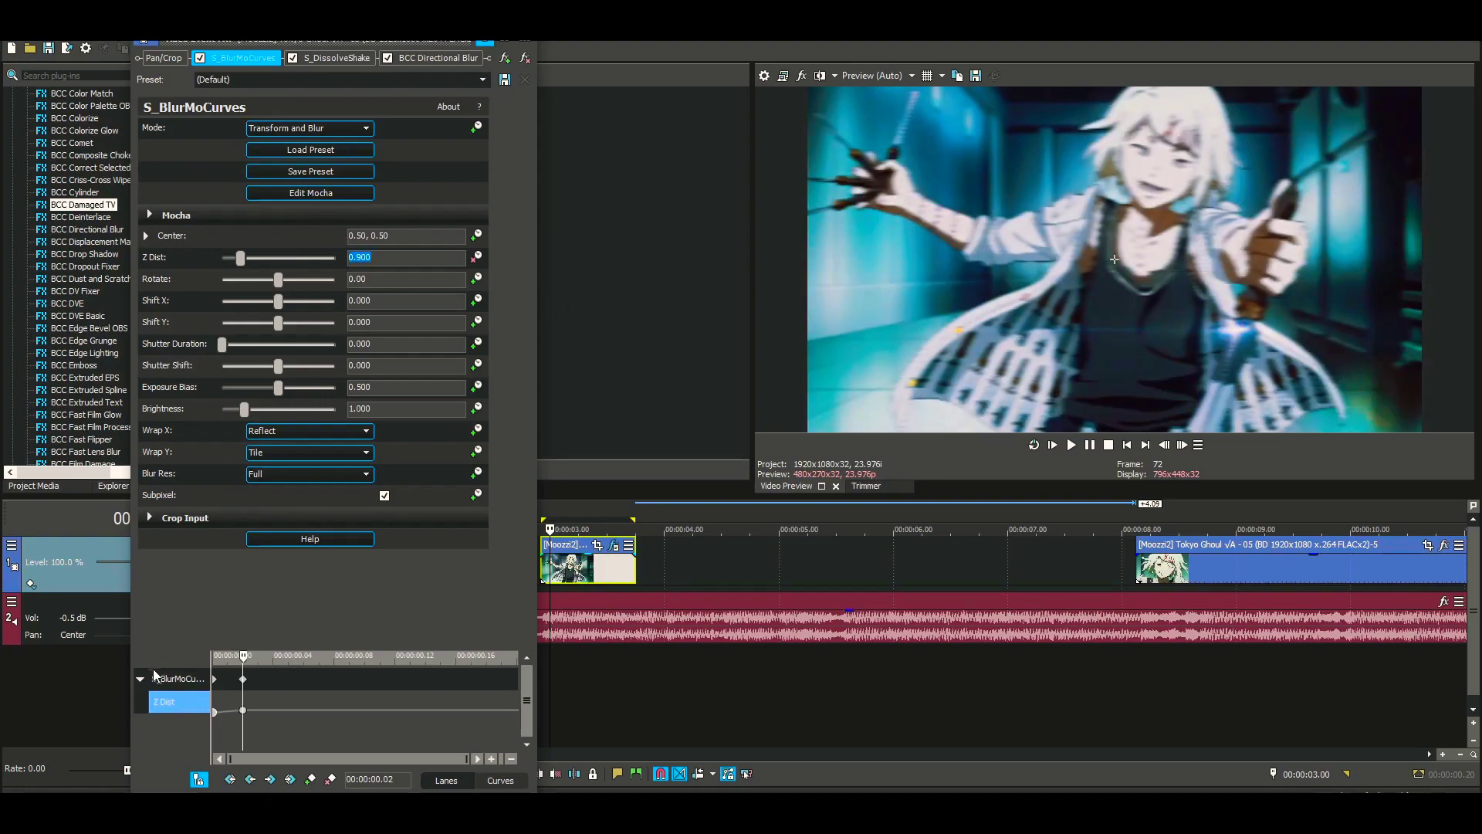
Step: Give both Z Dist keyframes a Fast Fade curve
{"action": "left_click", "coordinate": [214, 711]}
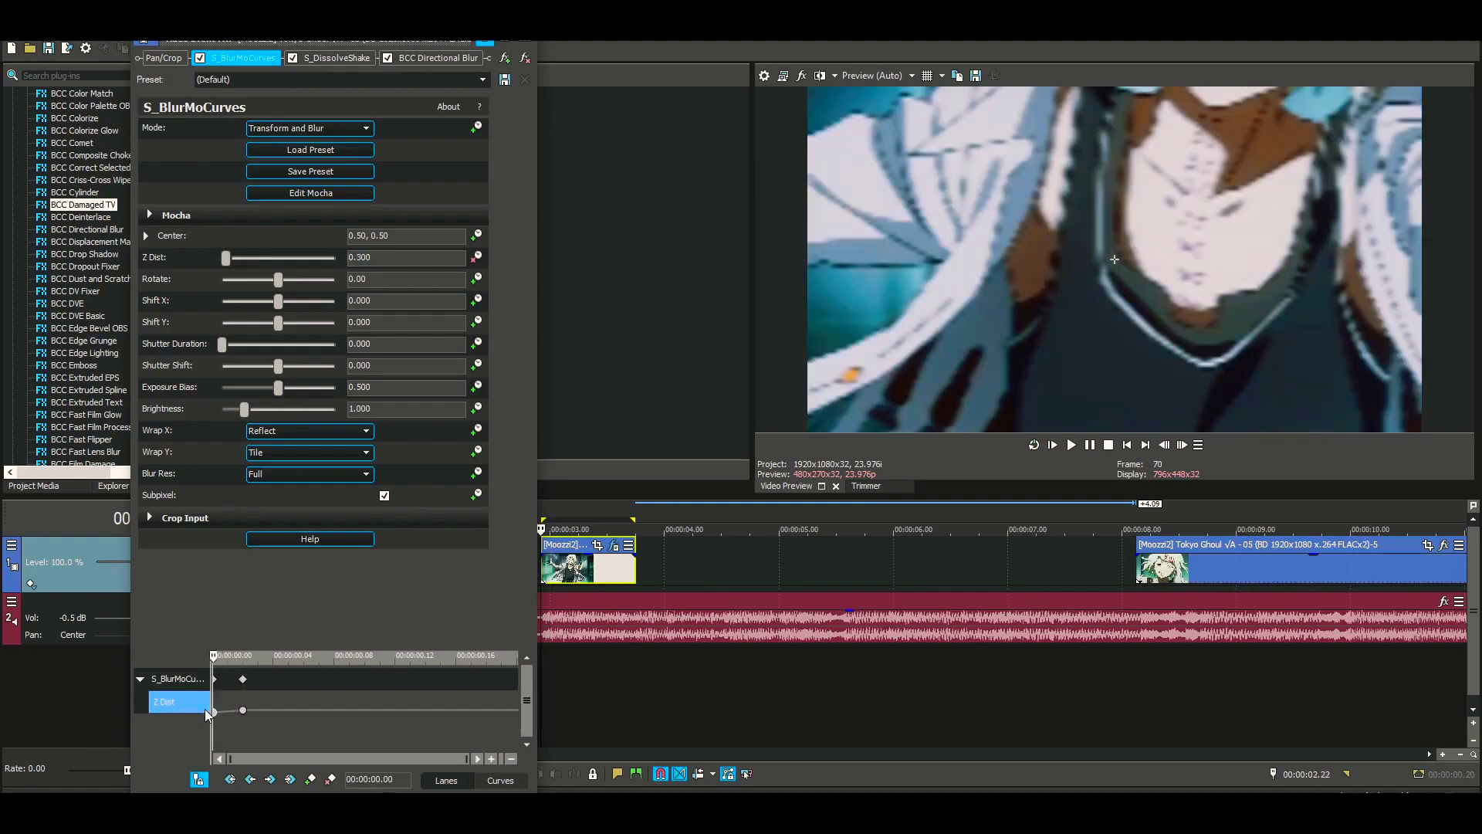
{"action": "mouse_move", "coordinate": [214, 710]}
{"action": "right_click", "coordinate": [215, 709]}
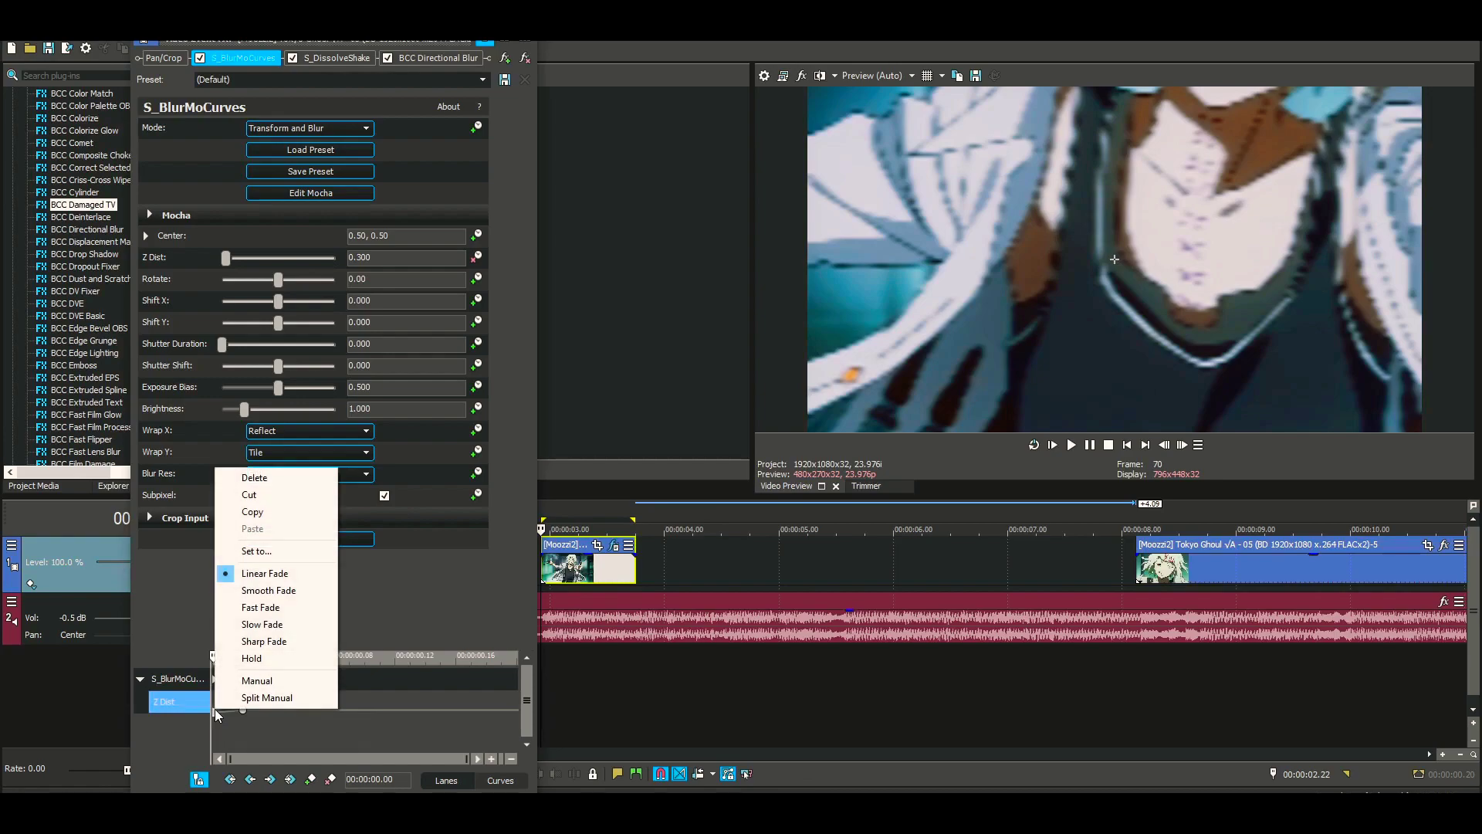
{"action": "left_click", "coordinate": [270, 608]}
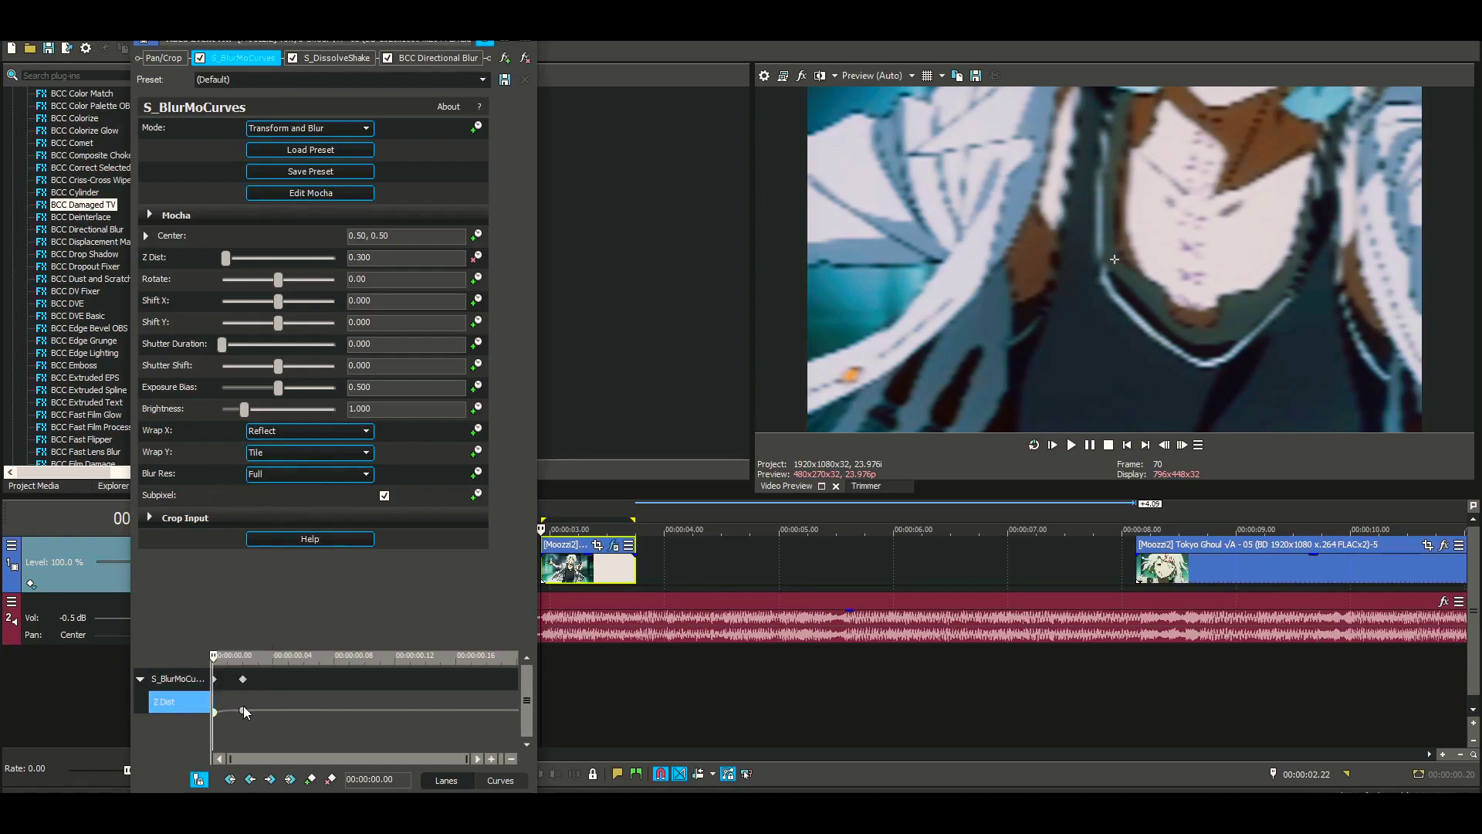
{"action": "right_click", "coordinate": [243, 709]}
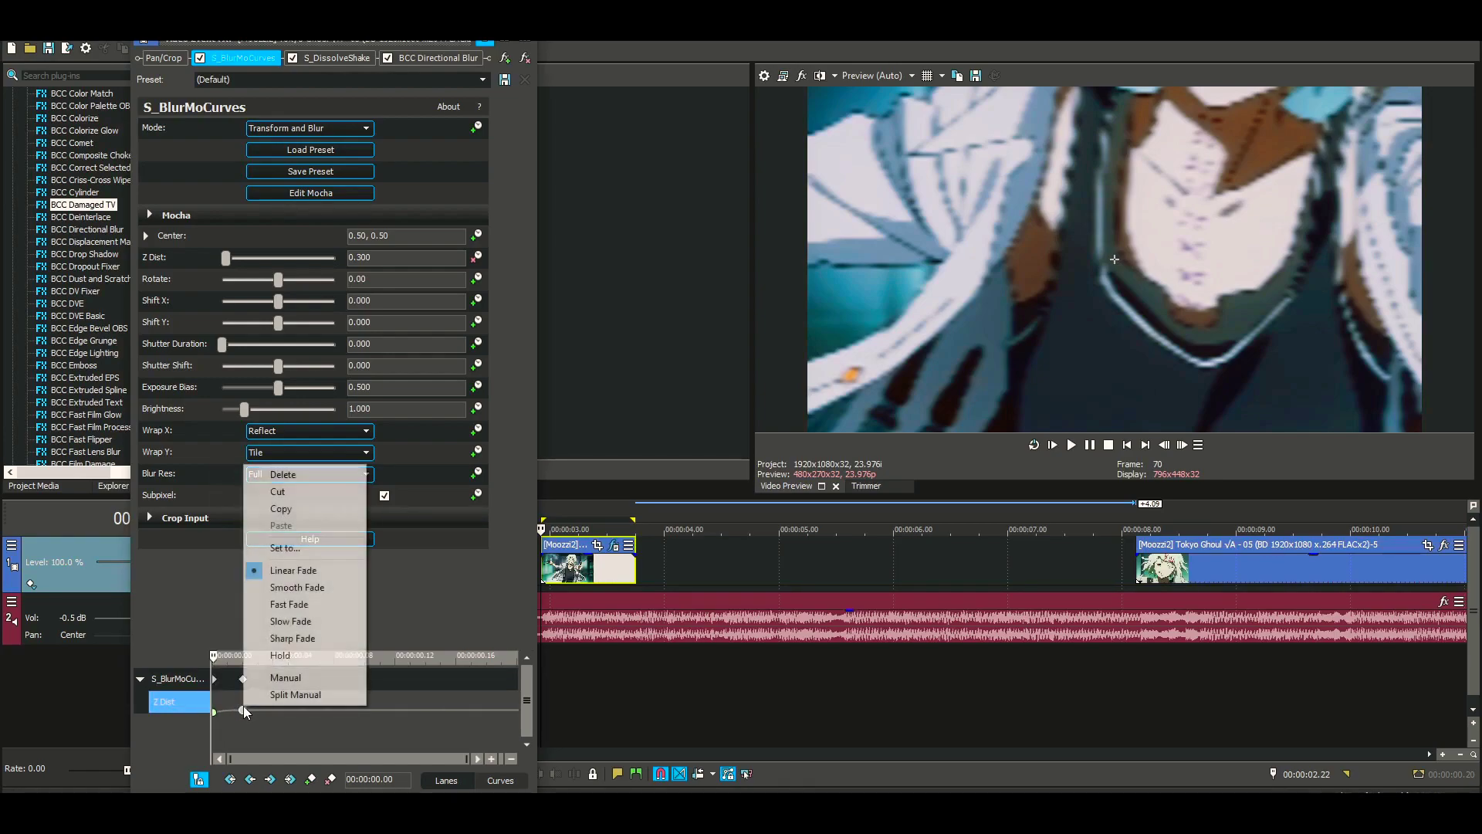
{"action": "left_click", "coordinate": [294, 609]}
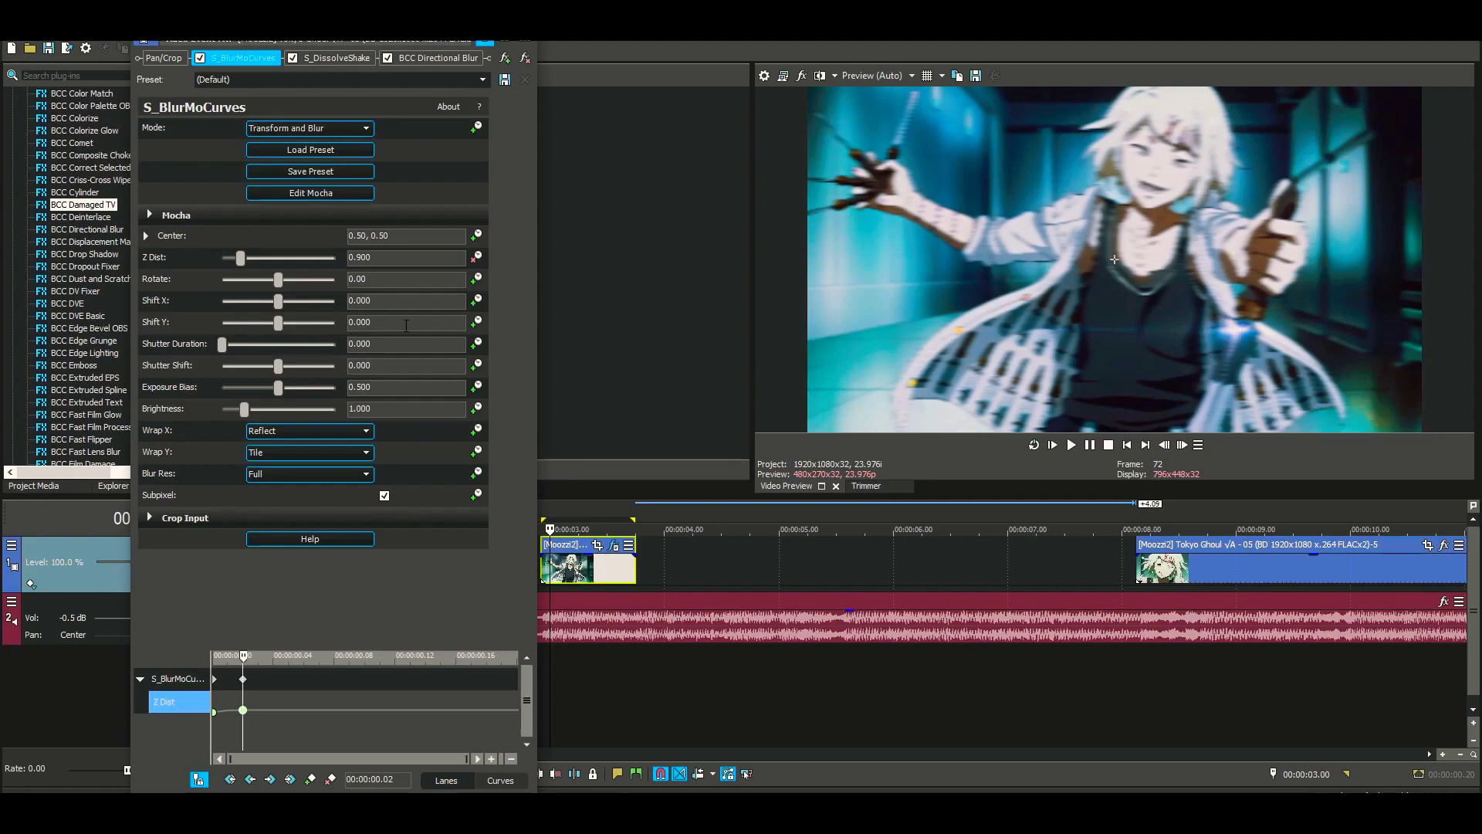
Step: Animate Shift Y, starting at -0.500 at the clip start
{"action": "left_click", "coordinate": [477, 323]}
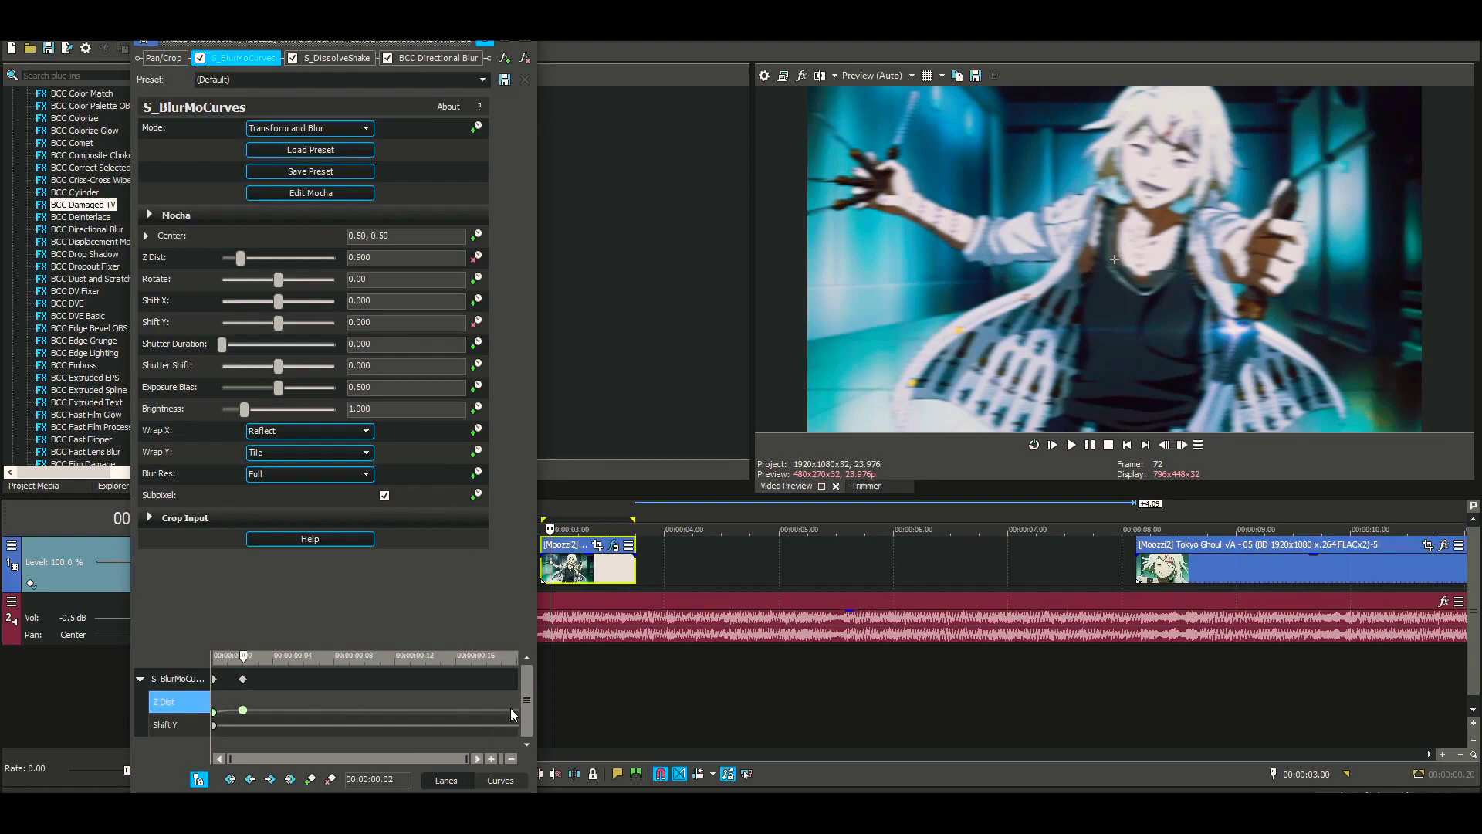
{"action": "left_click", "coordinate": [214, 727]}
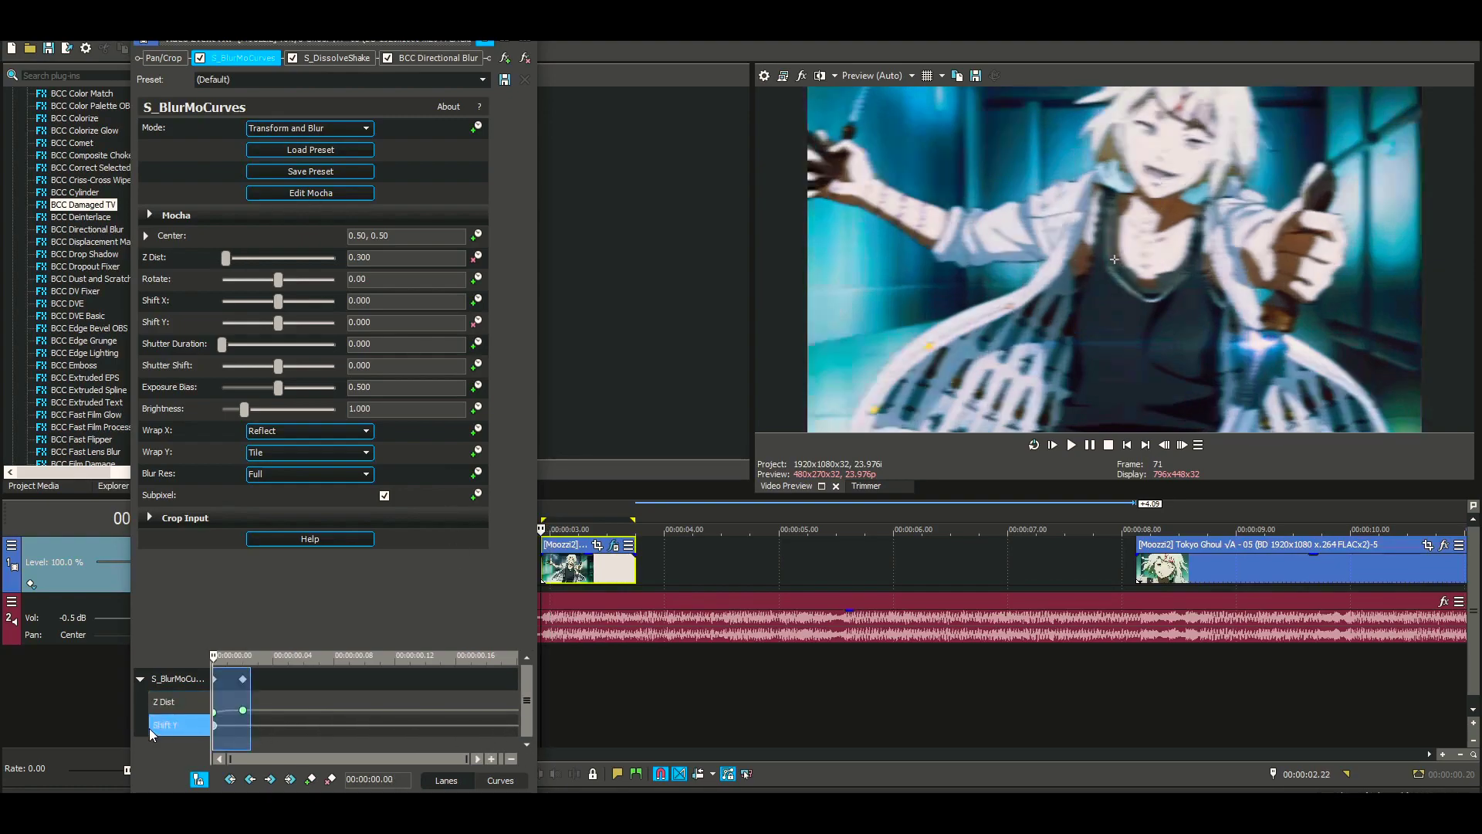
{"action": "double_click", "coordinate": [214, 726]}
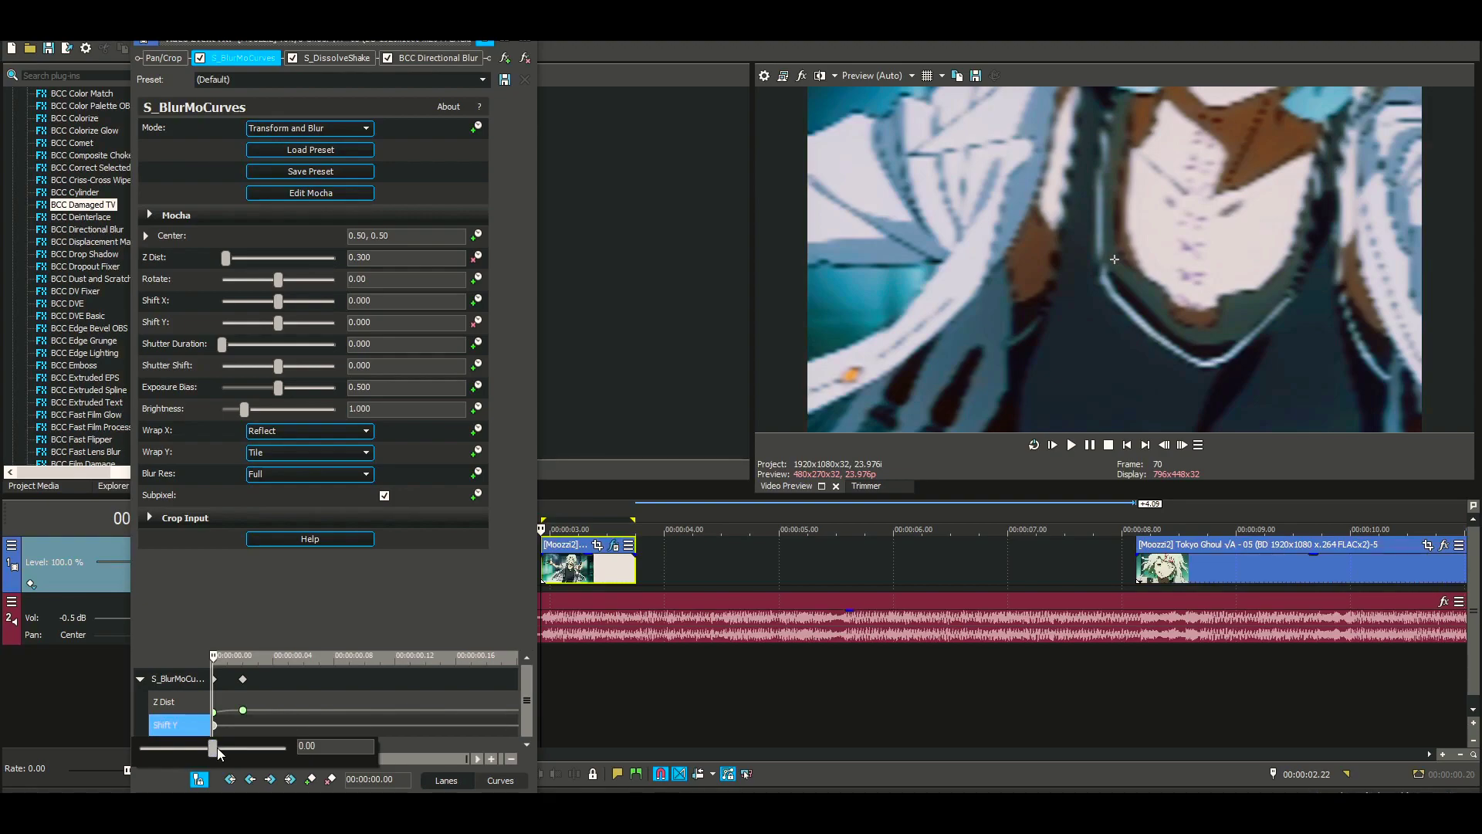
{"action": "left_click_drag", "start_coordinate": [218, 753], "coordinate": [131, 749]}
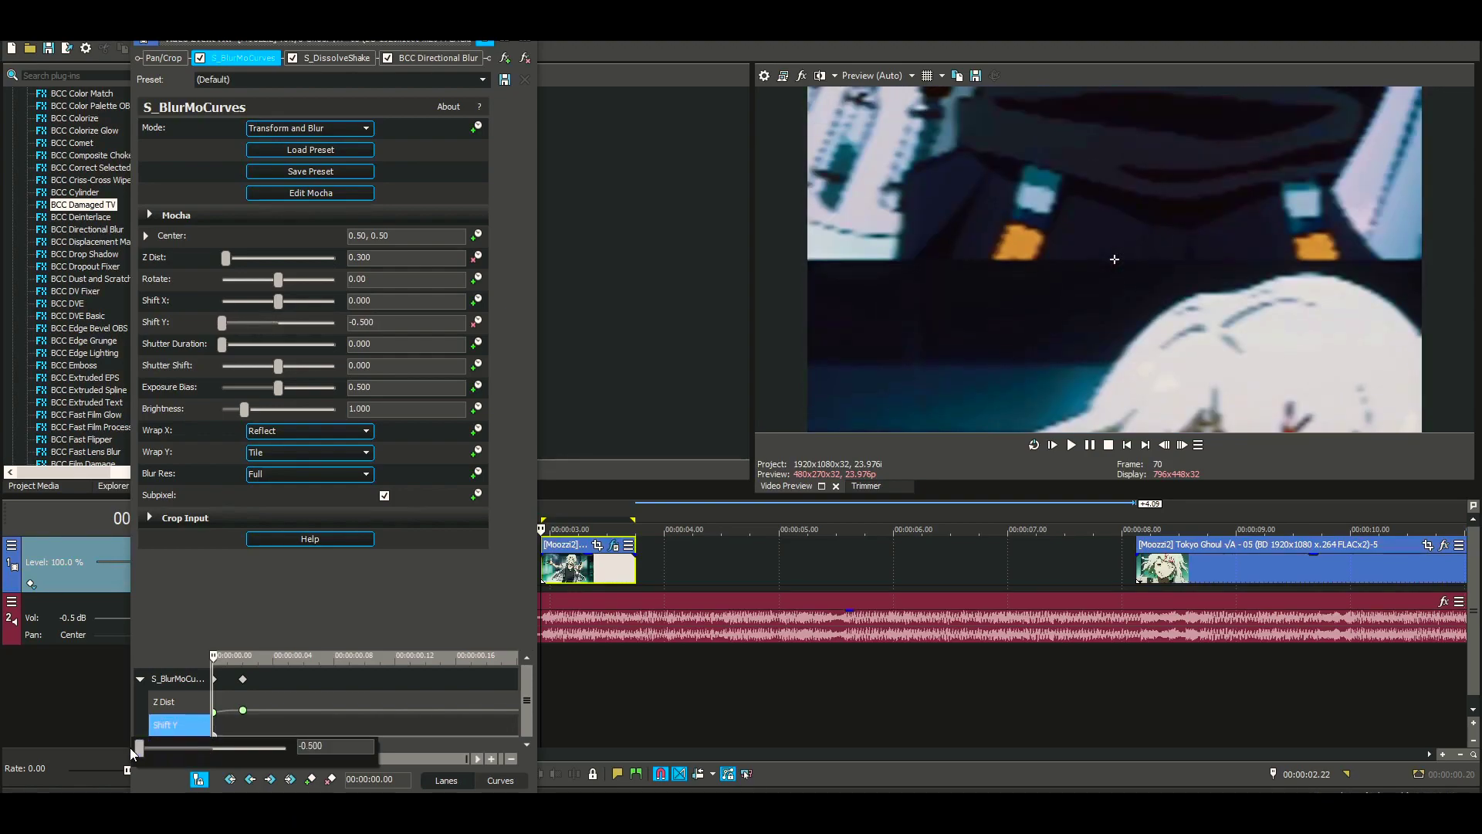
{"action": "left_click", "coordinate": [274, 703]}
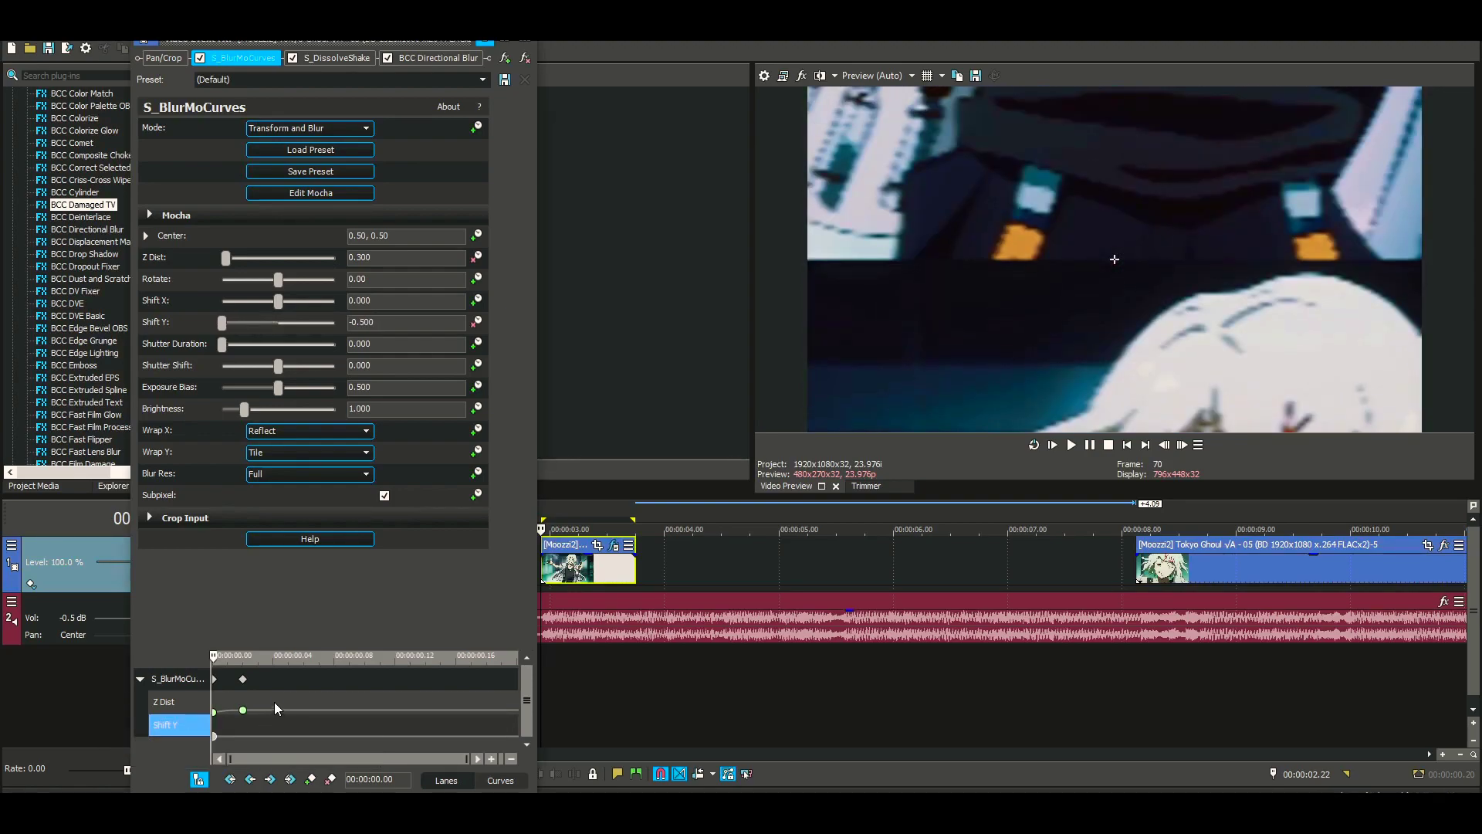
Step: Key Shift Y to 0.500 on the next frame and 0.000 on the frame after
{"action": "left_click", "coordinate": [1182, 445]}
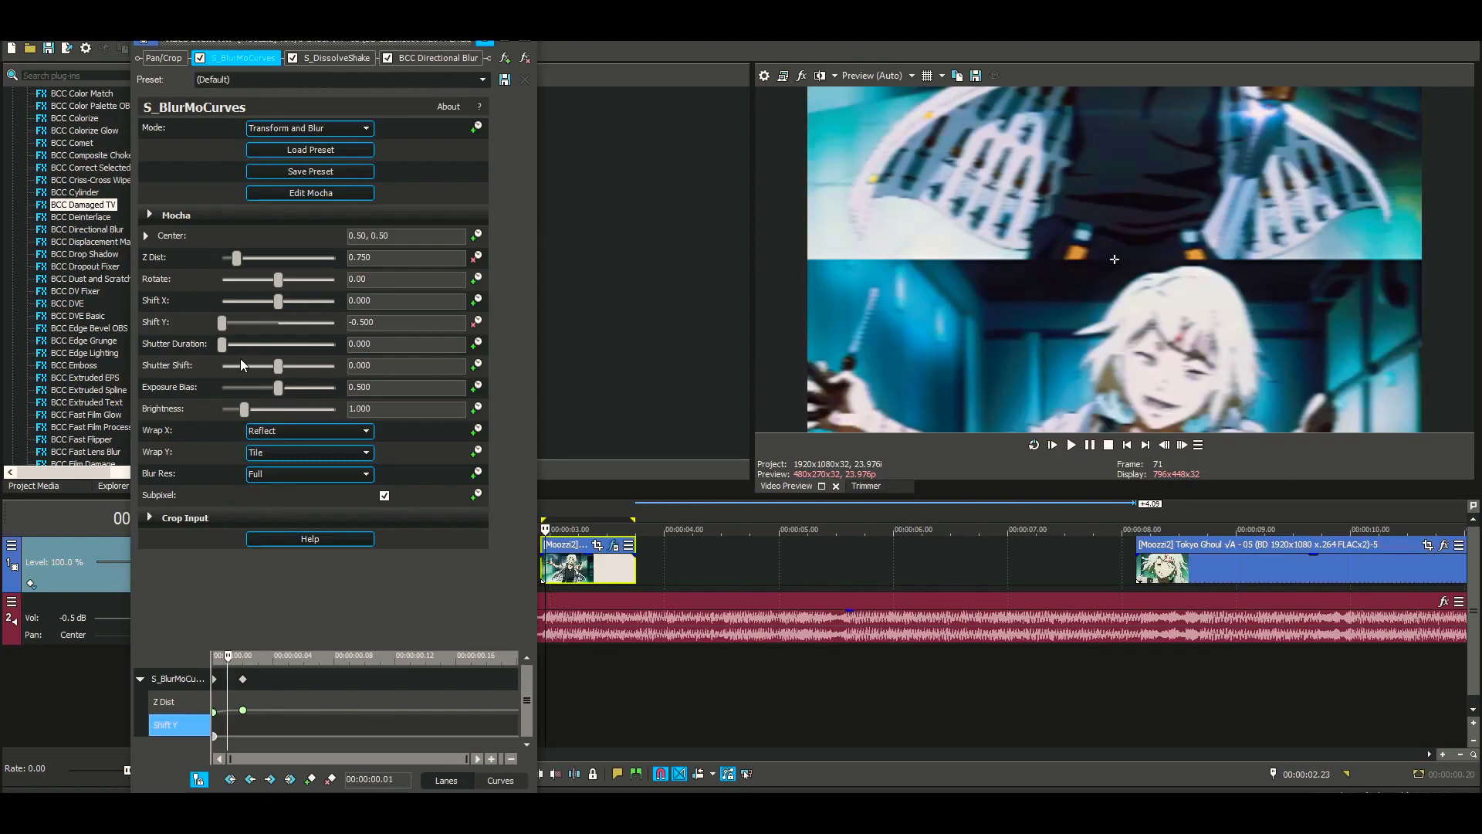
{"action": "left_click_drag", "start_coordinate": [225, 327], "coordinate": [429, 327]}
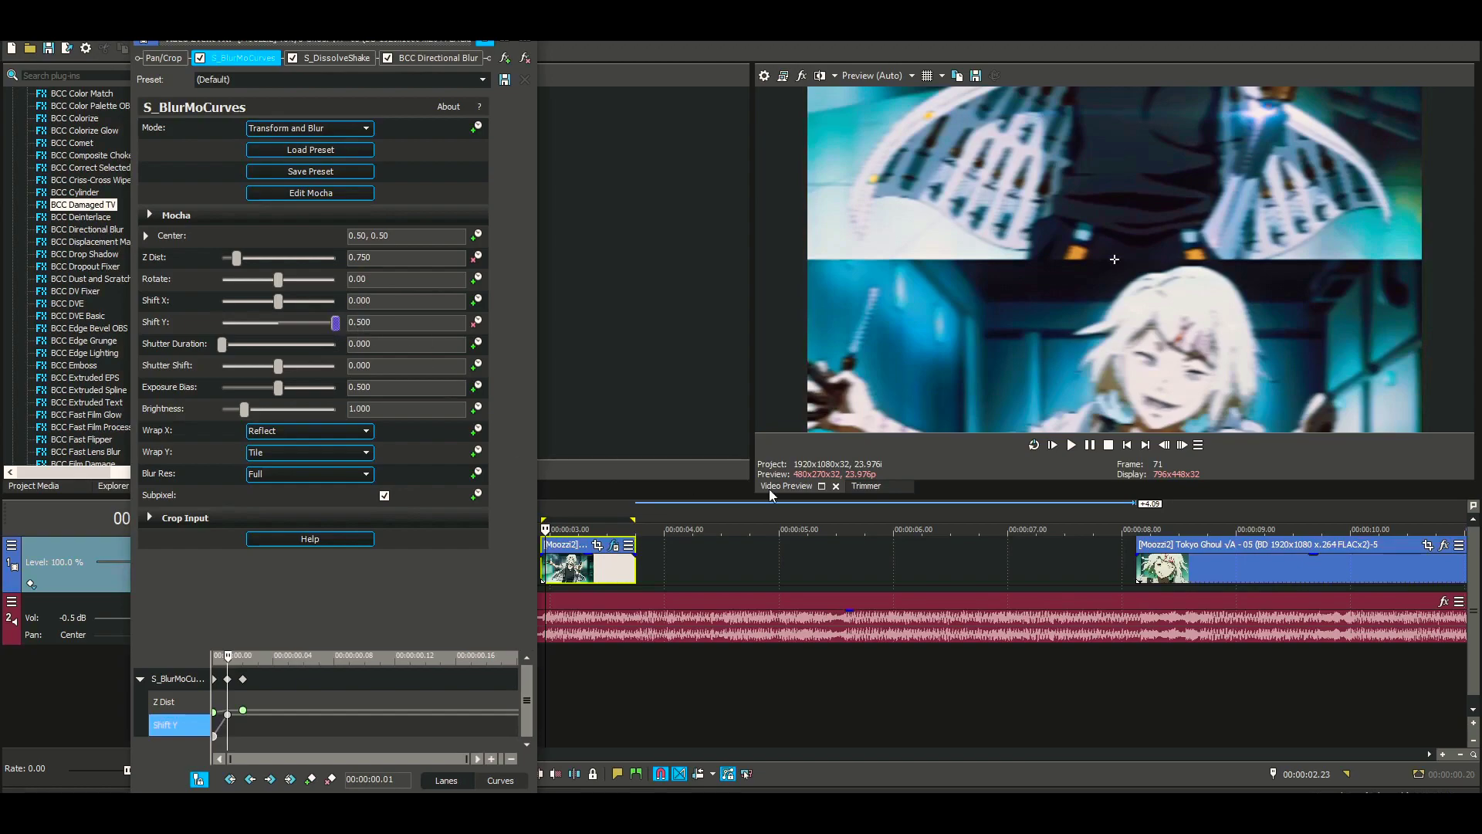
{"action": "left_click", "coordinate": [1181, 445]}
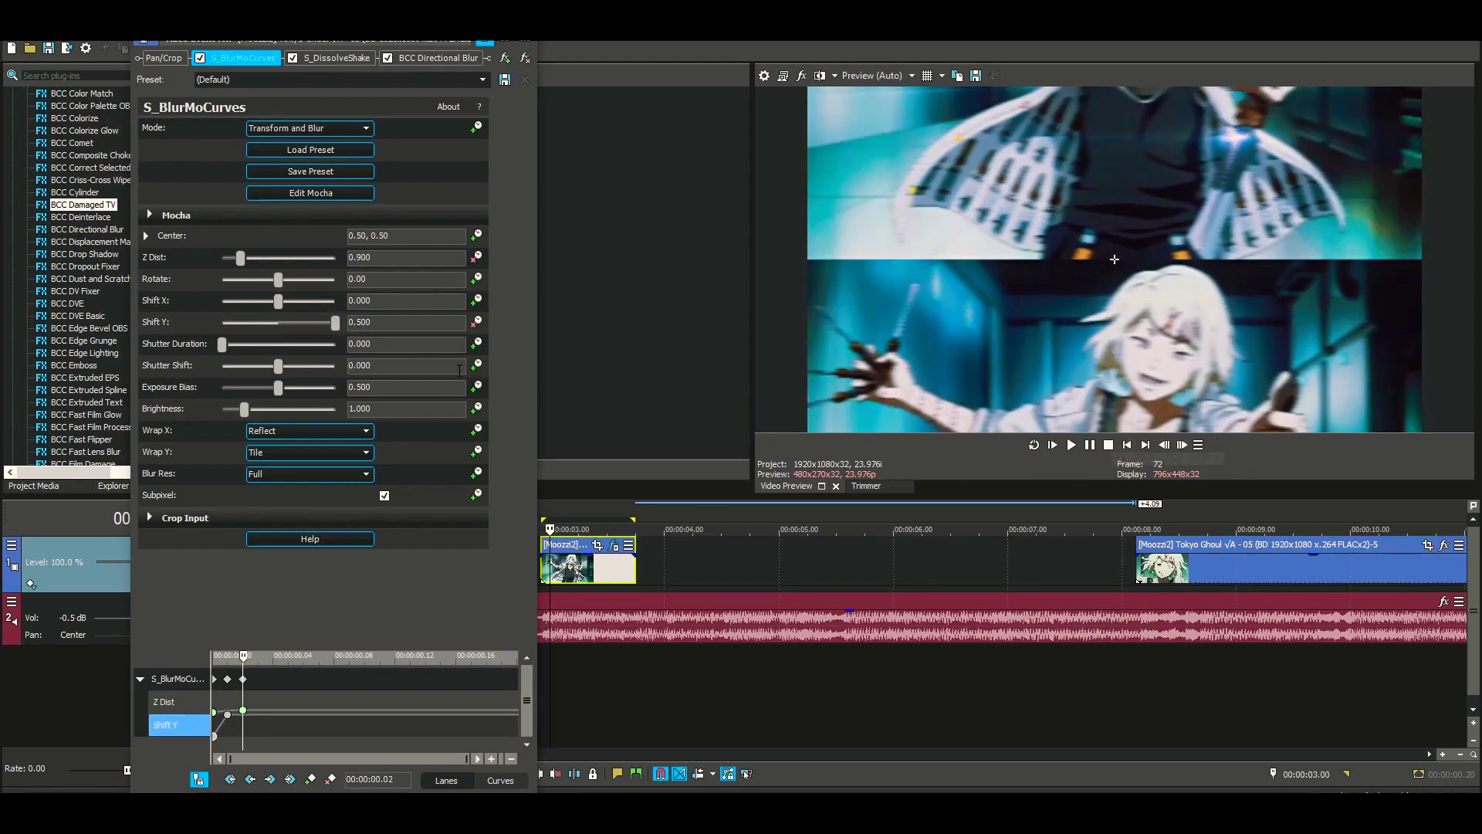
{"action": "double_click", "coordinate": [406, 323]}
{"action": "key", "text": "BackSpace"}
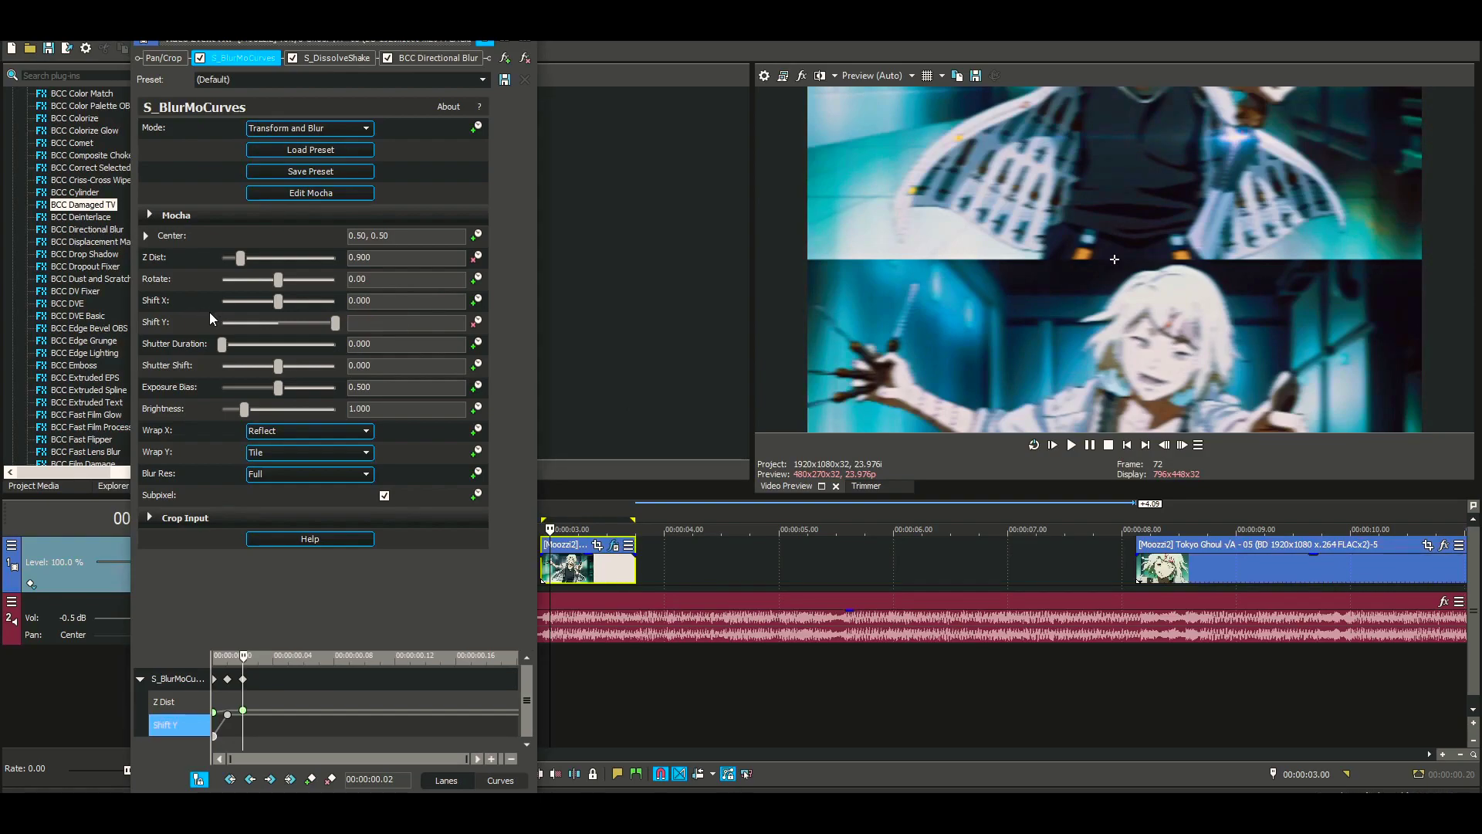
{"action": "type", "text": "0"}
{"action": "key", "text": "Return"}
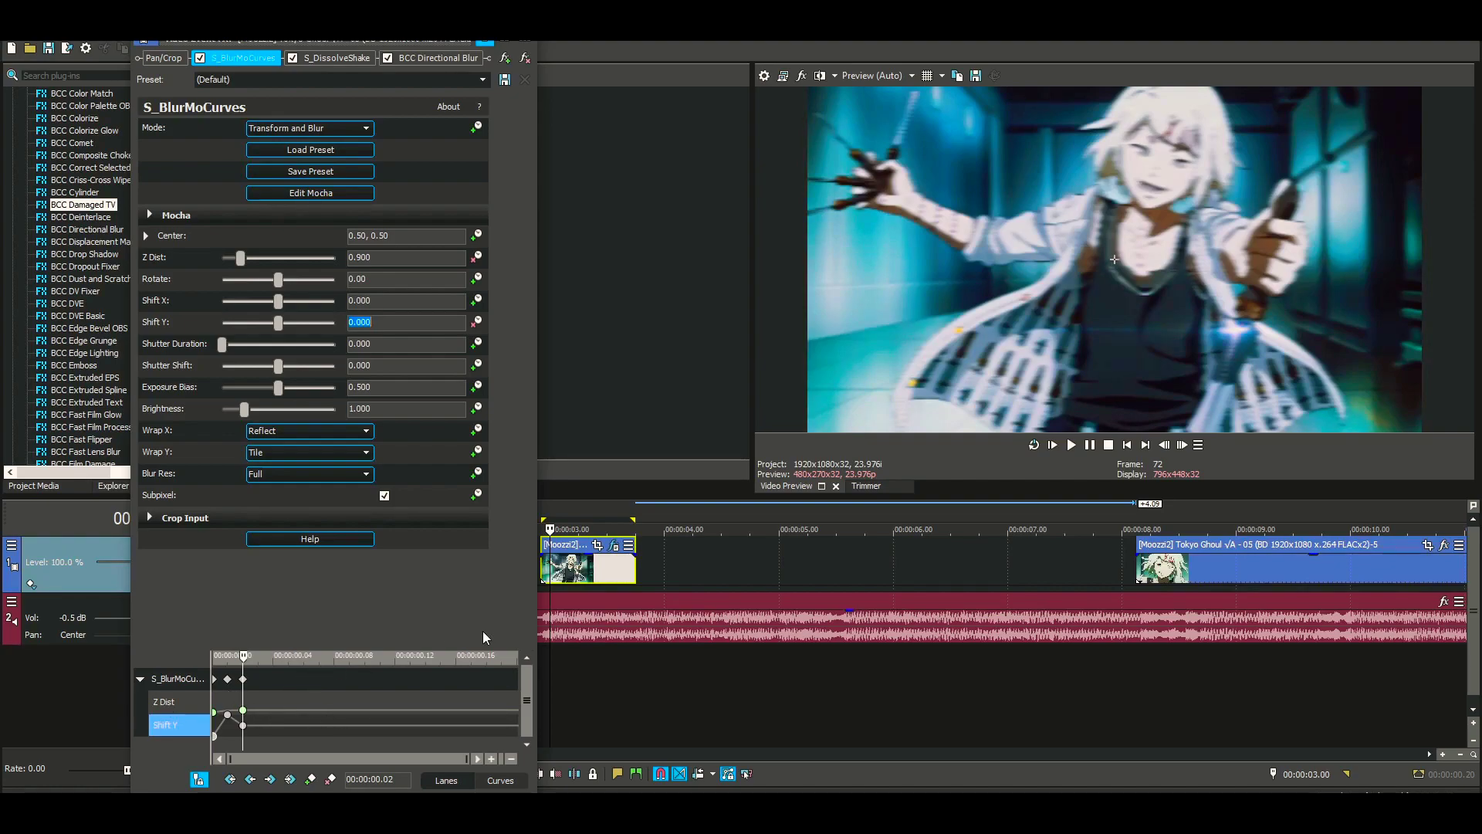
Step: Play the zoom and shake from the clip start, then show S_DissolveShake's settings
{"action": "double_click", "coordinate": [604, 569]}
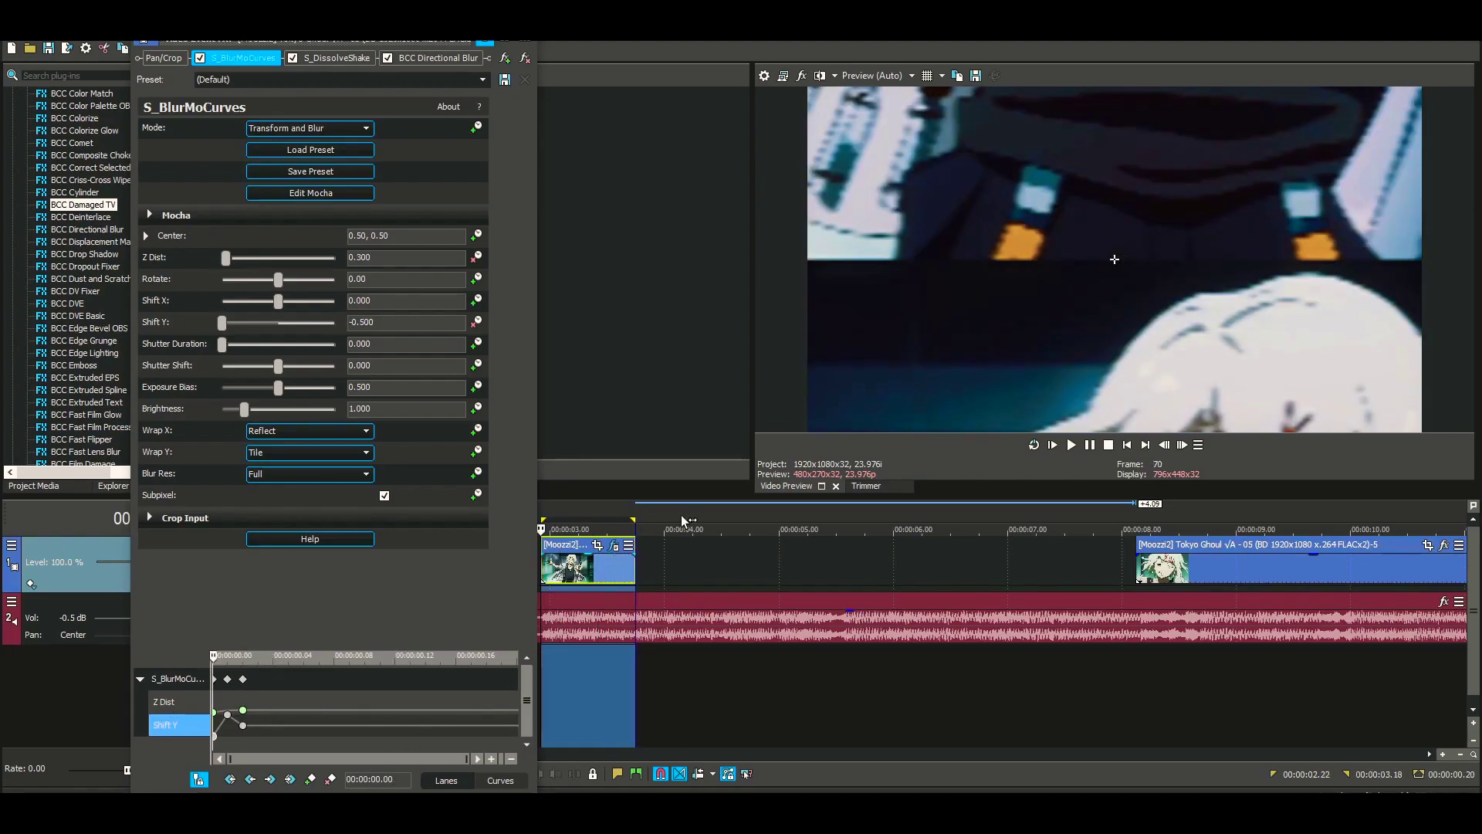
{"action": "key", "text": "space"}
{"action": "key", "text": "space"}
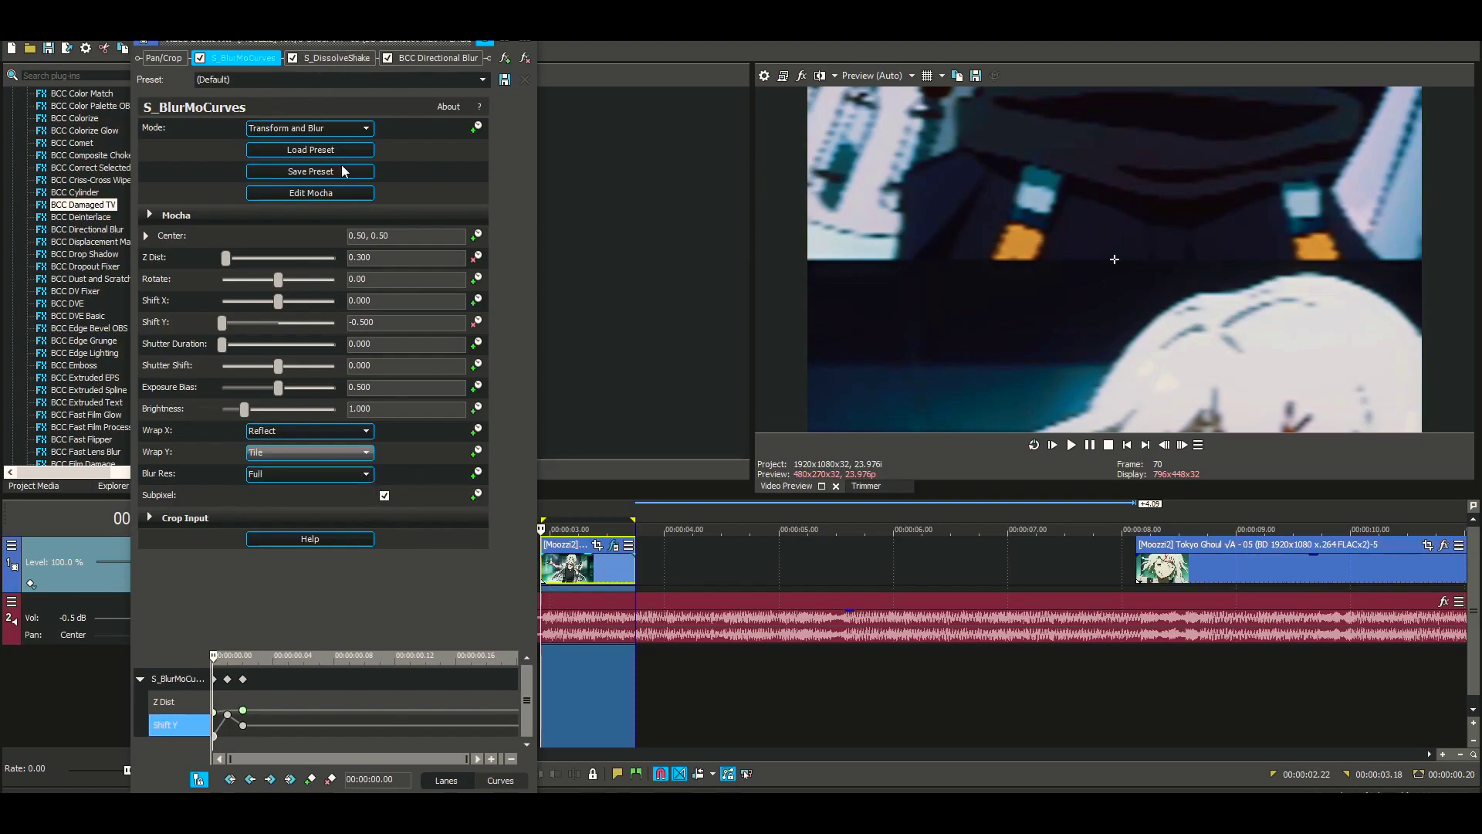
{"action": "left_click", "coordinate": [337, 66]}
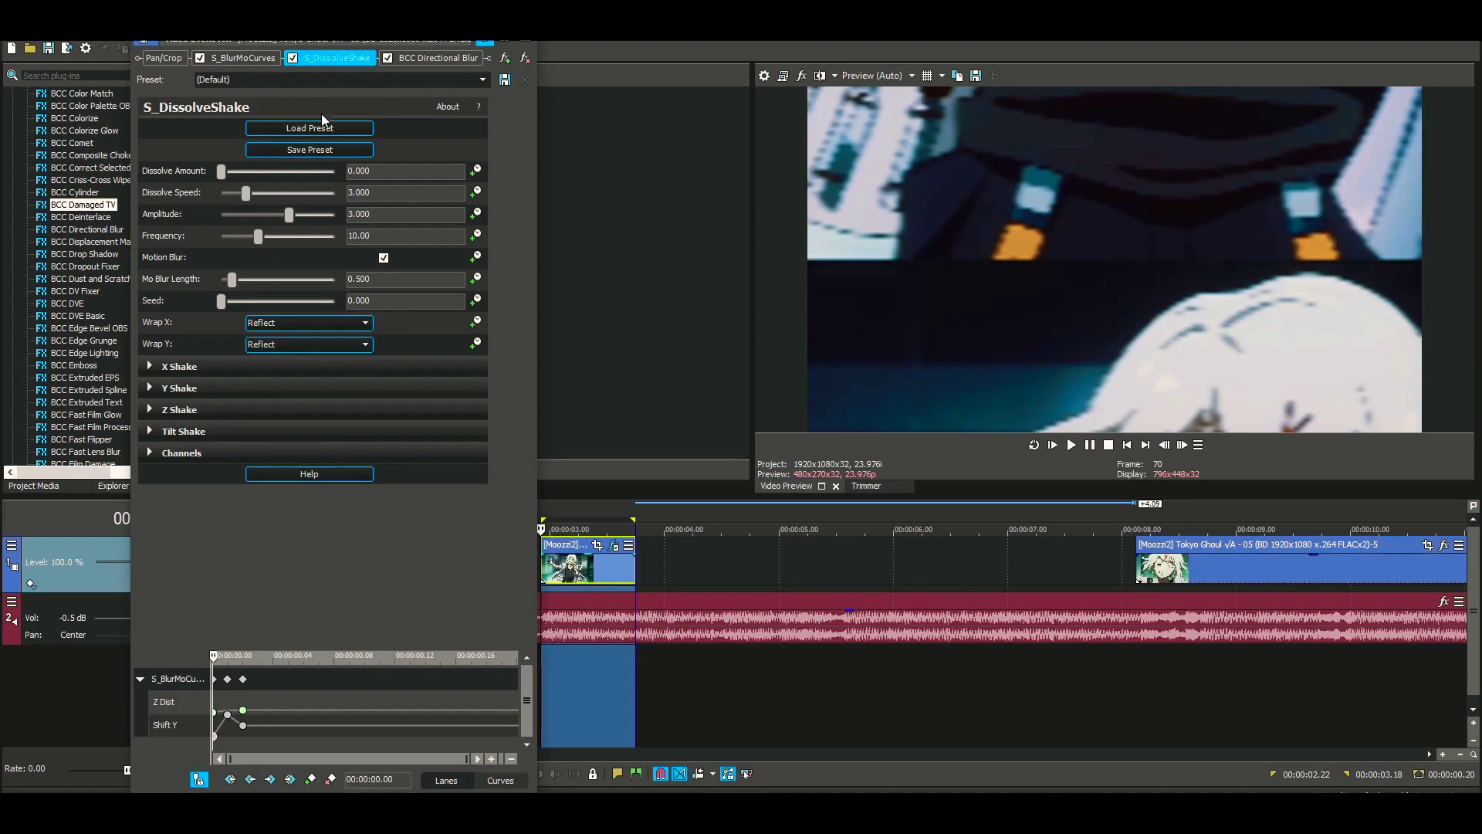
Step: Set S_DissolveShake's Frequency to 45, Amplitude to 1.8 and Dissolve Speed to 5
{"action": "double_click", "coordinate": [362, 236]}
{"action": "type", "text": "45"}
{"action": "key", "text": "Return"}
{"action": "key", "text": "shift+Tab"}
{"action": "type", "text": "1.8"}
{"action": "key", "text": "Return"}
{"action": "key", "text": "shift+Tab"}
{"action": "type", "text": "5"}
{"action": "key", "text": "Return"}
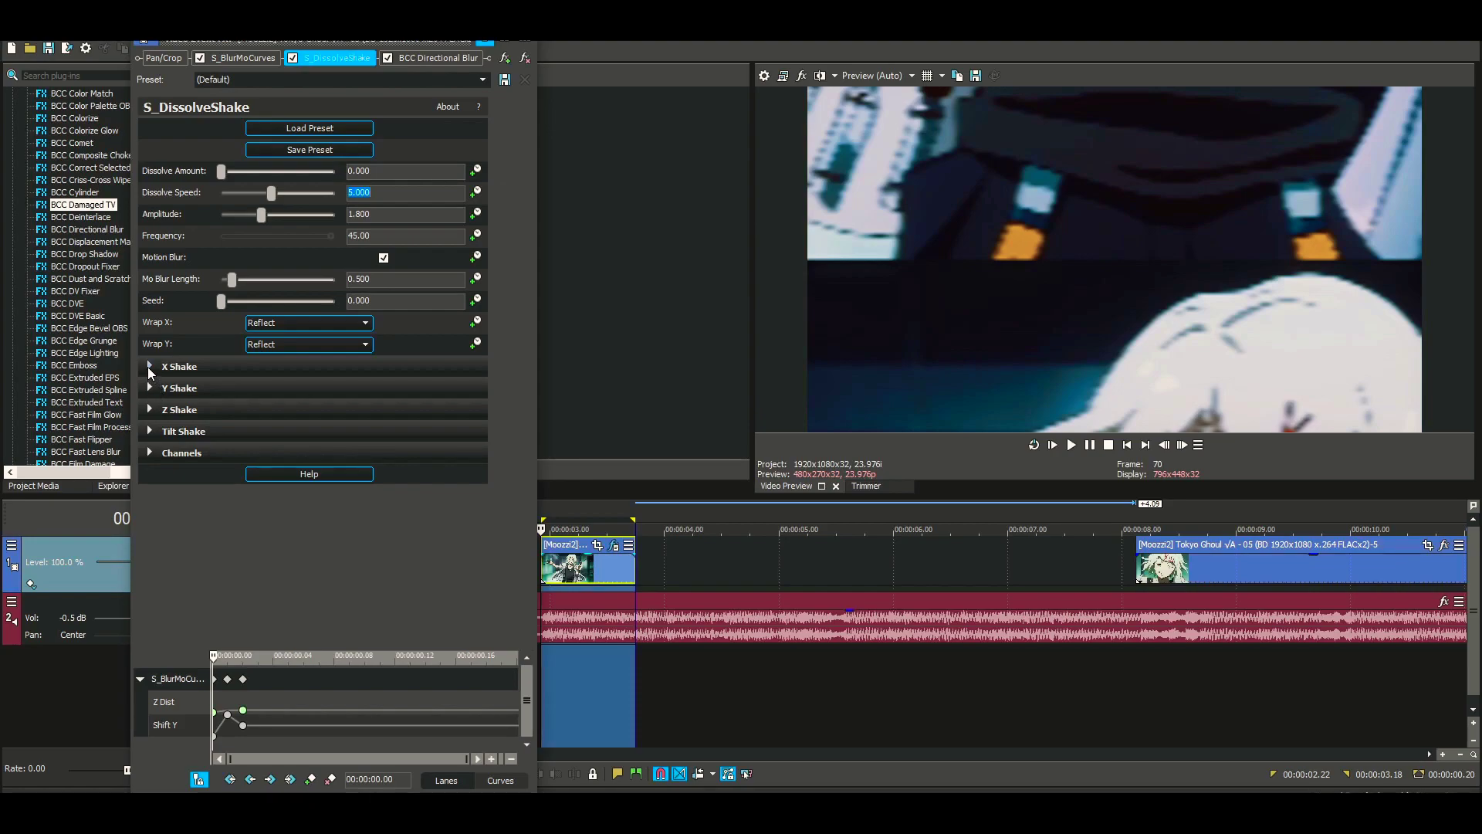
Step: Set X Shake's X Rand Amp to 0
{"action": "left_click", "coordinate": [148, 366]}
{"action": "left_click", "coordinate": [386, 387]}
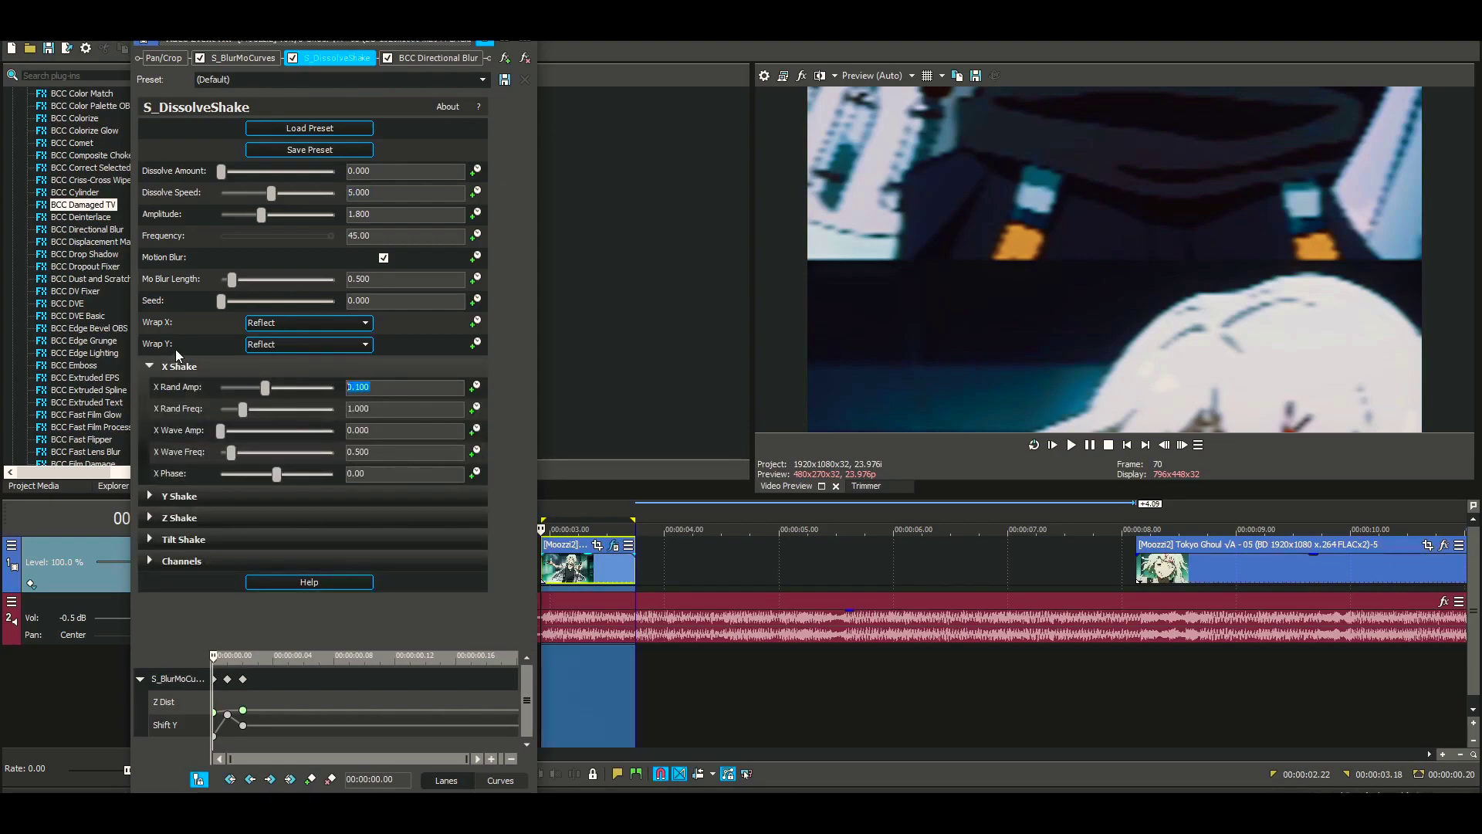
{"action": "type", "text": "0"}
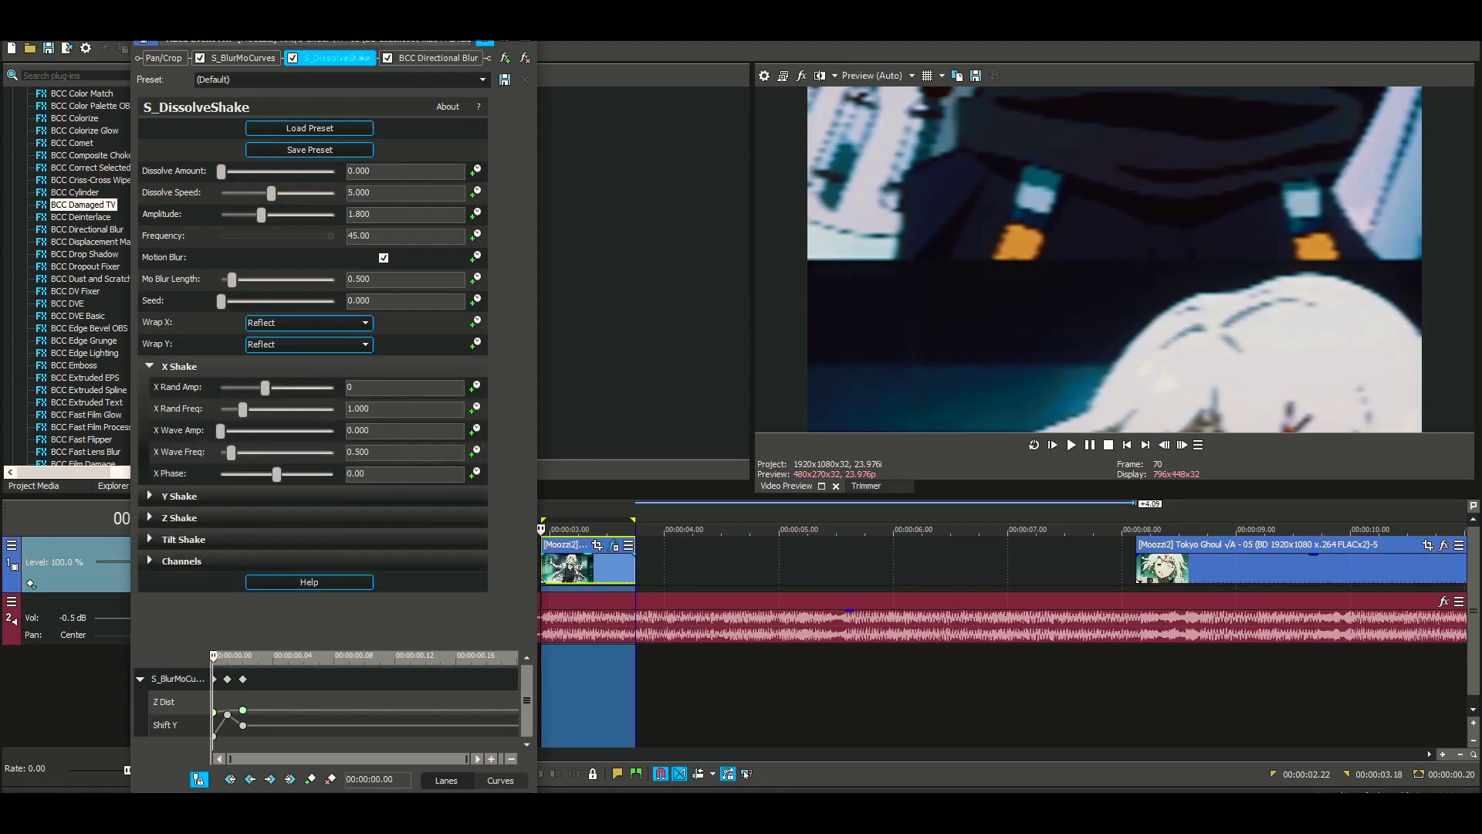
{"action": "key", "text": "Return"}
{"action": "left_click", "coordinate": [151, 365]}
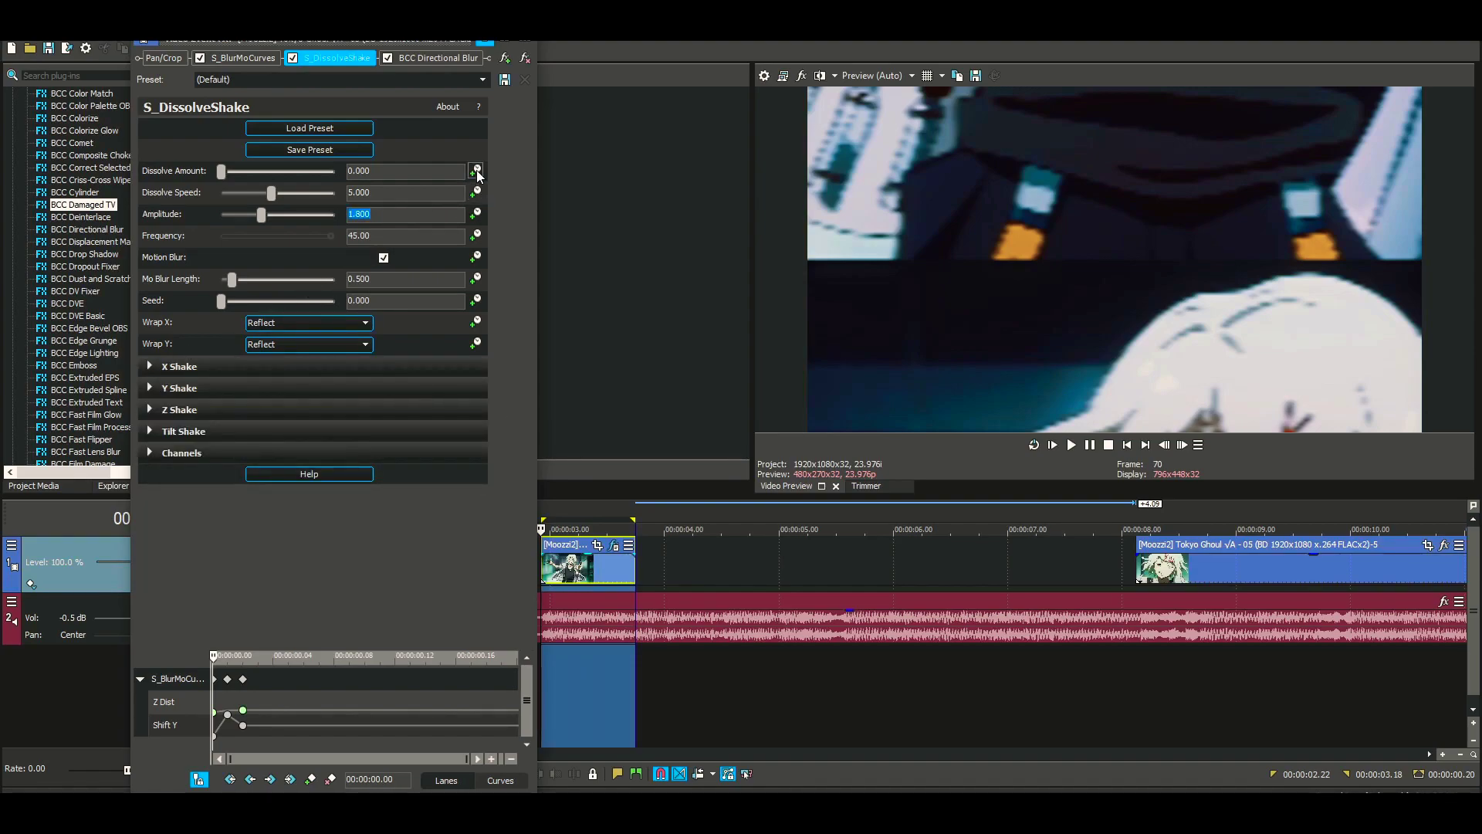
Step: Animate Dissolve Amount, starting at 0.330 at the clip start
{"action": "left_click", "coordinate": [476, 170]}
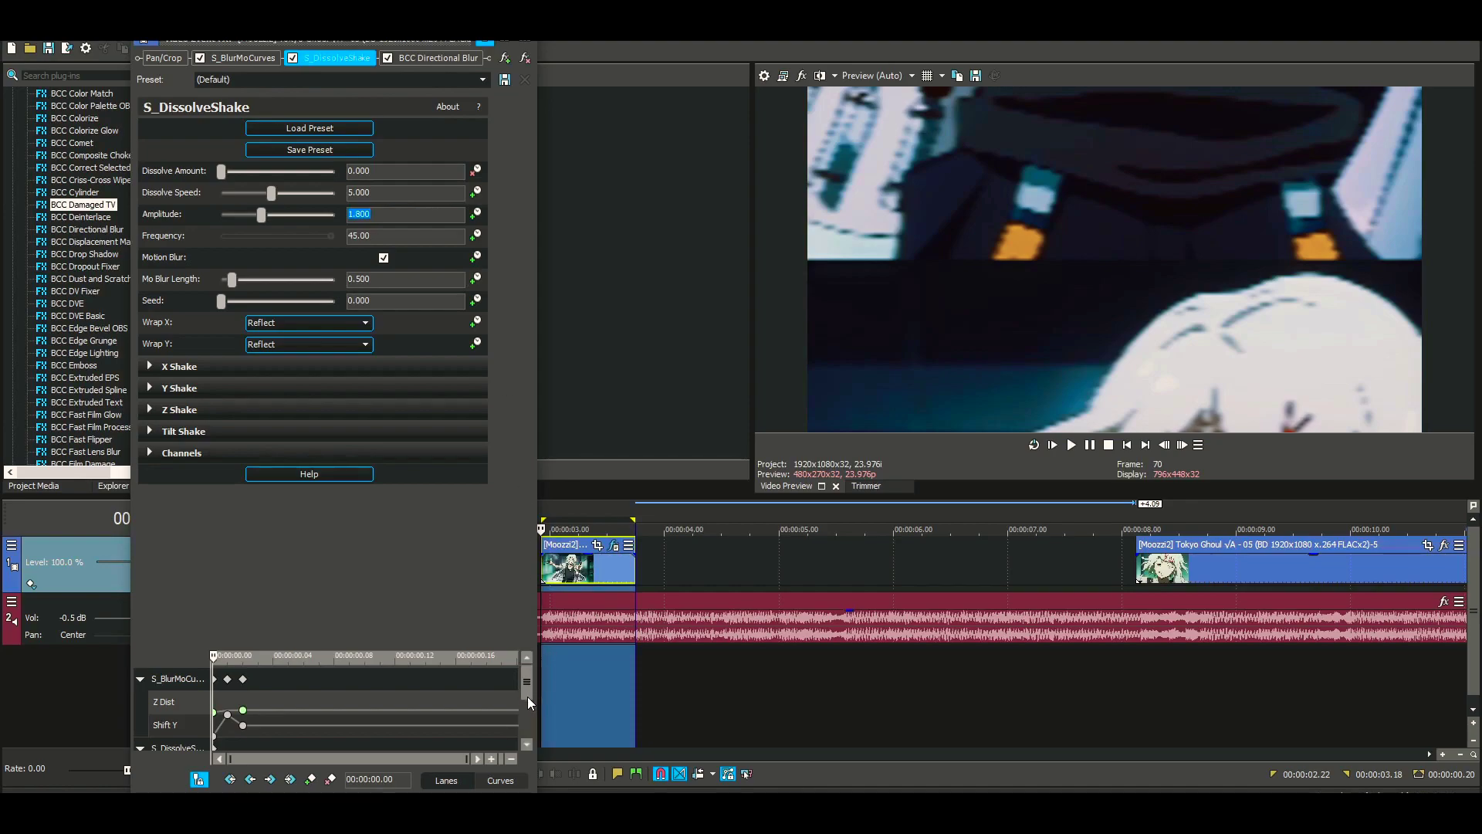
{"action": "scroll", "coordinate": [530, 701], "scroll_direction": "down", "scroll_amount": 2}
{"action": "left_click", "coordinate": [173, 700]}
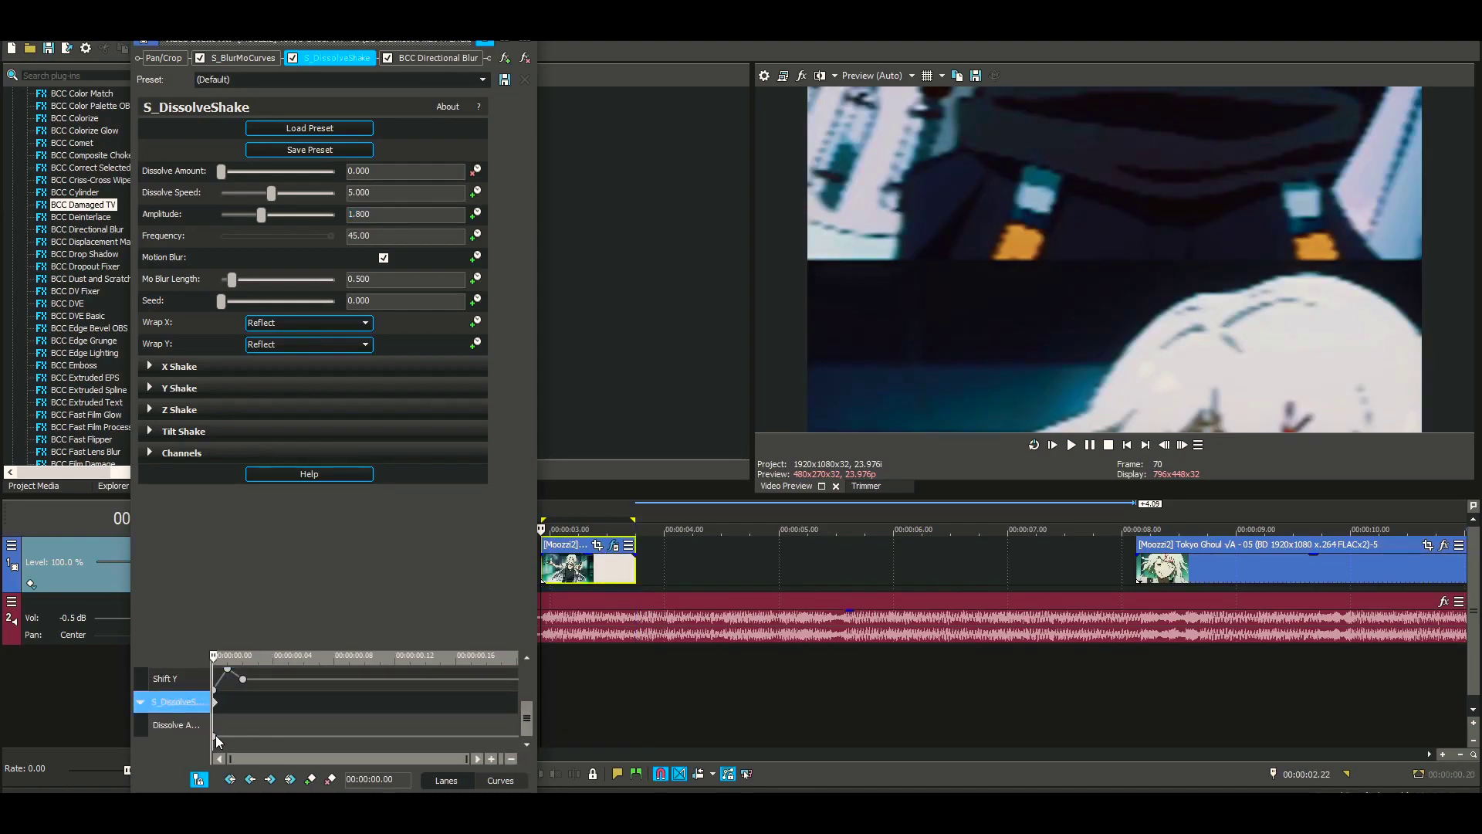
{"action": "left_click", "coordinate": [215, 734]}
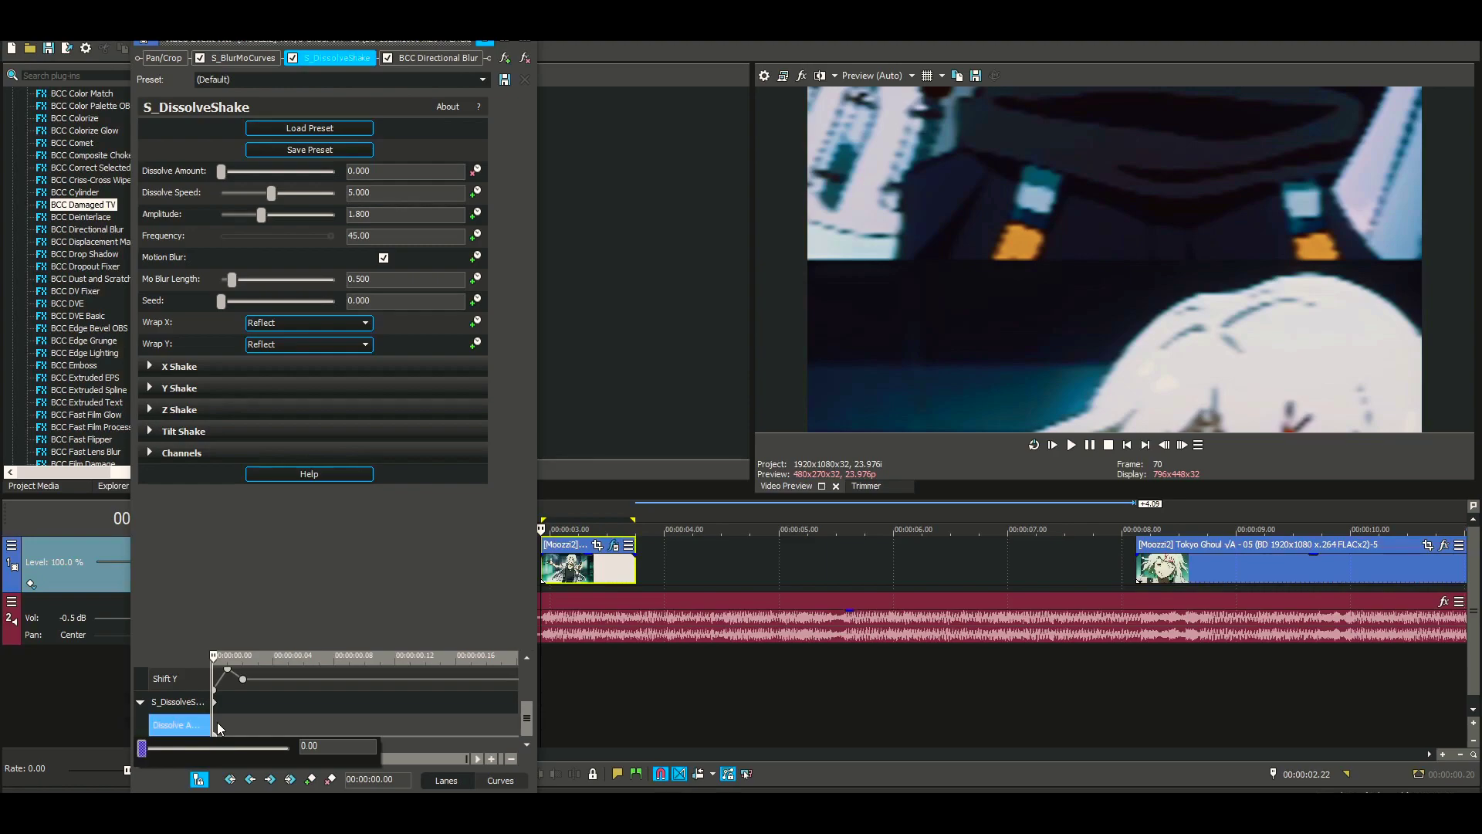
{"action": "left_click", "coordinate": [331, 746]}
{"action": "type", "text": "0"}
{"action": "type", "text": ".330"}
{"action": "key", "text": "Return"}
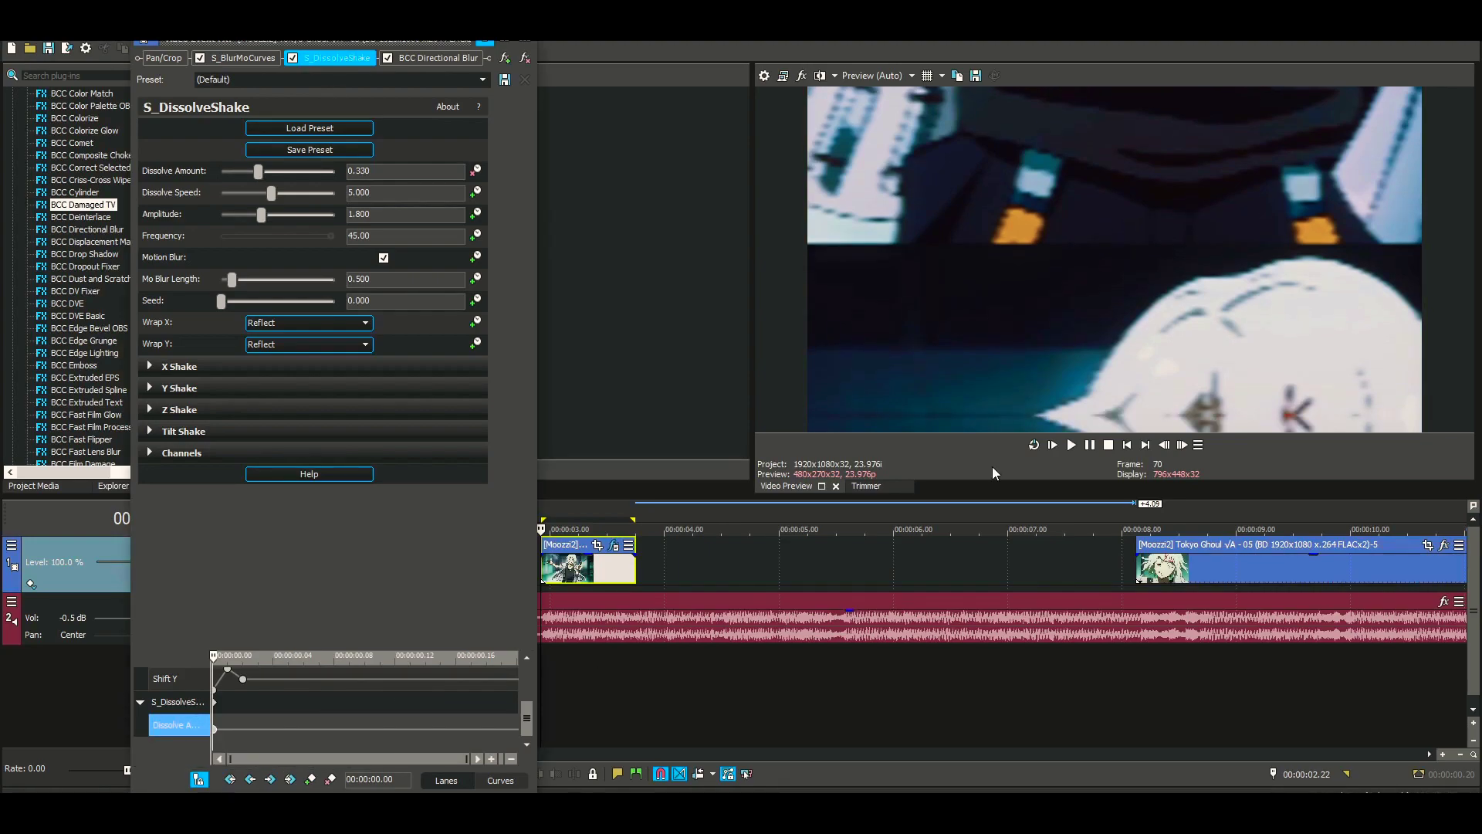
Step: Add a Dissolve Amount keyframe of 0 five frames later
{"action": "left_click", "coordinate": [1182, 445]}
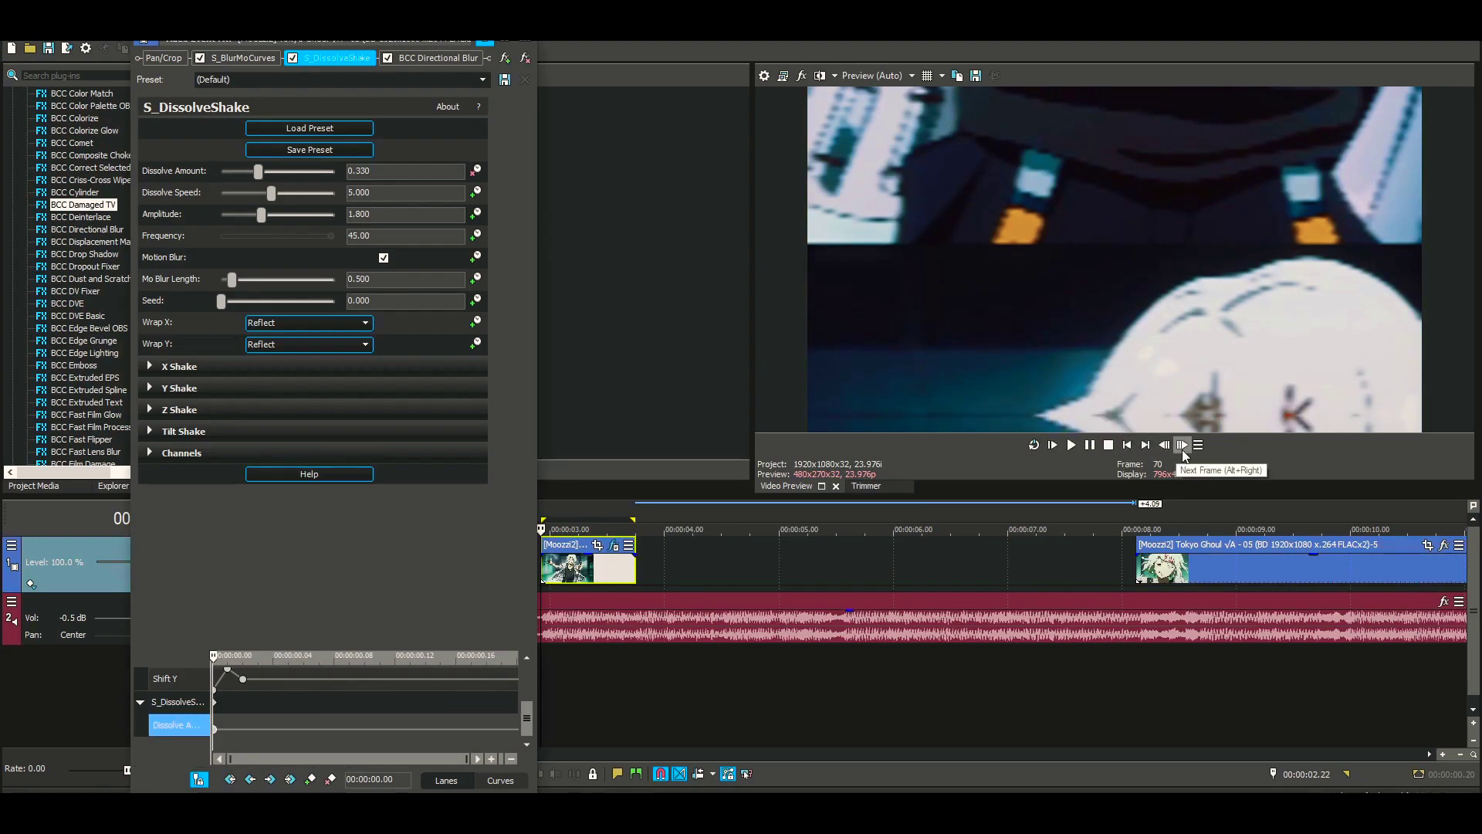
{"action": "left_click", "coordinate": [1182, 446]}
{"action": "left_click", "coordinate": [1182, 446]}
{"action": "left_click", "coordinate": [1182, 445]}
{"action": "left_click", "coordinate": [1182, 445]}
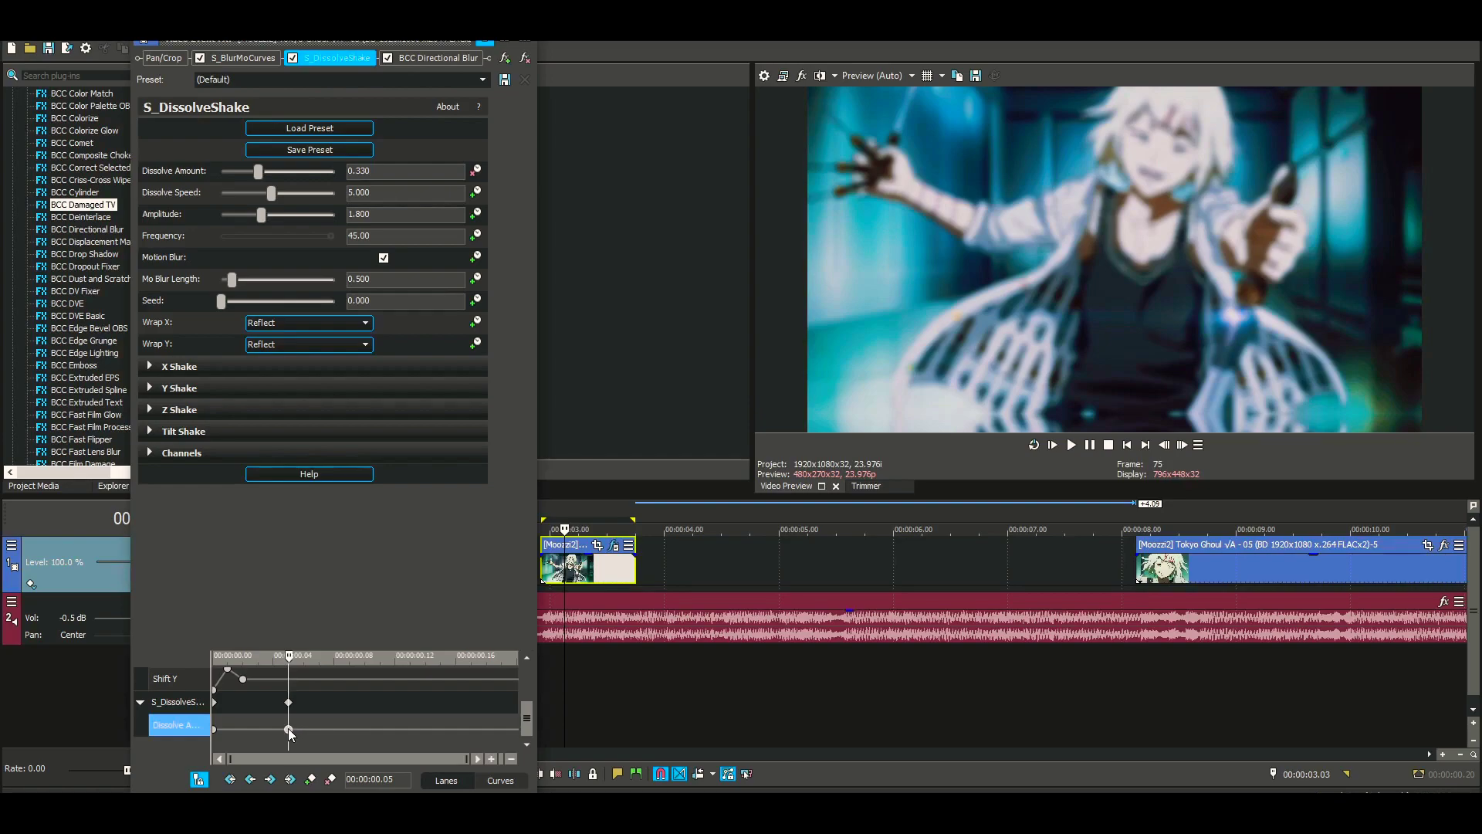
{"action": "double_click", "coordinate": [288, 728]}
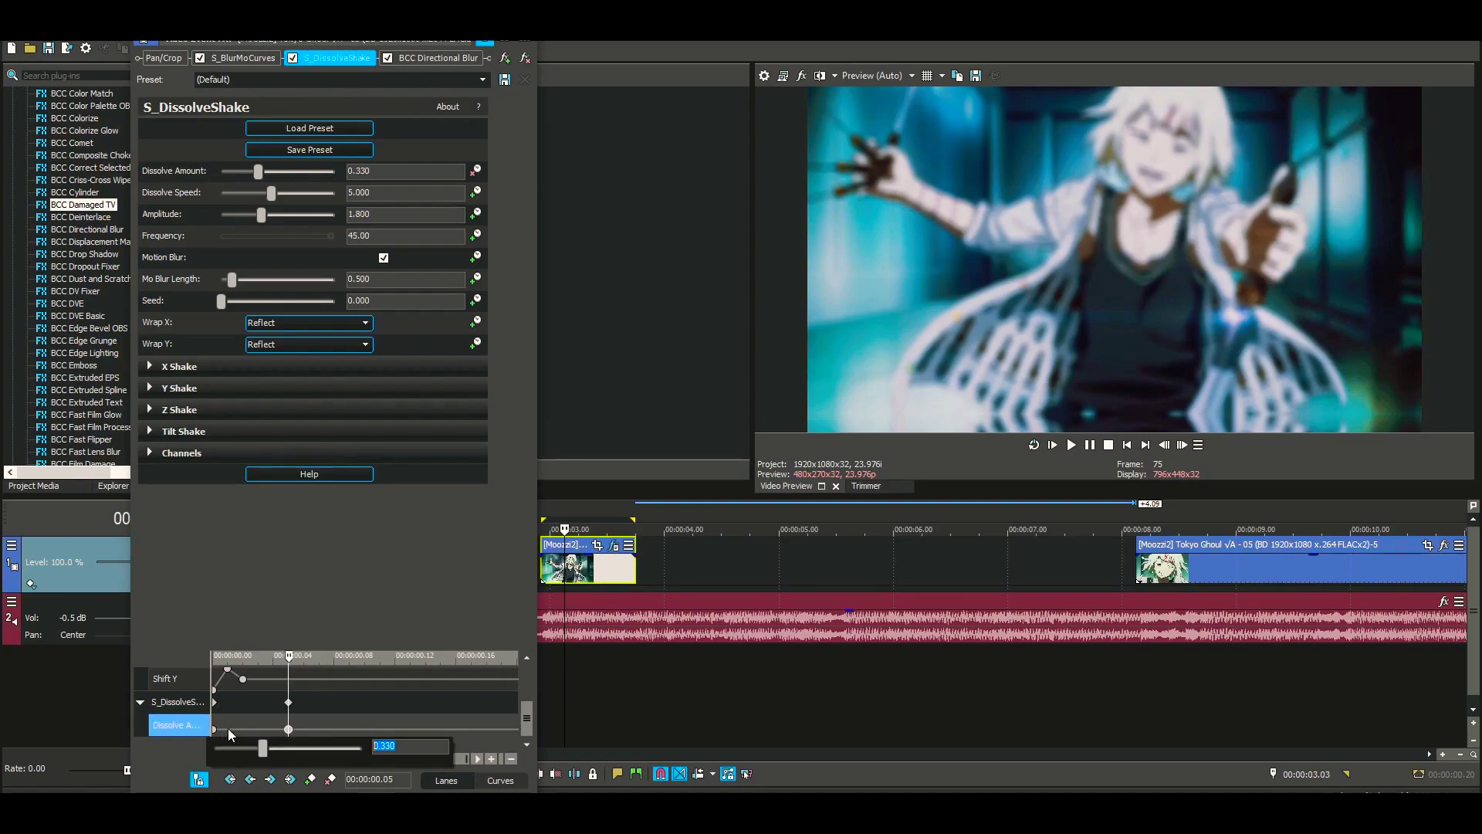
{"action": "key", "text": "BackSpace"}
{"action": "type", "text": "0"}
{"action": "key", "text": "Return"}
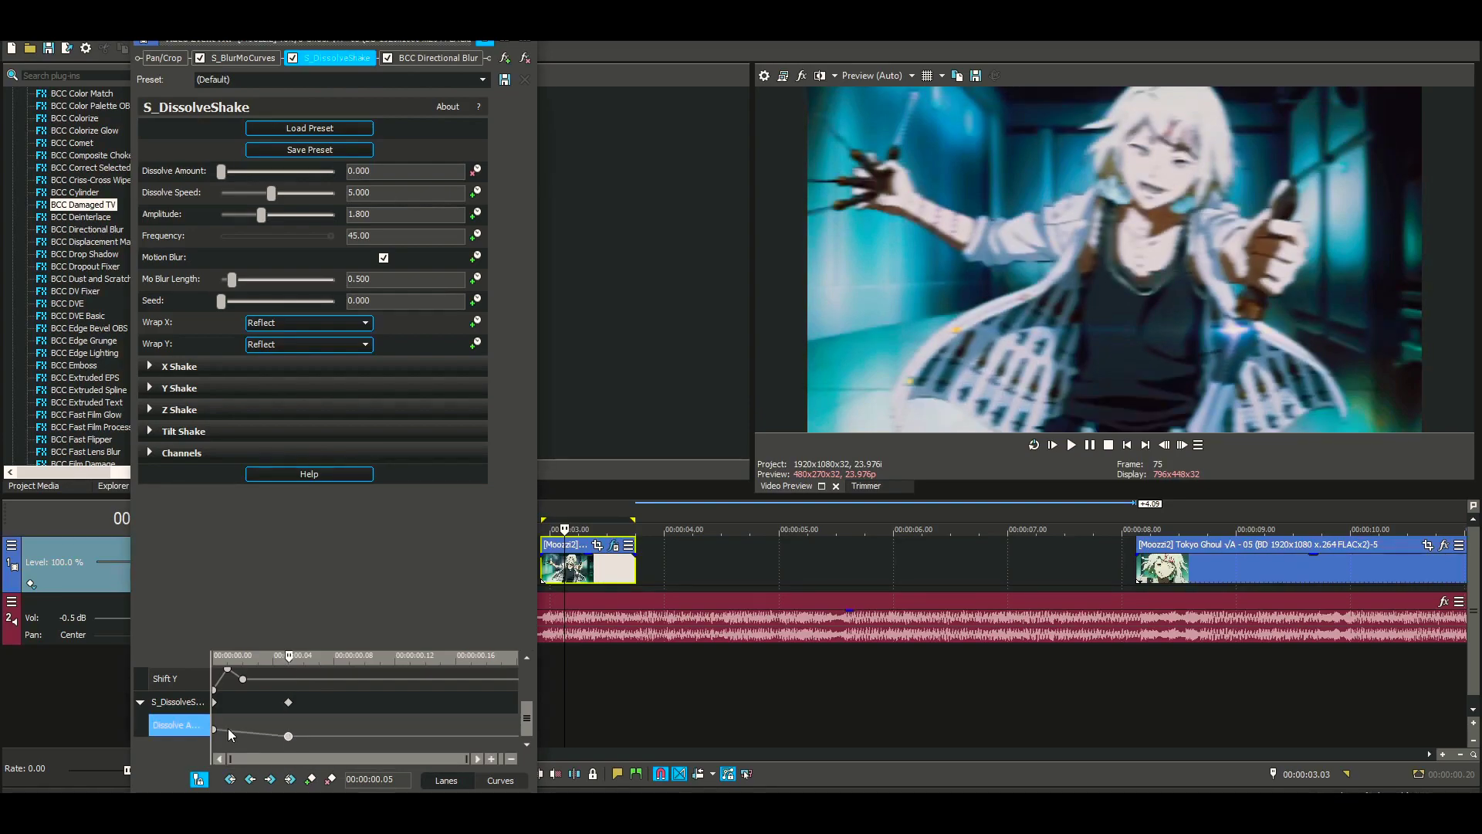
Step: Give the first Dissolve Amount keyframe a fast fade and the second a slow fade
{"action": "scroll", "coordinate": [229, 728], "scroll_direction": "up", "scroll_amount": 2}
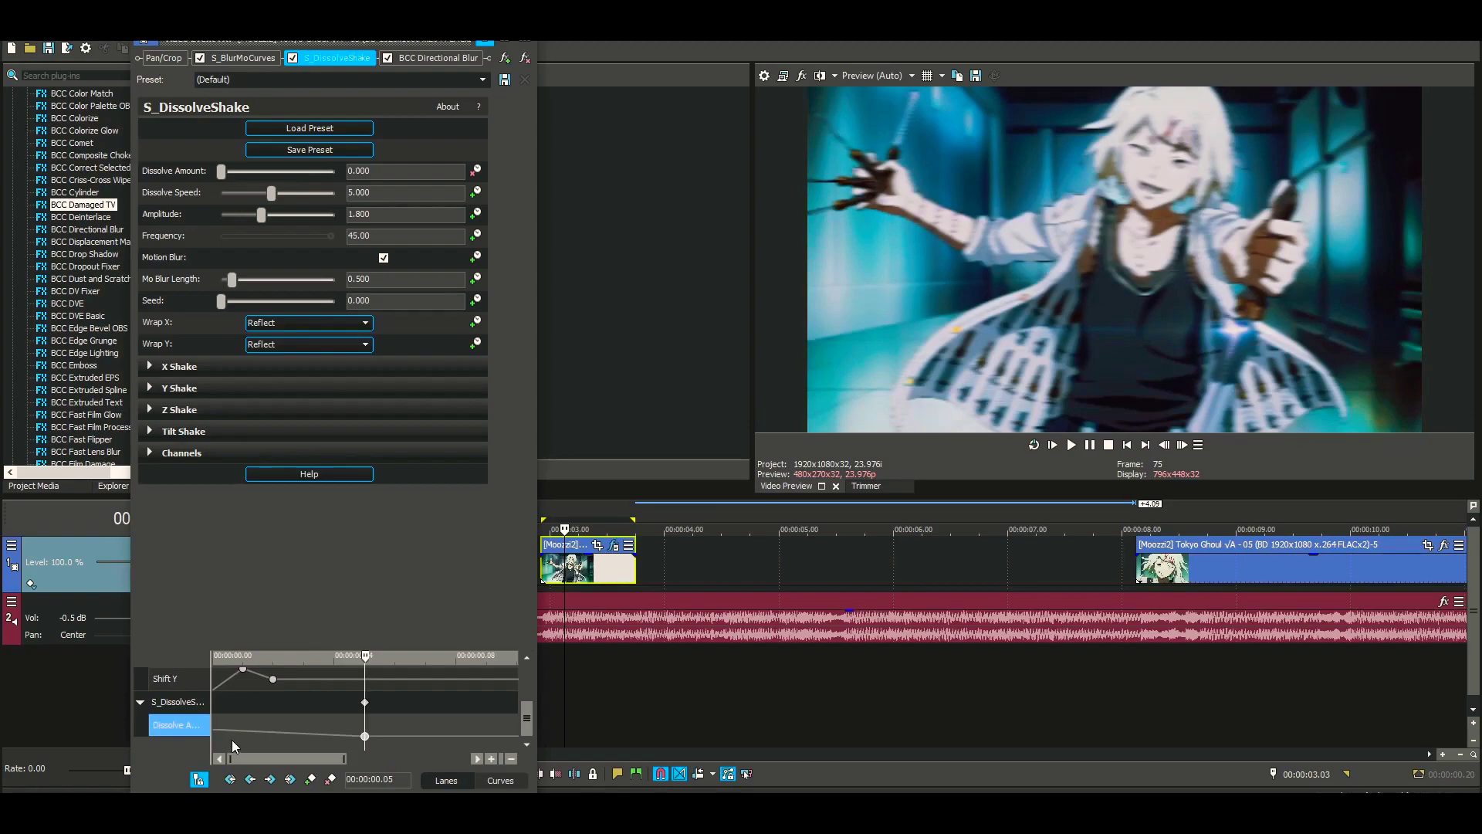
{"action": "scroll", "coordinate": [352, 729], "scroll_direction": "down", "scroll_amount": 2}
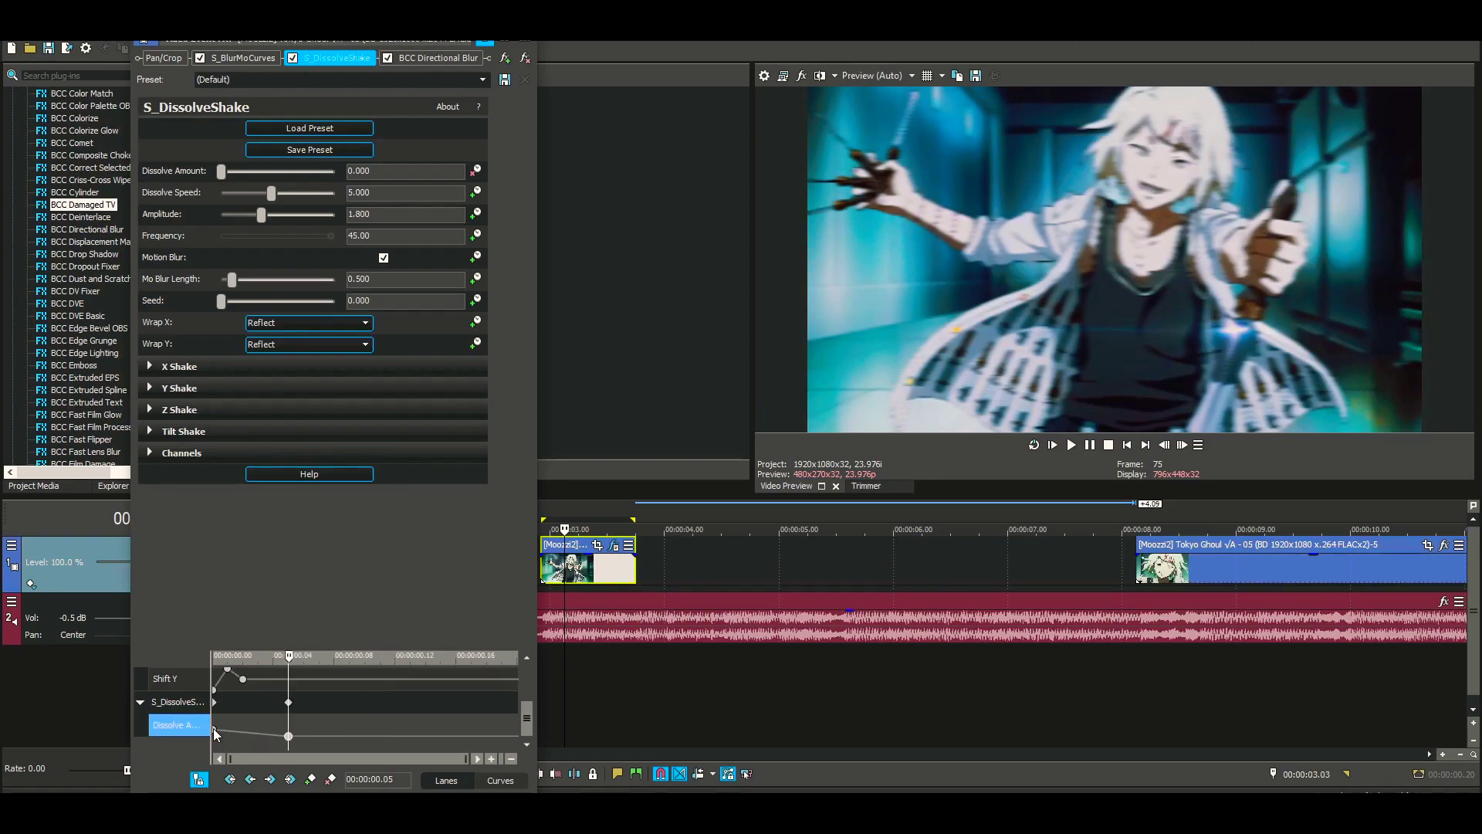
{"action": "right_click", "coordinate": [216, 733]}
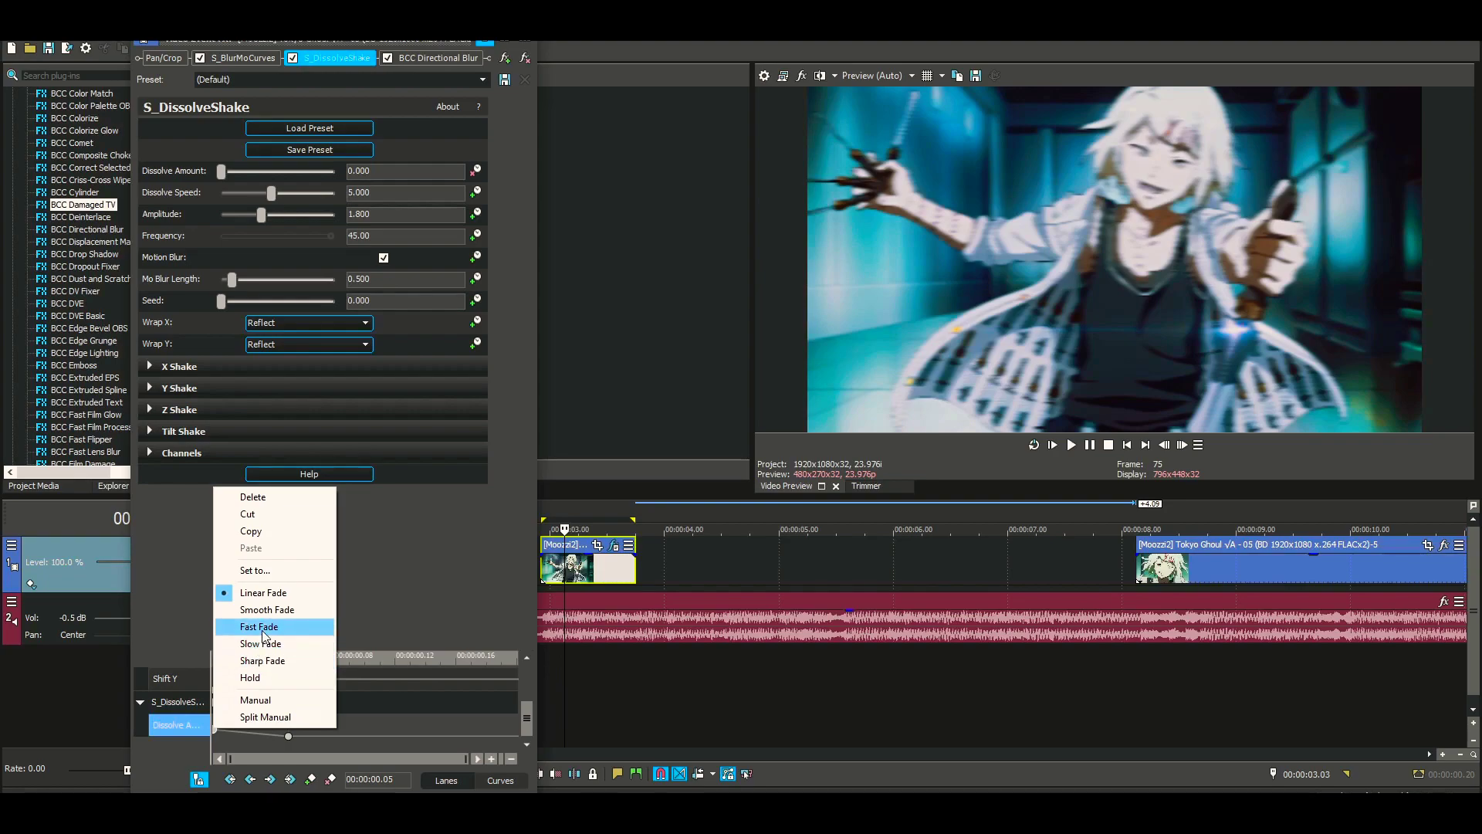
{"action": "left_click", "coordinate": [262, 626]}
{"action": "right_click", "coordinate": [286, 734]}
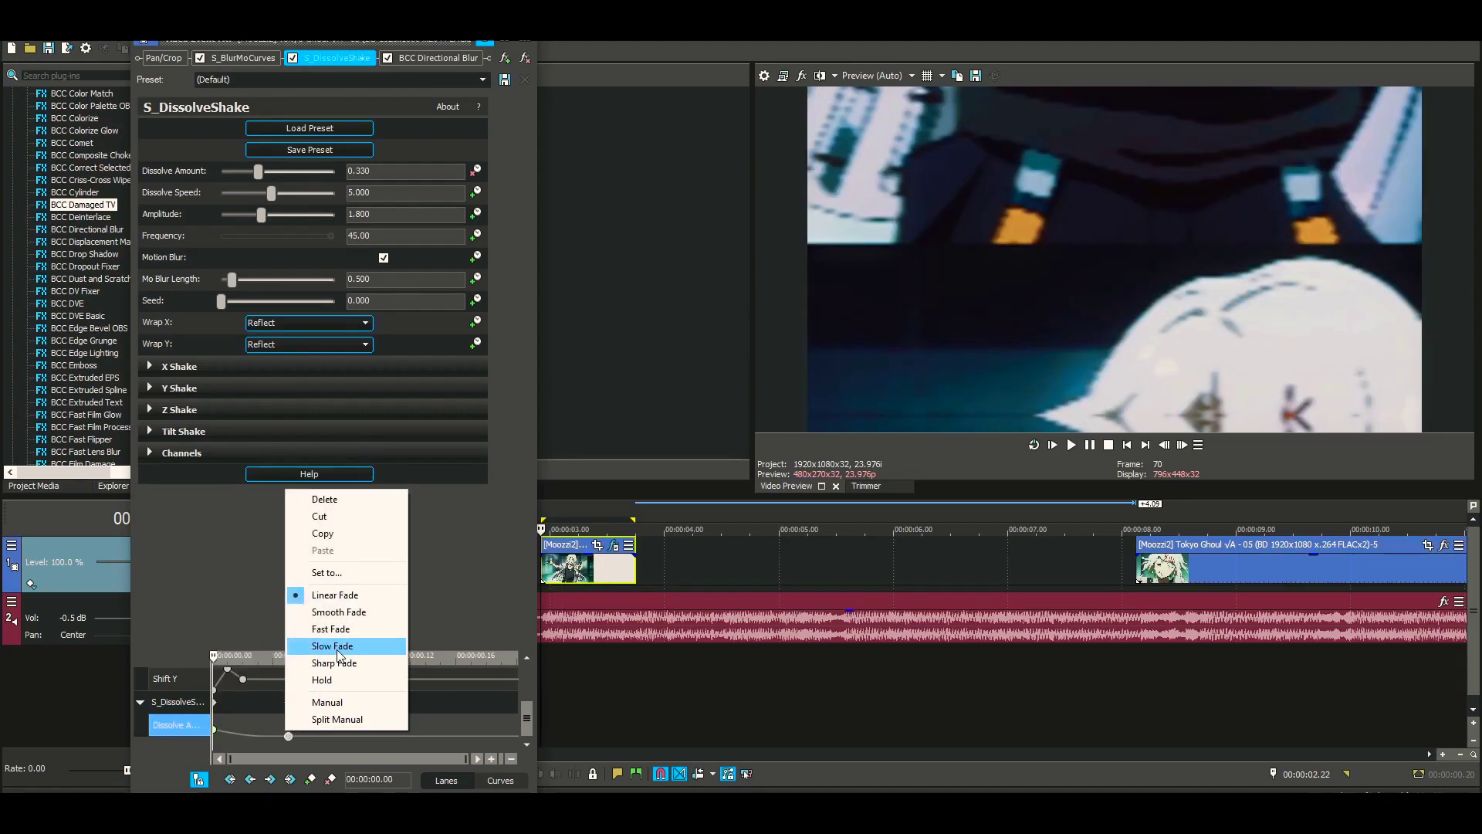
{"action": "left_click", "coordinate": [337, 648]}
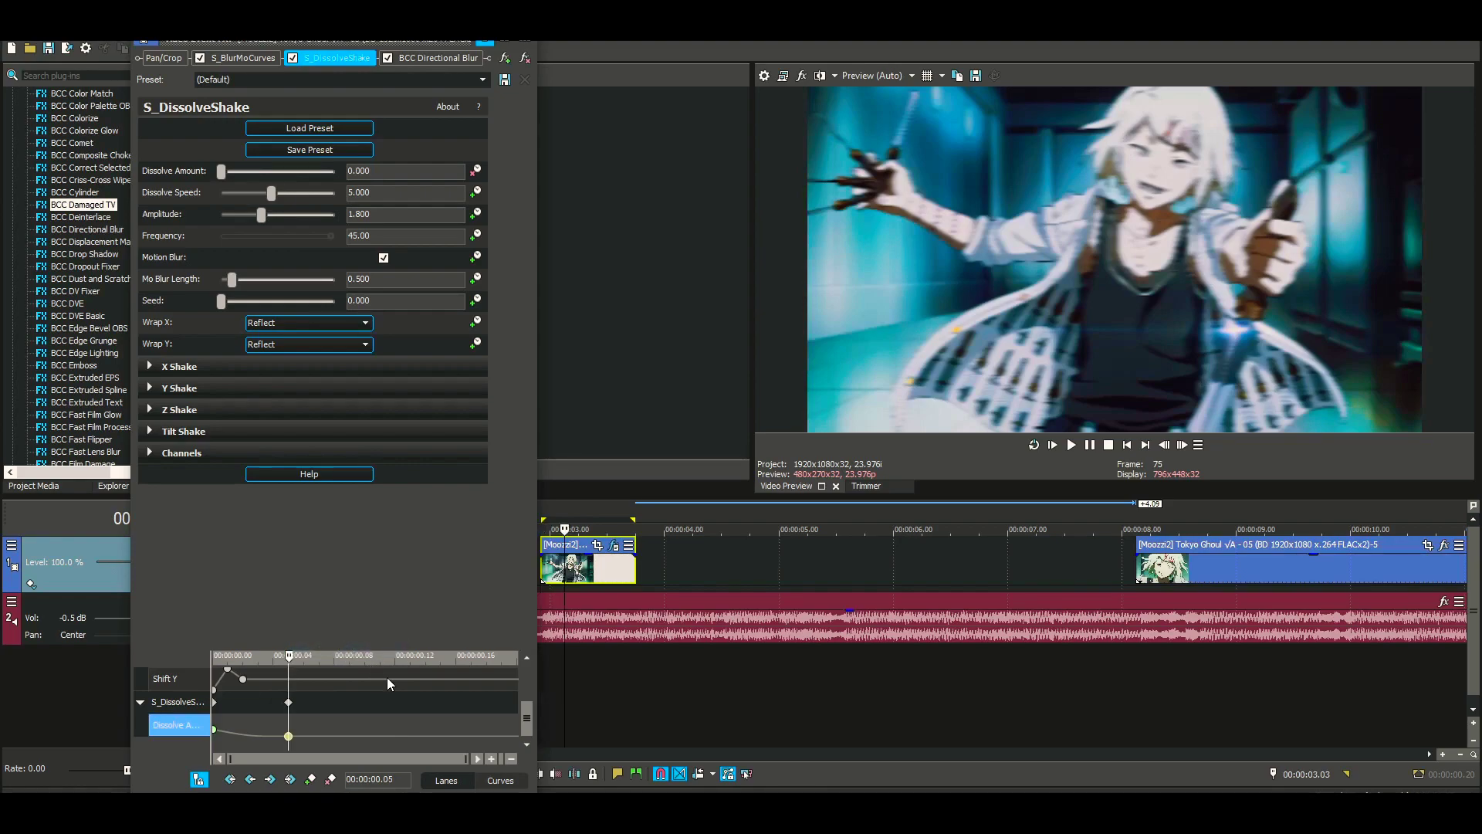
{"action": "left_click", "coordinate": [457, 738]}
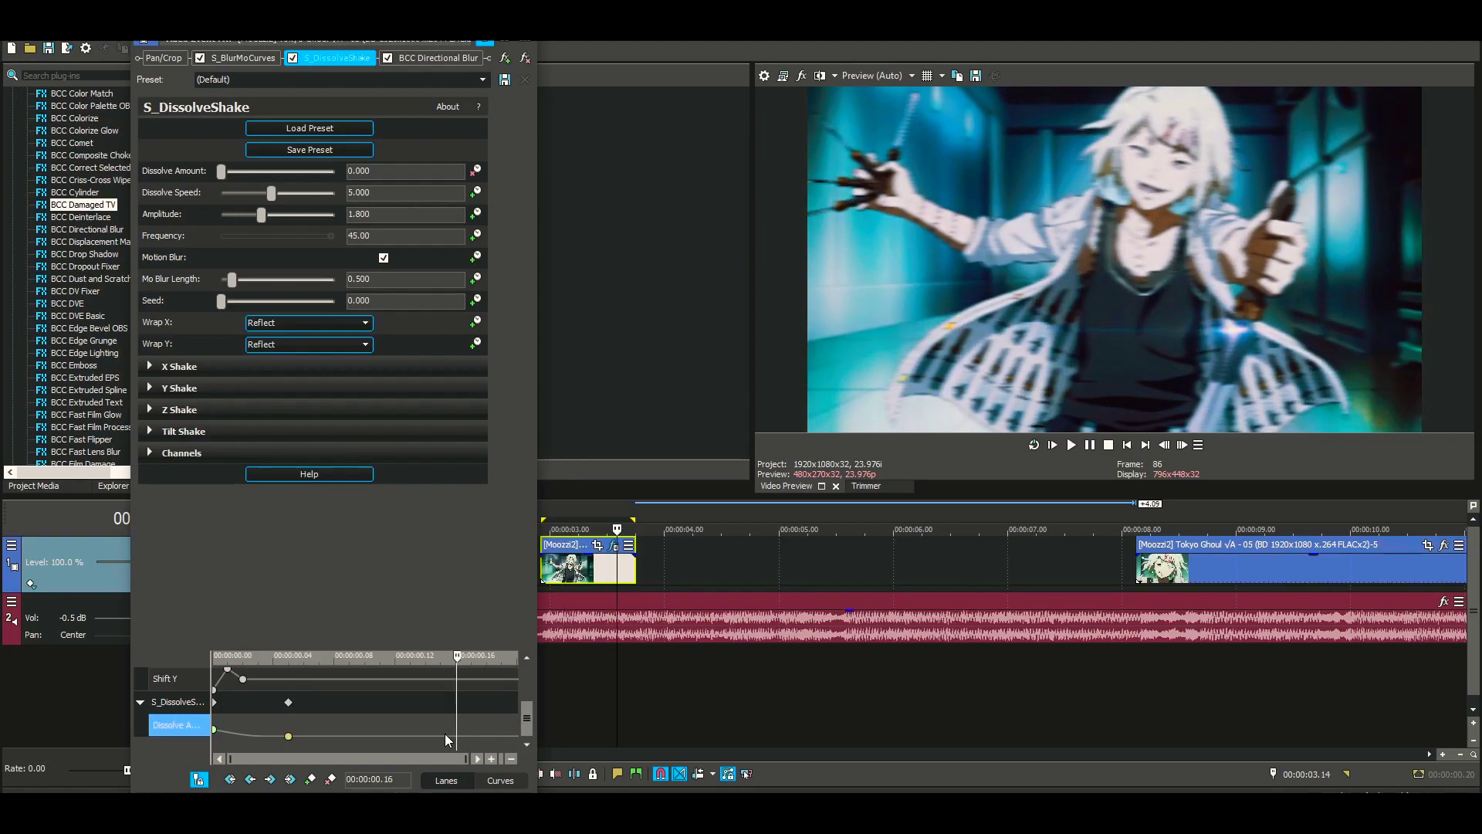
{"action": "left_click_drag", "start_coordinate": [392, 744], "coordinate": [515, 733]}
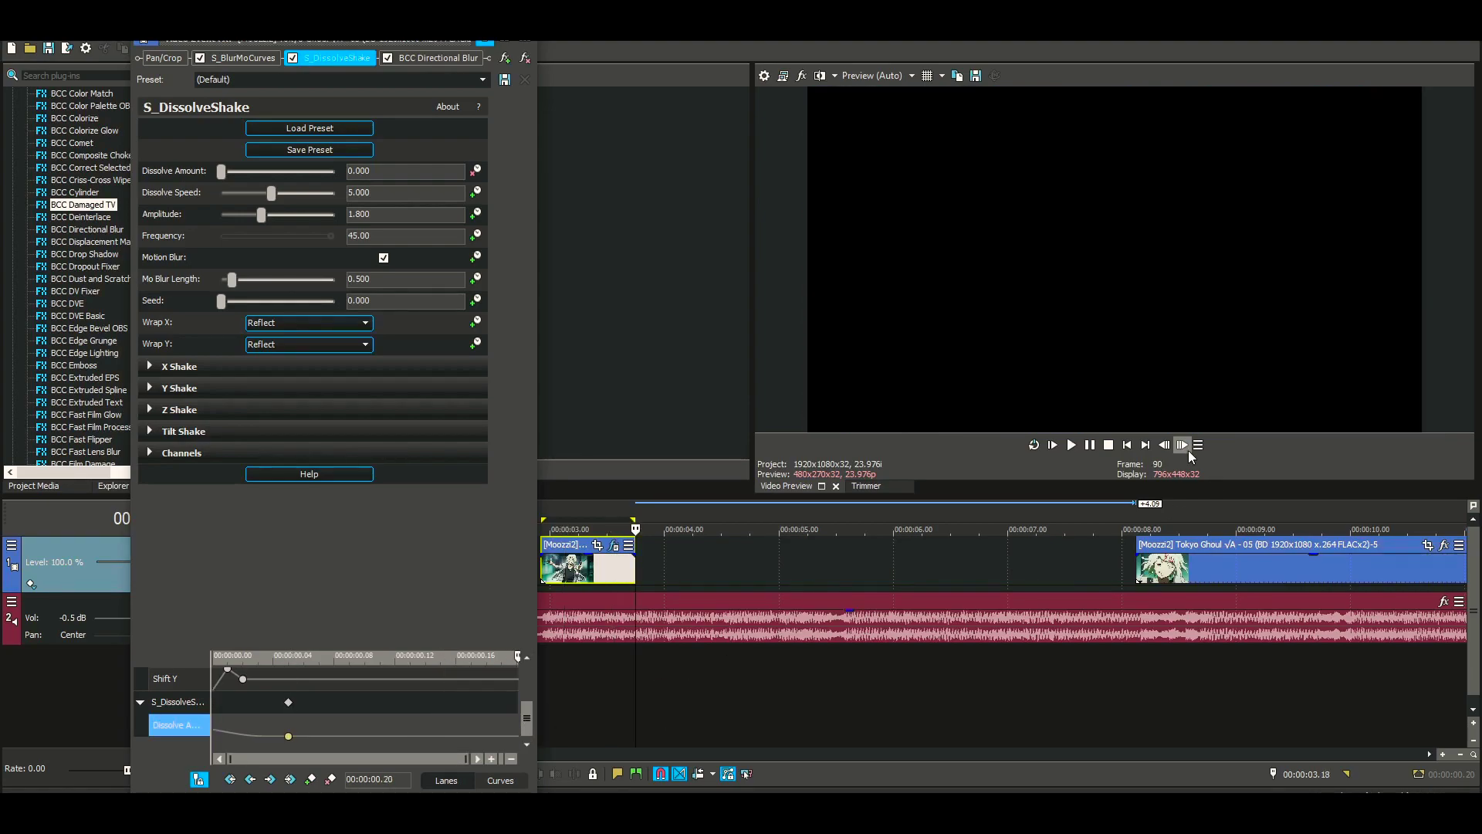
Step: Add a Sharp Fade Dissolve Amount keyframe at 00:00:00.15, three frames back
{"action": "left_click", "coordinate": [1163, 445]}
{"action": "left_click", "coordinate": [1164, 445]}
{"action": "left_click", "coordinate": [1164, 445]}
{"action": "left_click", "coordinate": [1163, 445]}
{"action": "left_click", "coordinate": [1164, 445]}
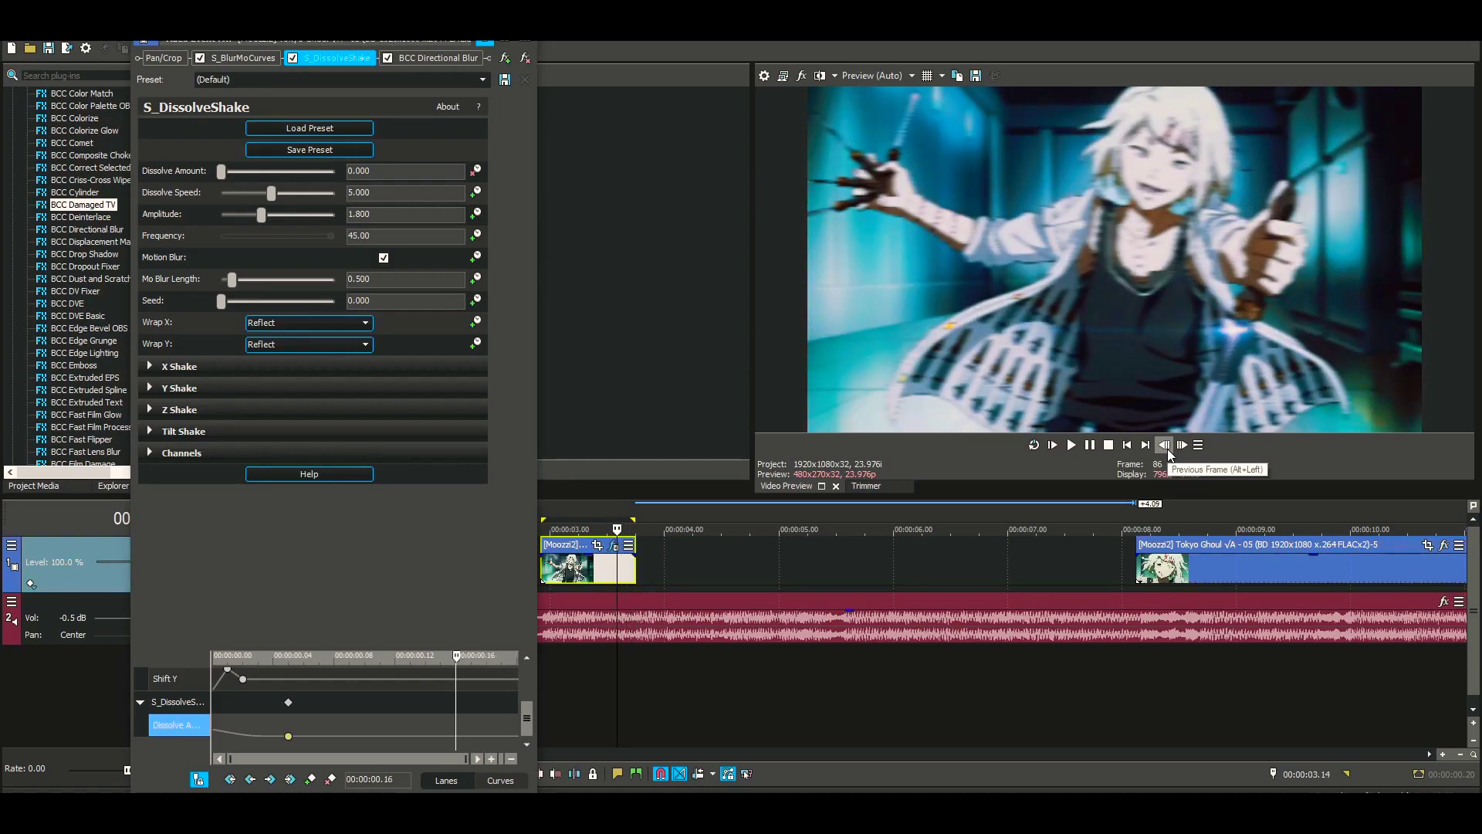
{"action": "left_click", "coordinate": [310, 779]}
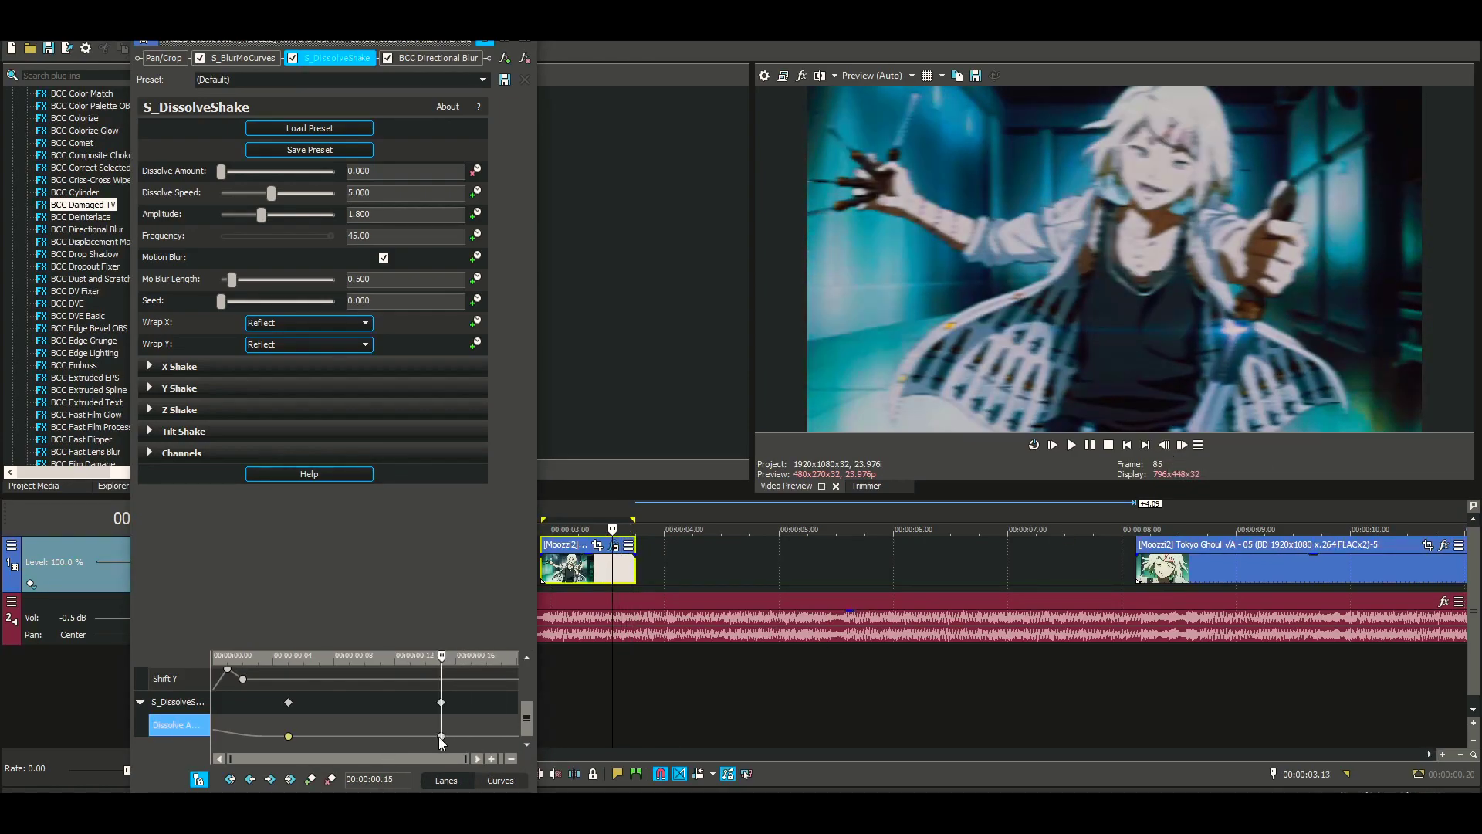
{"action": "right_click", "coordinate": [443, 735]}
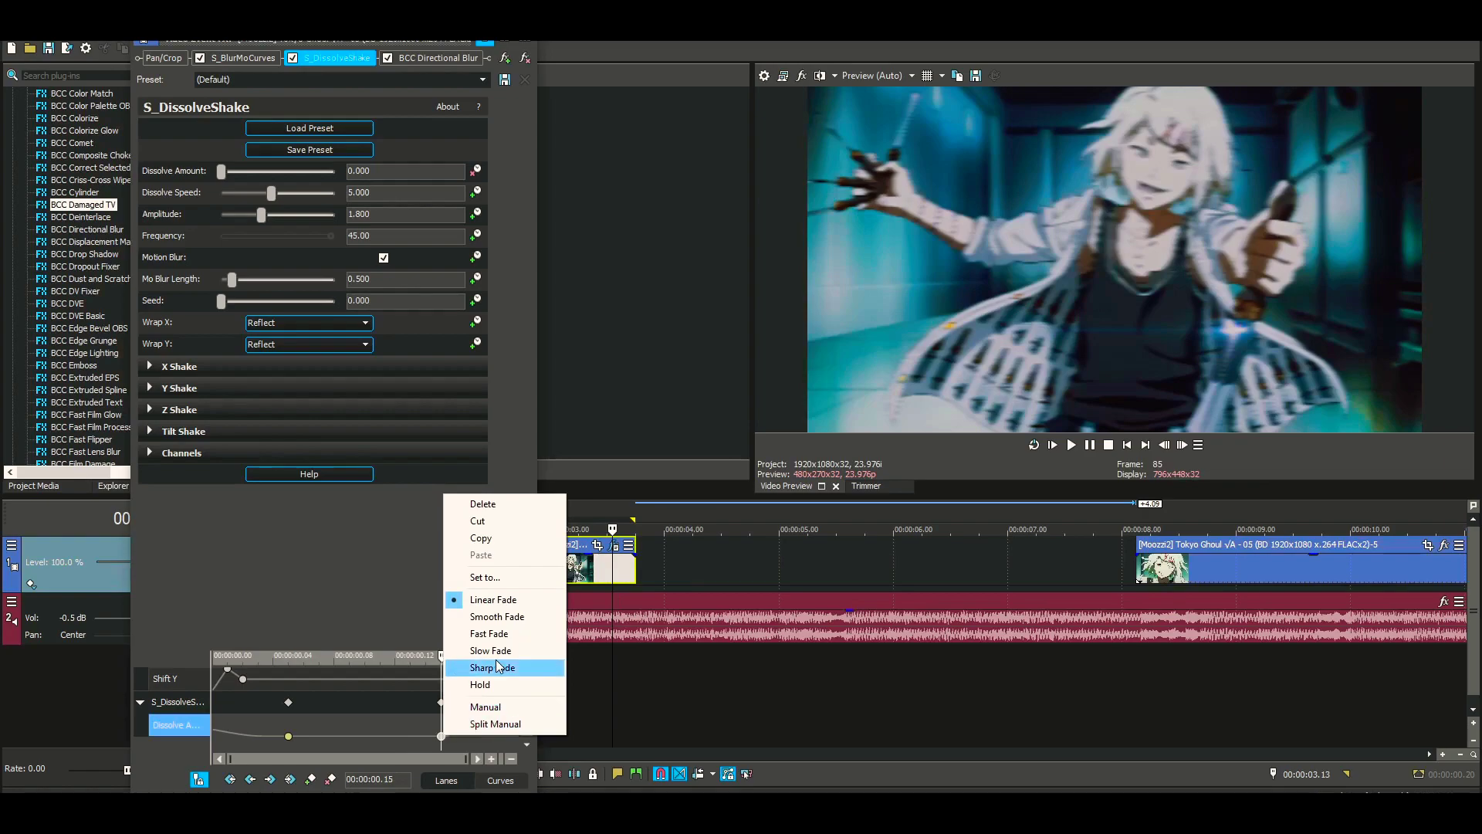
{"action": "left_click", "coordinate": [480, 669]}
Step: Add a Dissolve Amount keyframe of 0.35 at 00:00:00.17 and push it to the clip's end
{"action": "left_click", "coordinate": [479, 738]}
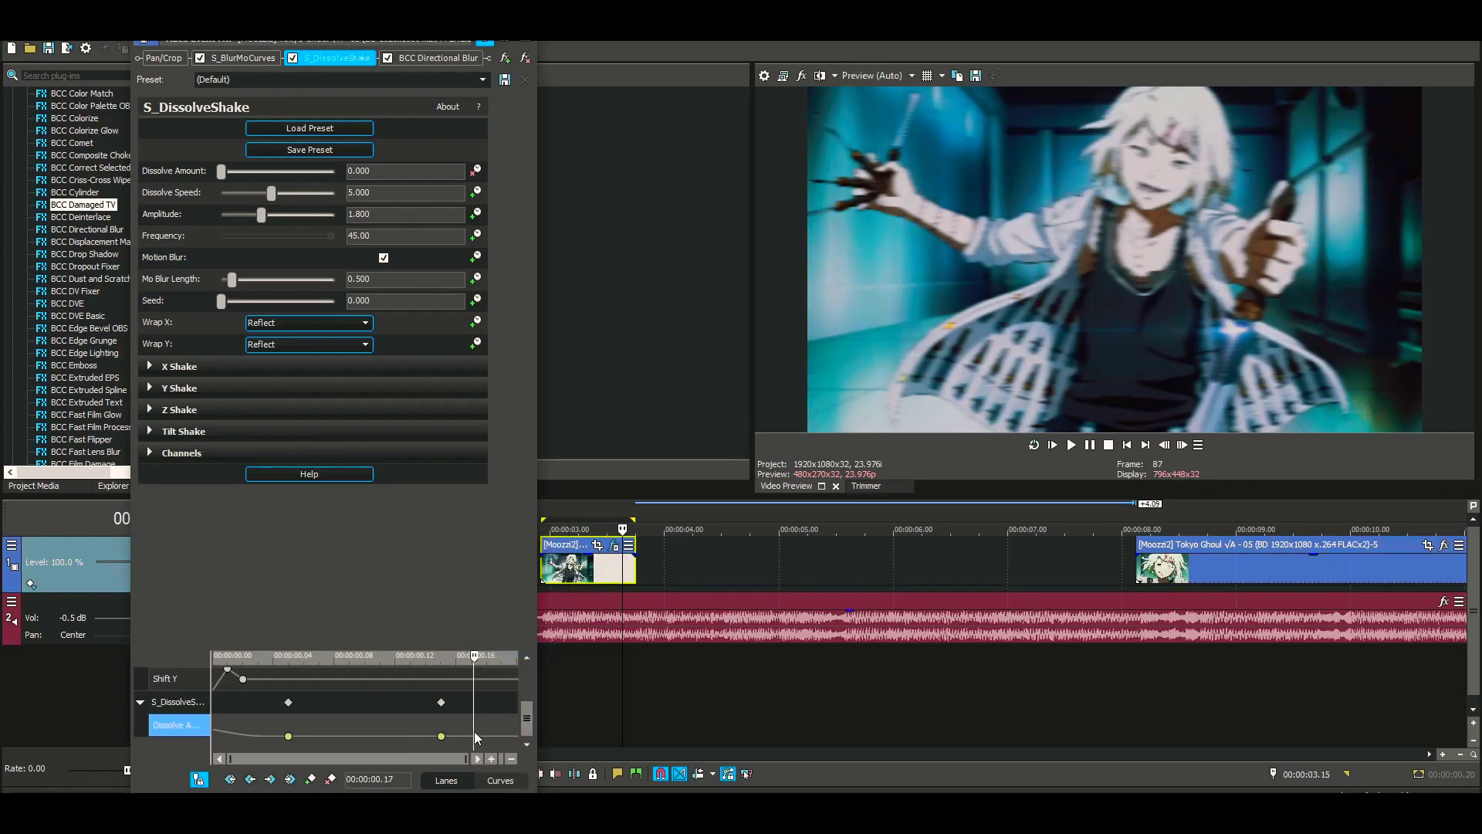
{"action": "double_click", "coordinate": [472, 737]}
{"action": "double_click", "coordinate": [472, 736]}
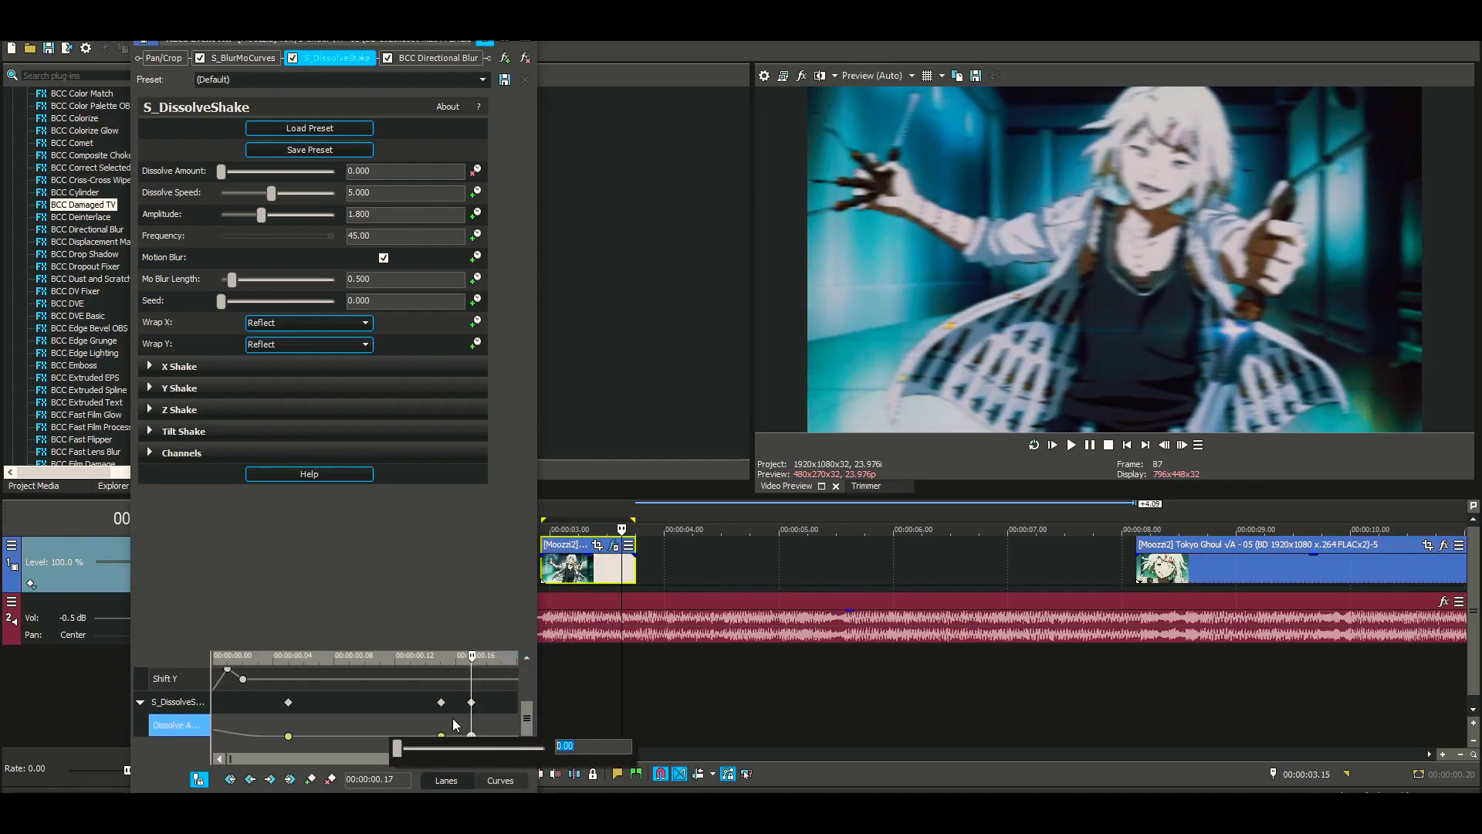
{"action": "type", "text": "0.35"}
{"action": "key", "text": "Return"}
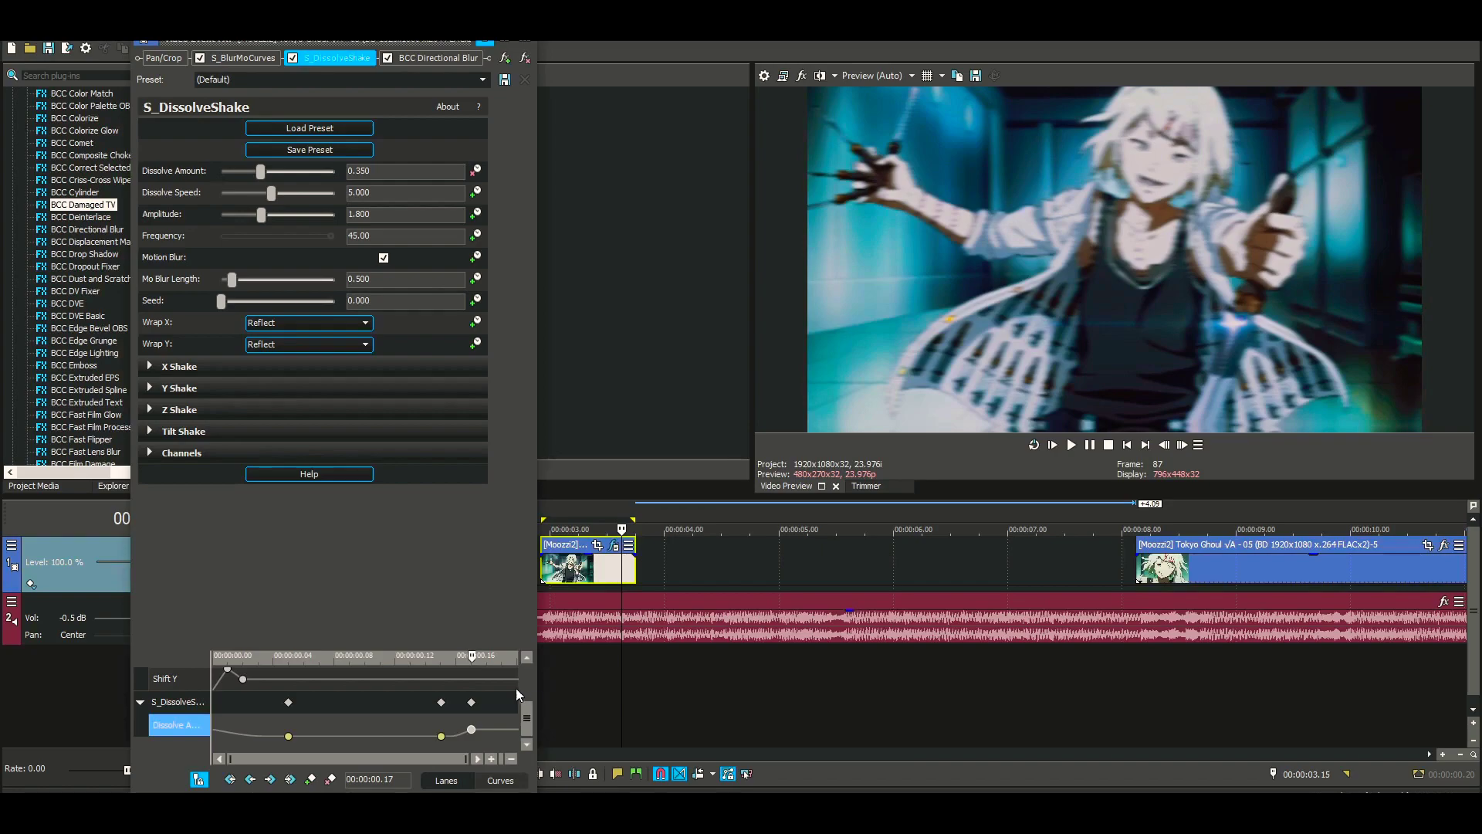
{"action": "left_click_drag", "start_coordinate": [472, 729], "coordinate": [518, 729]}
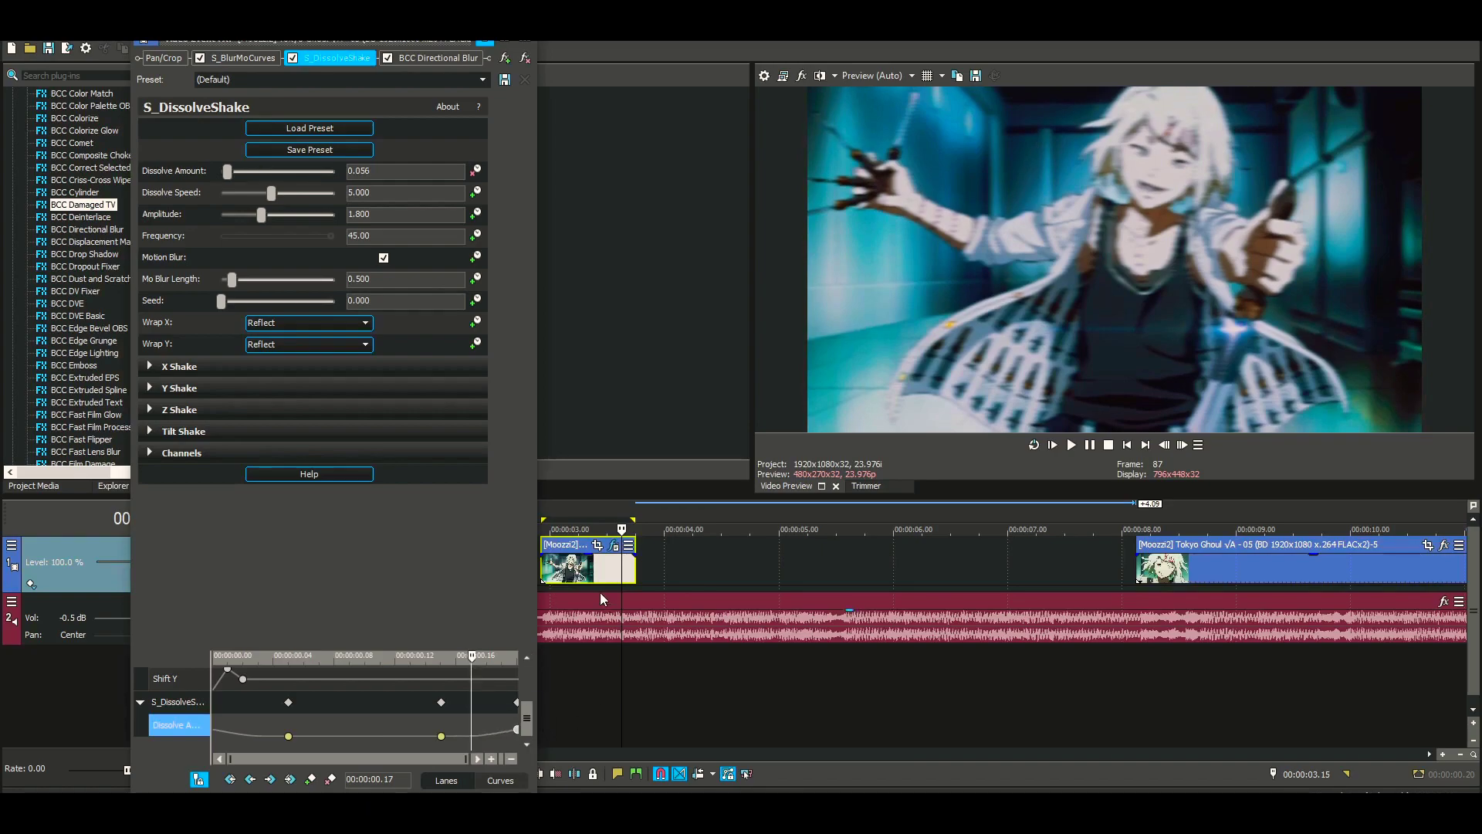
Step: Play the clip back to review the dissolve ramp and shake
{"action": "key", "text": "space"}
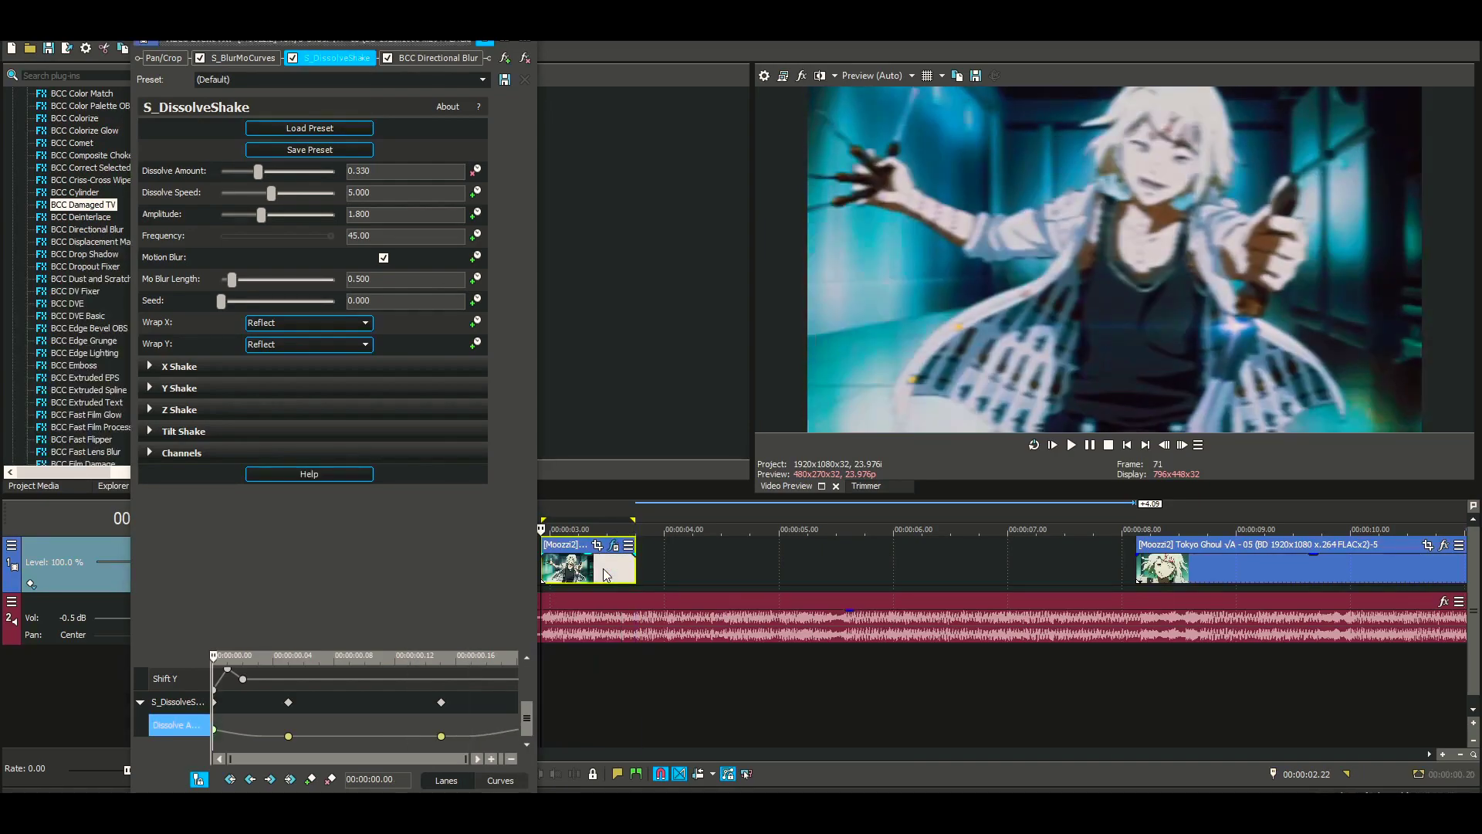
{"action": "double_click", "coordinate": [605, 574]}
{"action": "key", "text": "space"}
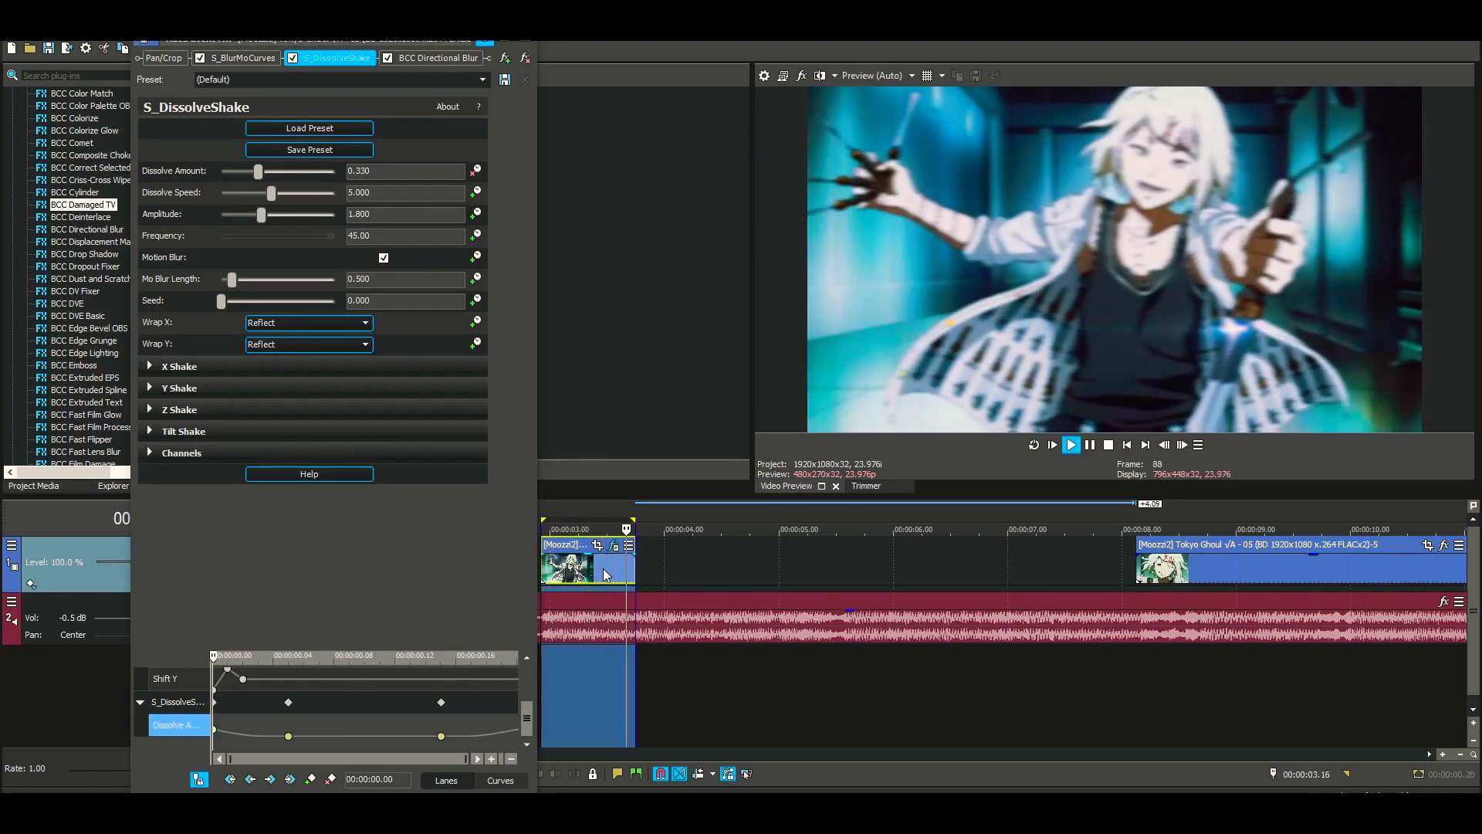
{"action": "key", "text": "space"}
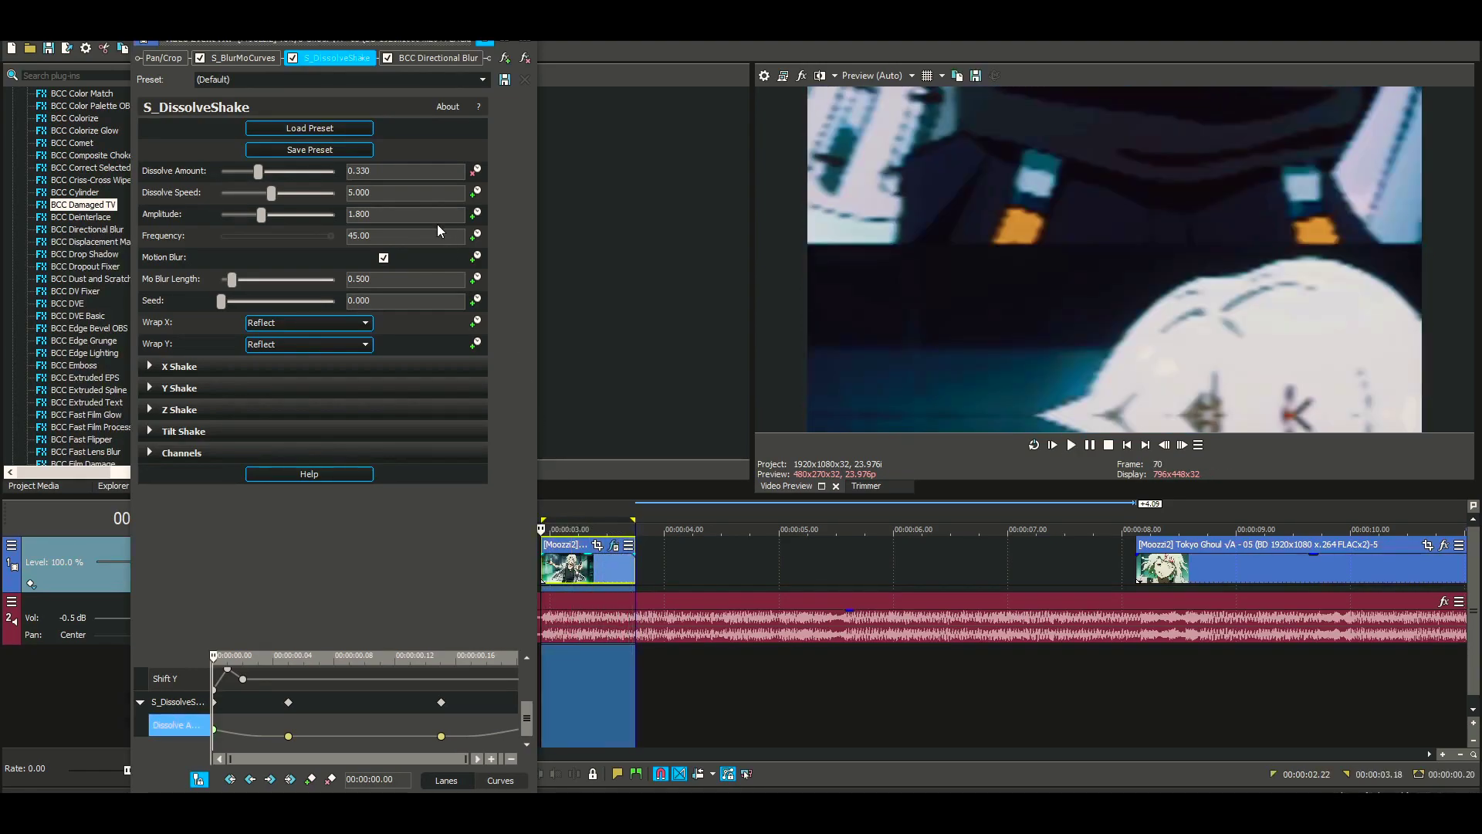
Step: Change BCC Directional Blur's Angle from 90 to 180
{"action": "left_click", "coordinate": [419, 57]}
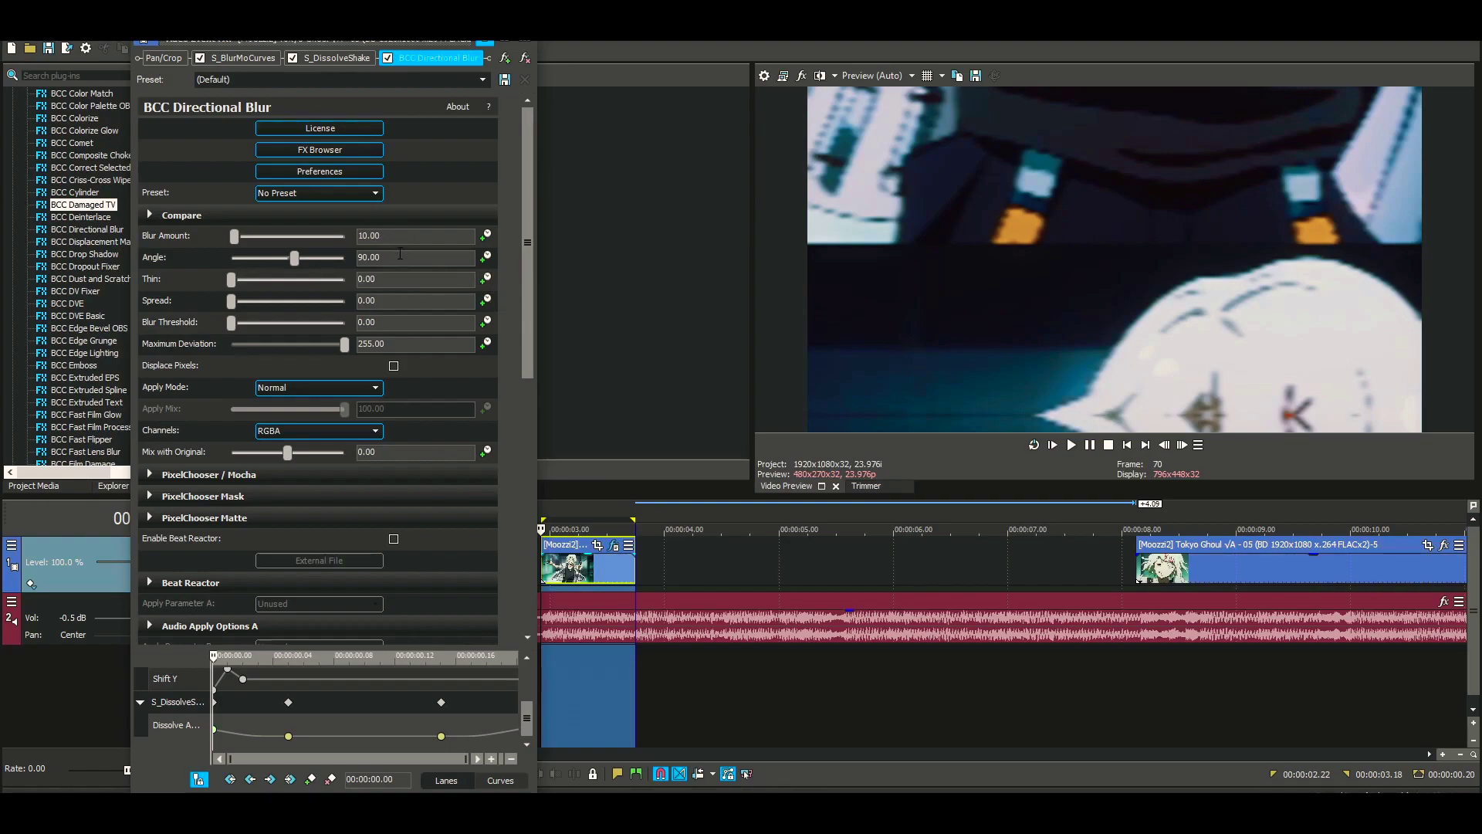
{"action": "left_click", "coordinate": [400, 256]}
{"action": "type", "text": "180"}
{"action": "key", "text": "Return"}
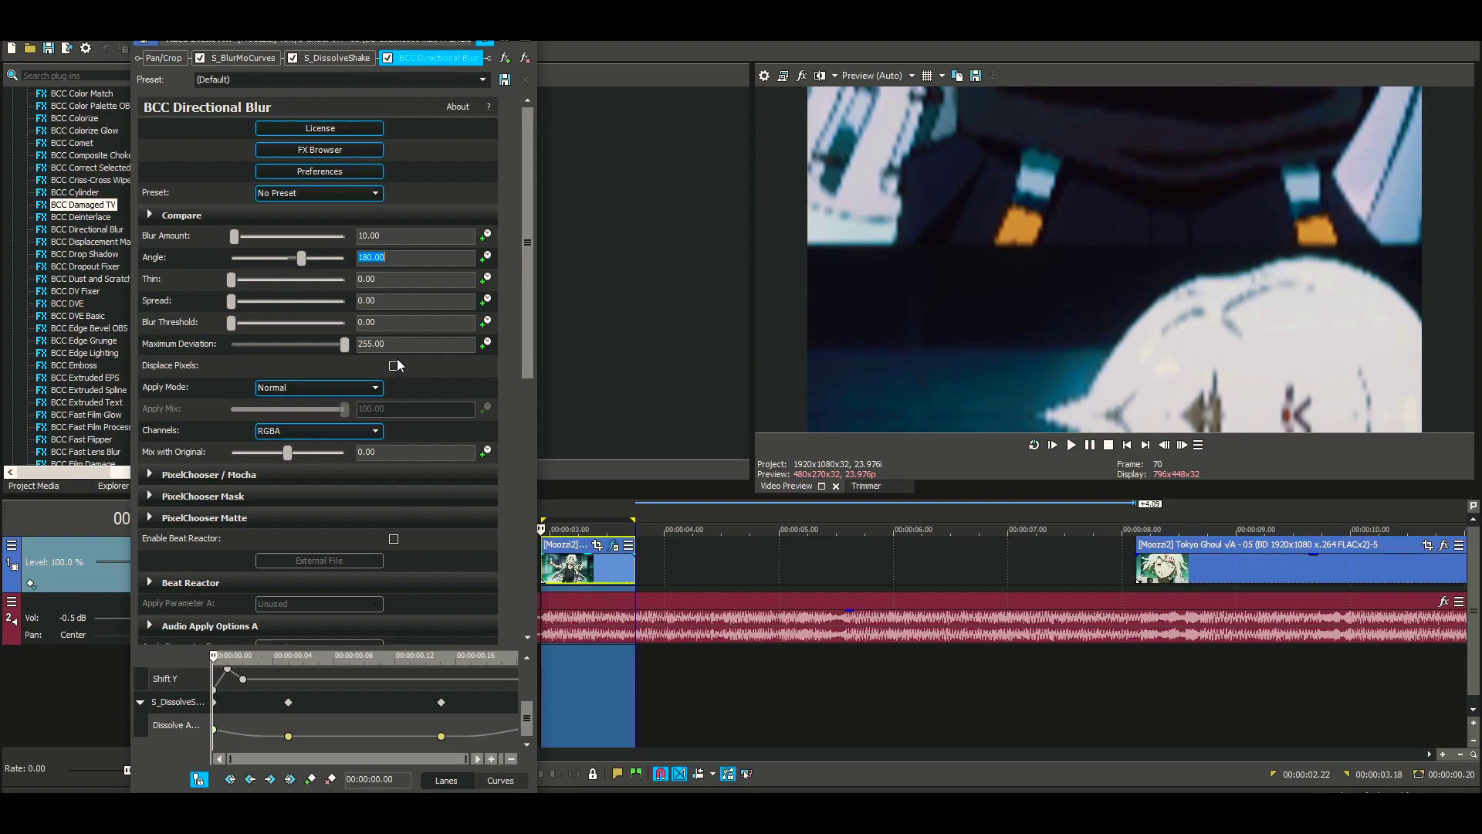
Step: Animate Blur Amount, starting at 105 at the clip start
{"action": "left_click", "coordinate": [486, 235]}
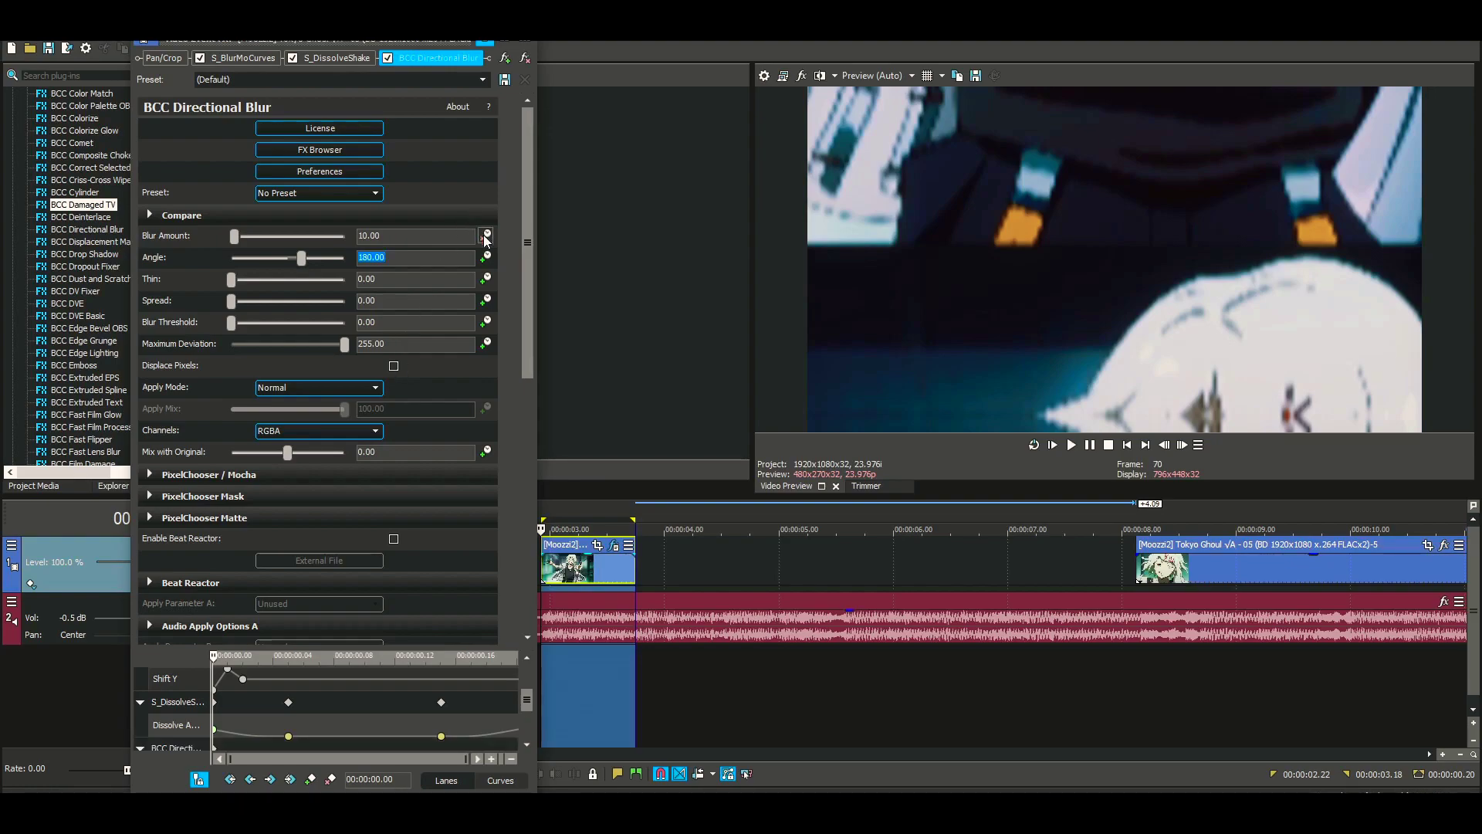
{"action": "left_click_drag", "start_coordinate": [528, 699], "coordinate": [536, 776]}
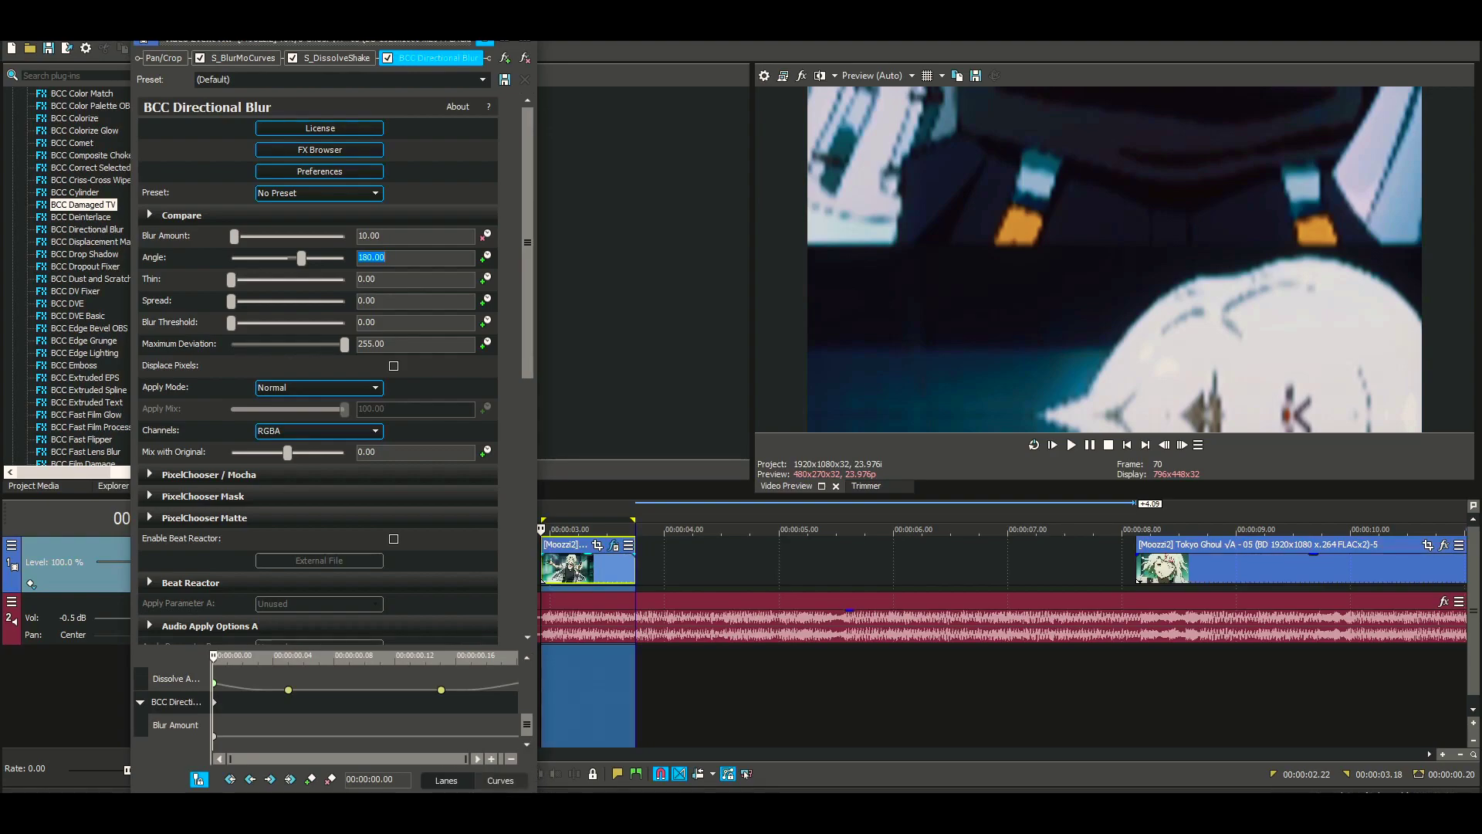
{"action": "left_click", "coordinate": [205, 725]}
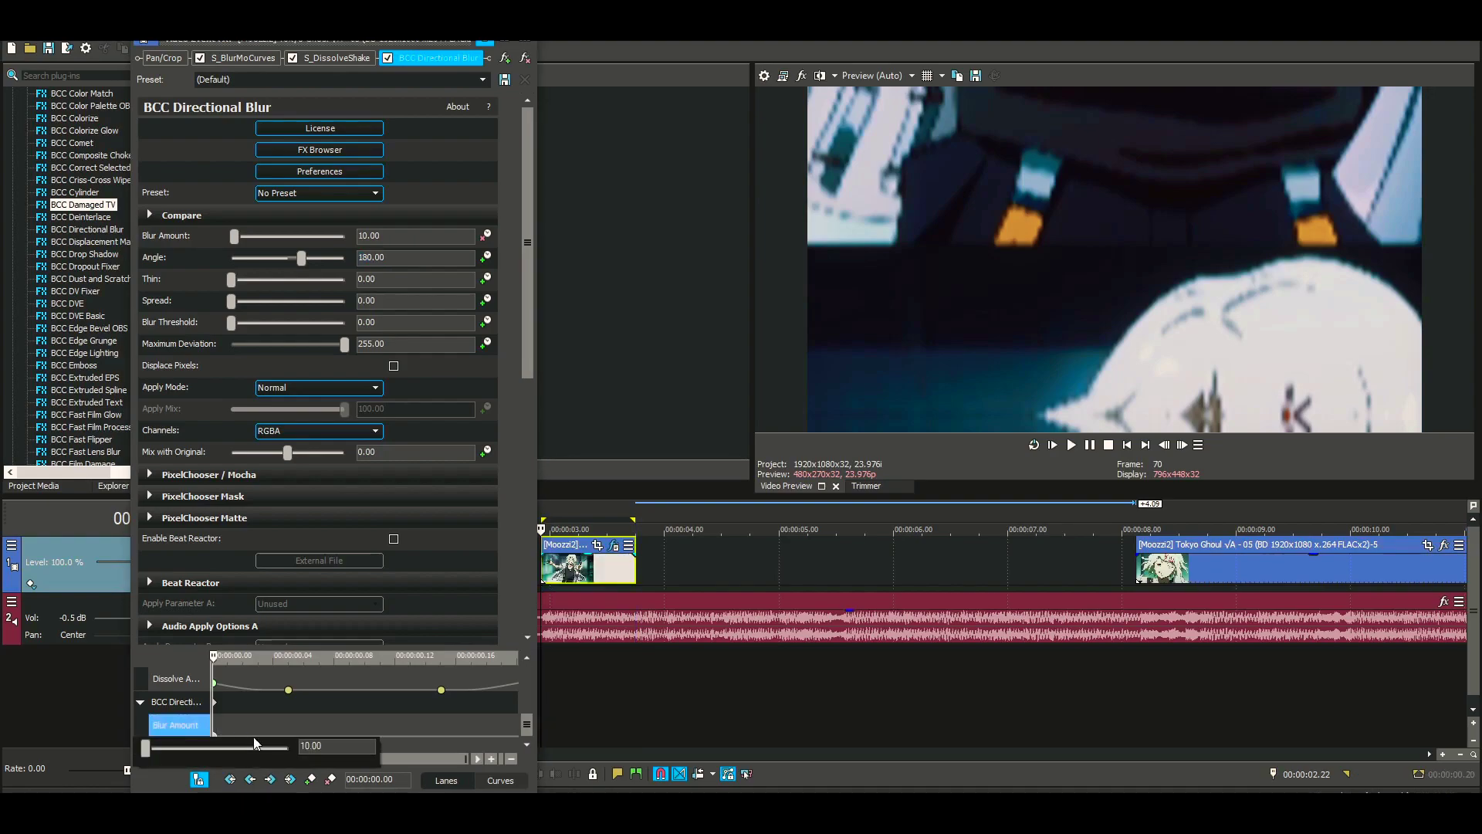
{"action": "key", "text": "BackSpace"}
{"action": "type", "text": "105"}
{"action": "key", "text": "Return"}
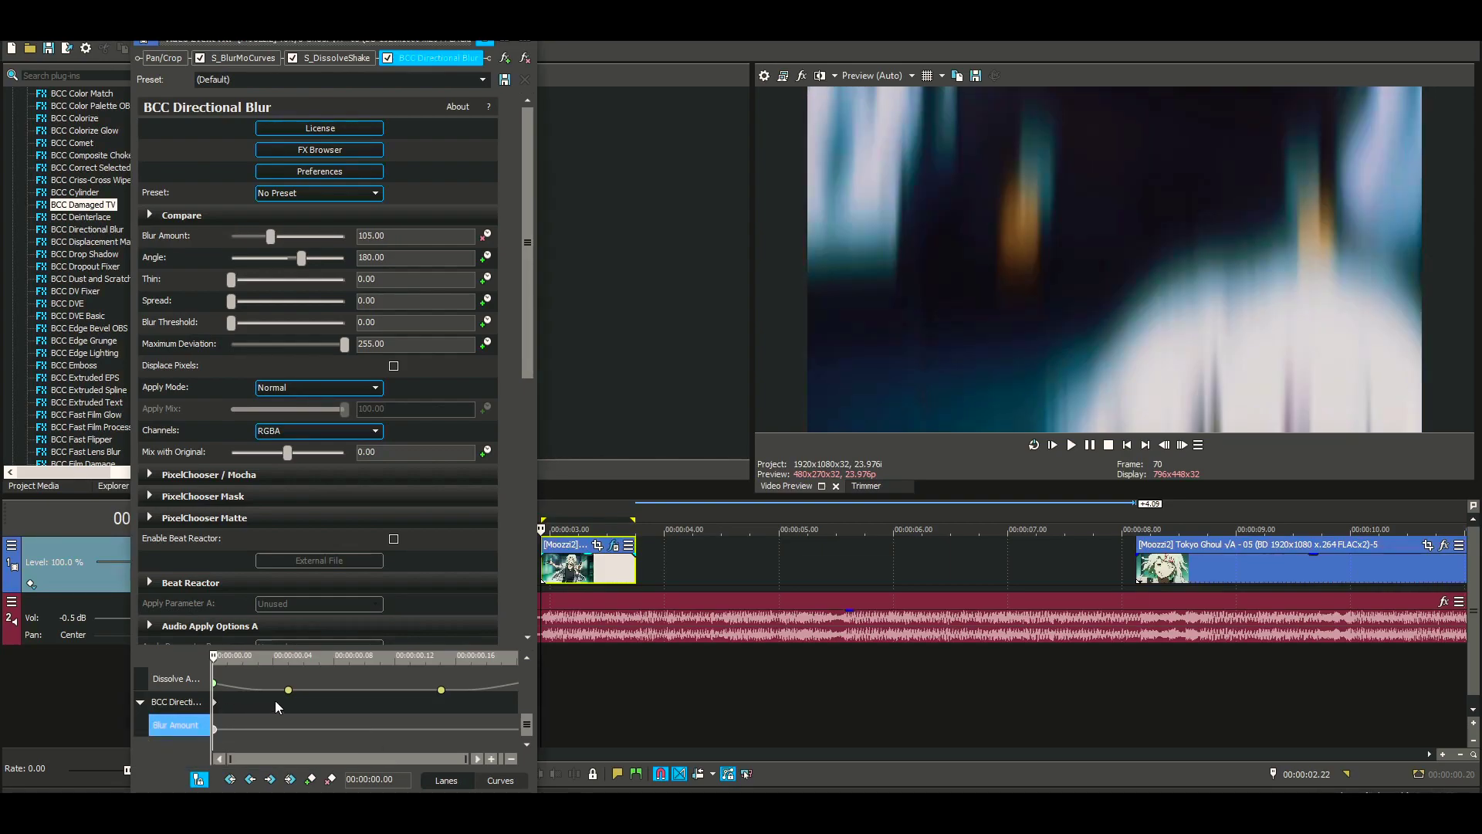
Step: Add a Blur Amount keyframe of 0 two frames later; give the first keyframe Fast Fade
{"action": "left_click", "coordinate": [1183, 447]}
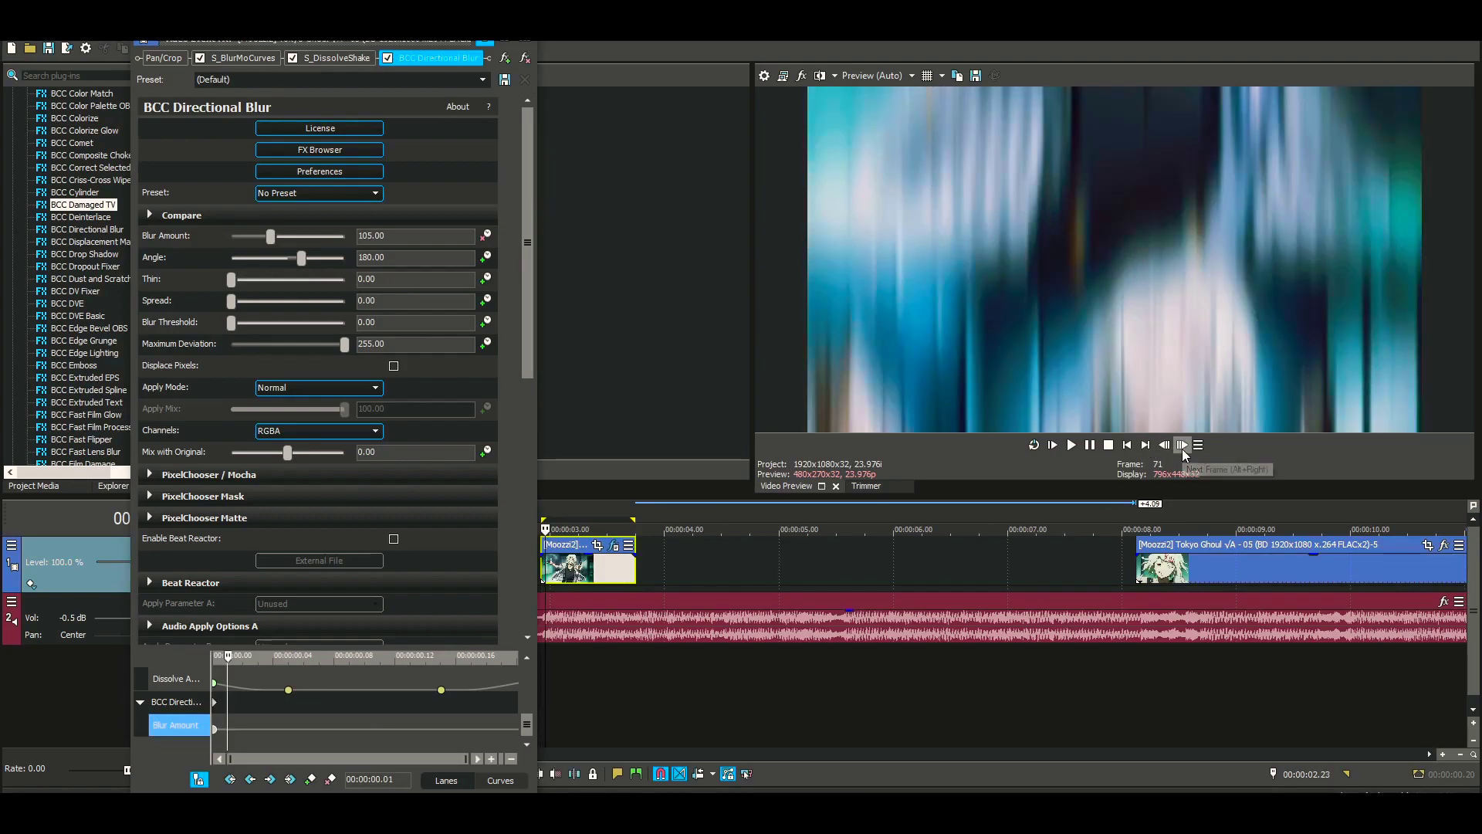
{"action": "left_click", "coordinate": [1183, 447]}
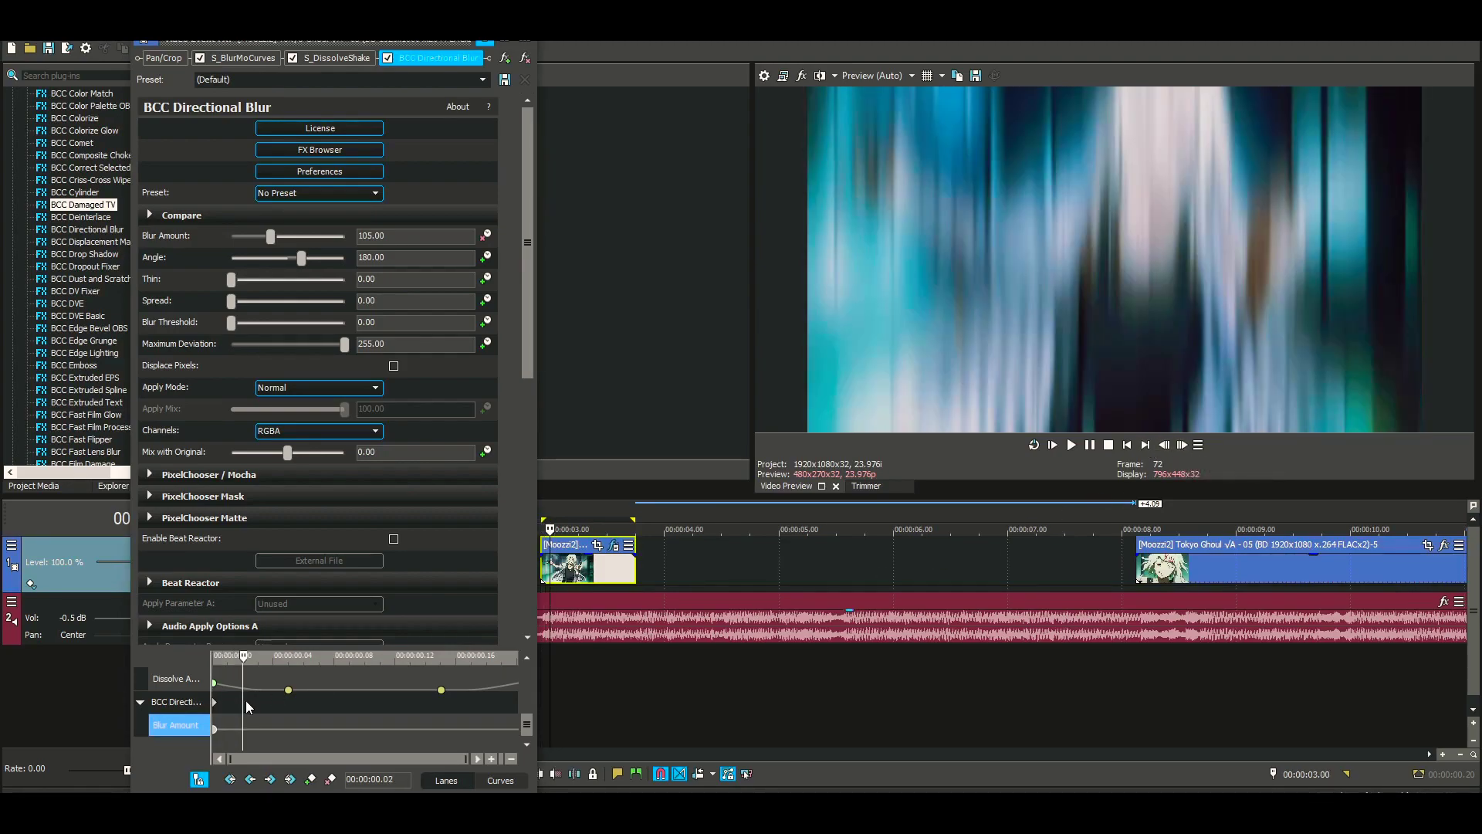
{"action": "double_click", "coordinate": [243, 729]}
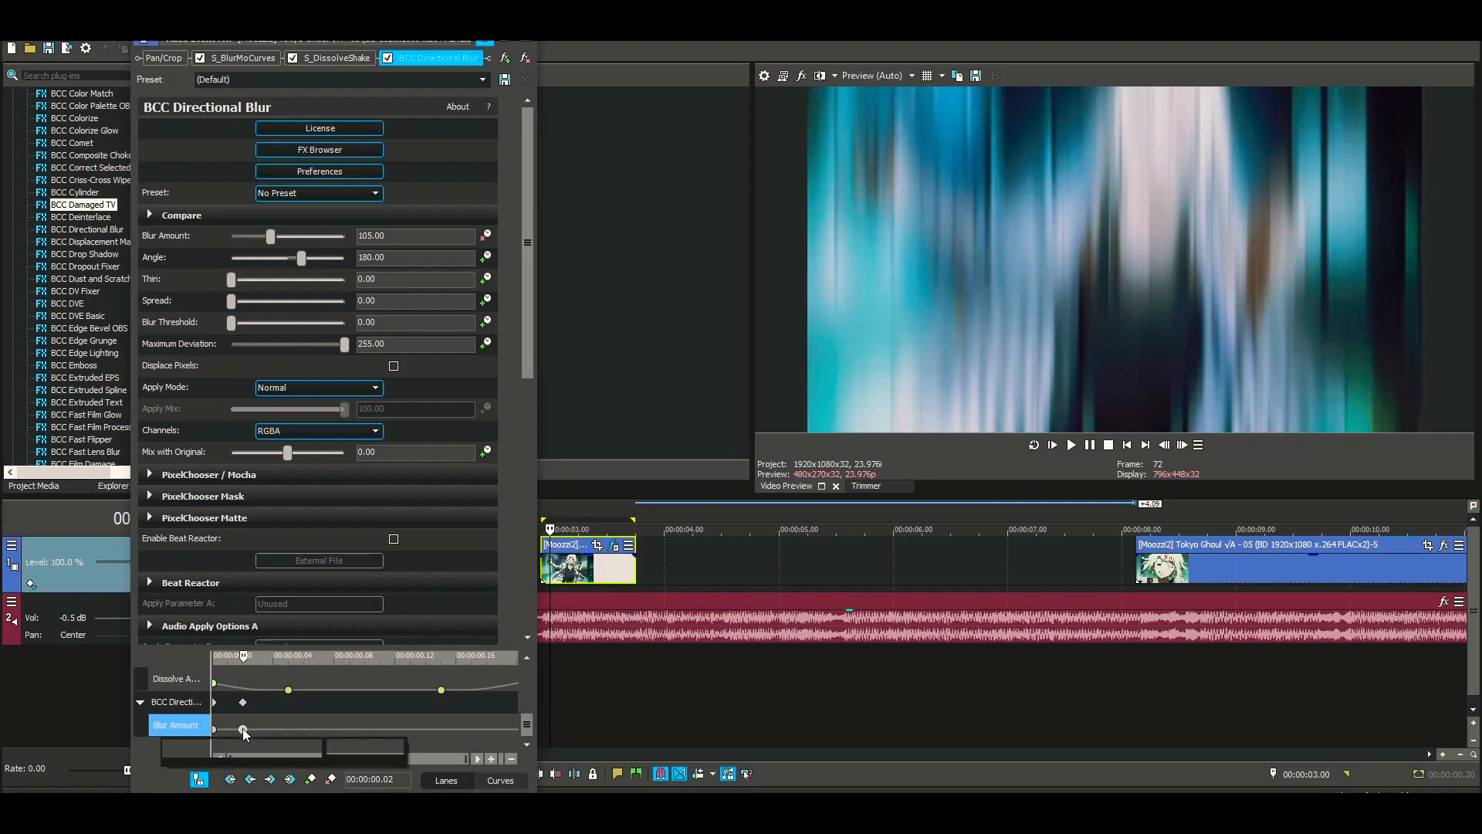
{"action": "left_click_drag", "start_coordinate": [219, 748], "coordinate": [170, 748]}
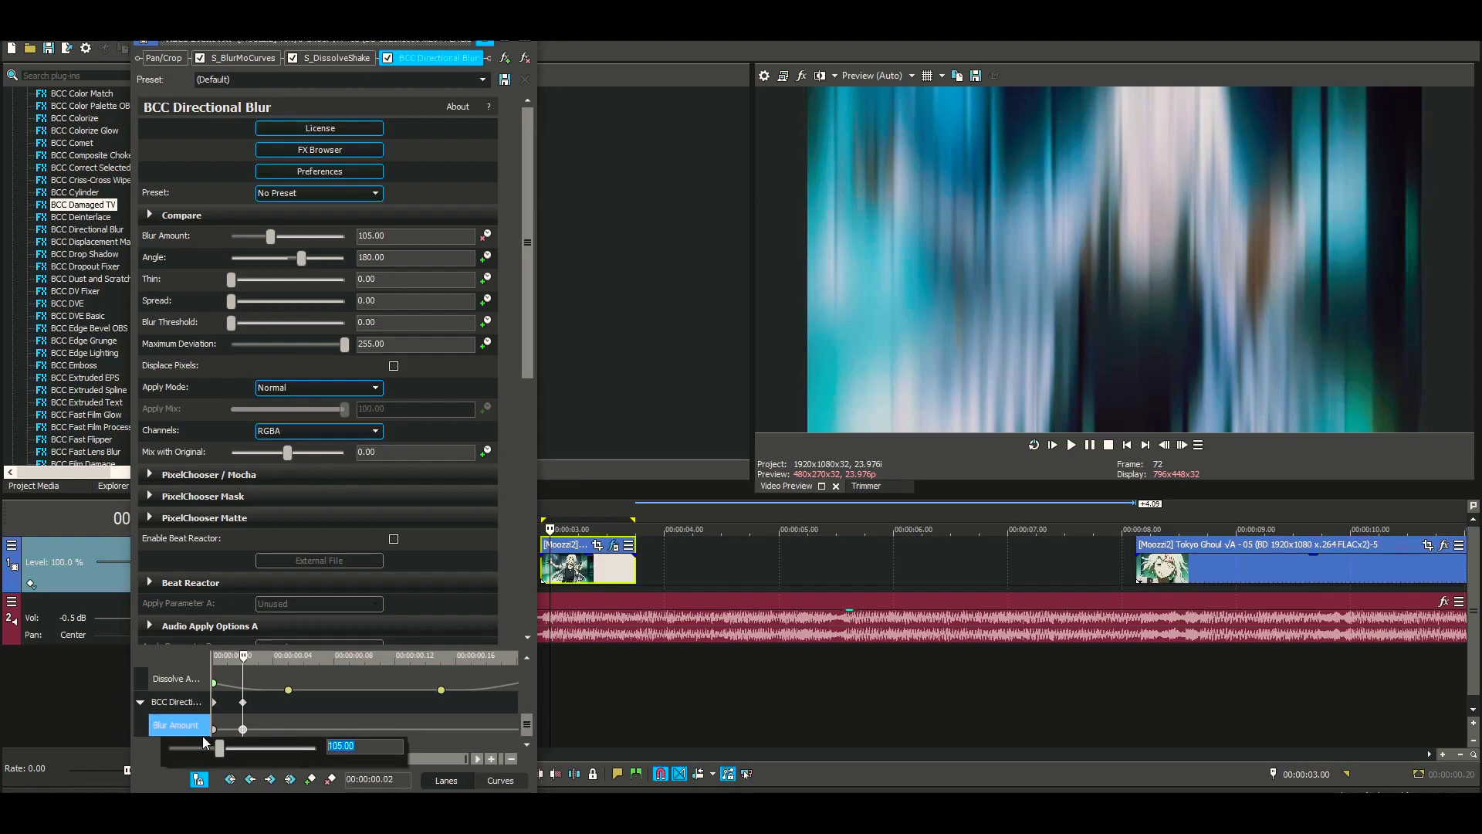
{"action": "left_click", "coordinate": [202, 732]}
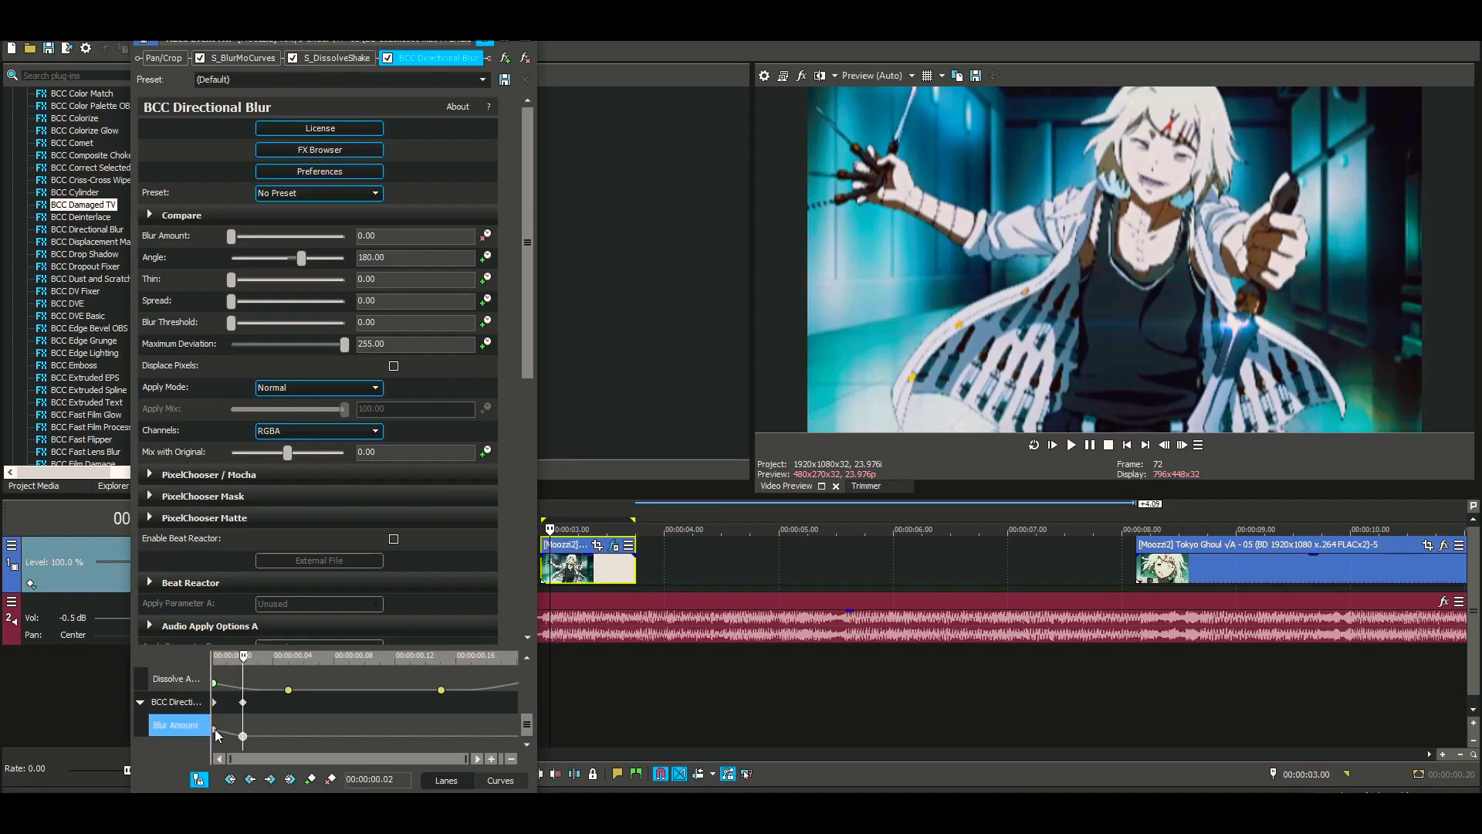
{"action": "right_click", "coordinate": [214, 728]}
{"action": "left_click", "coordinate": [283, 632]}
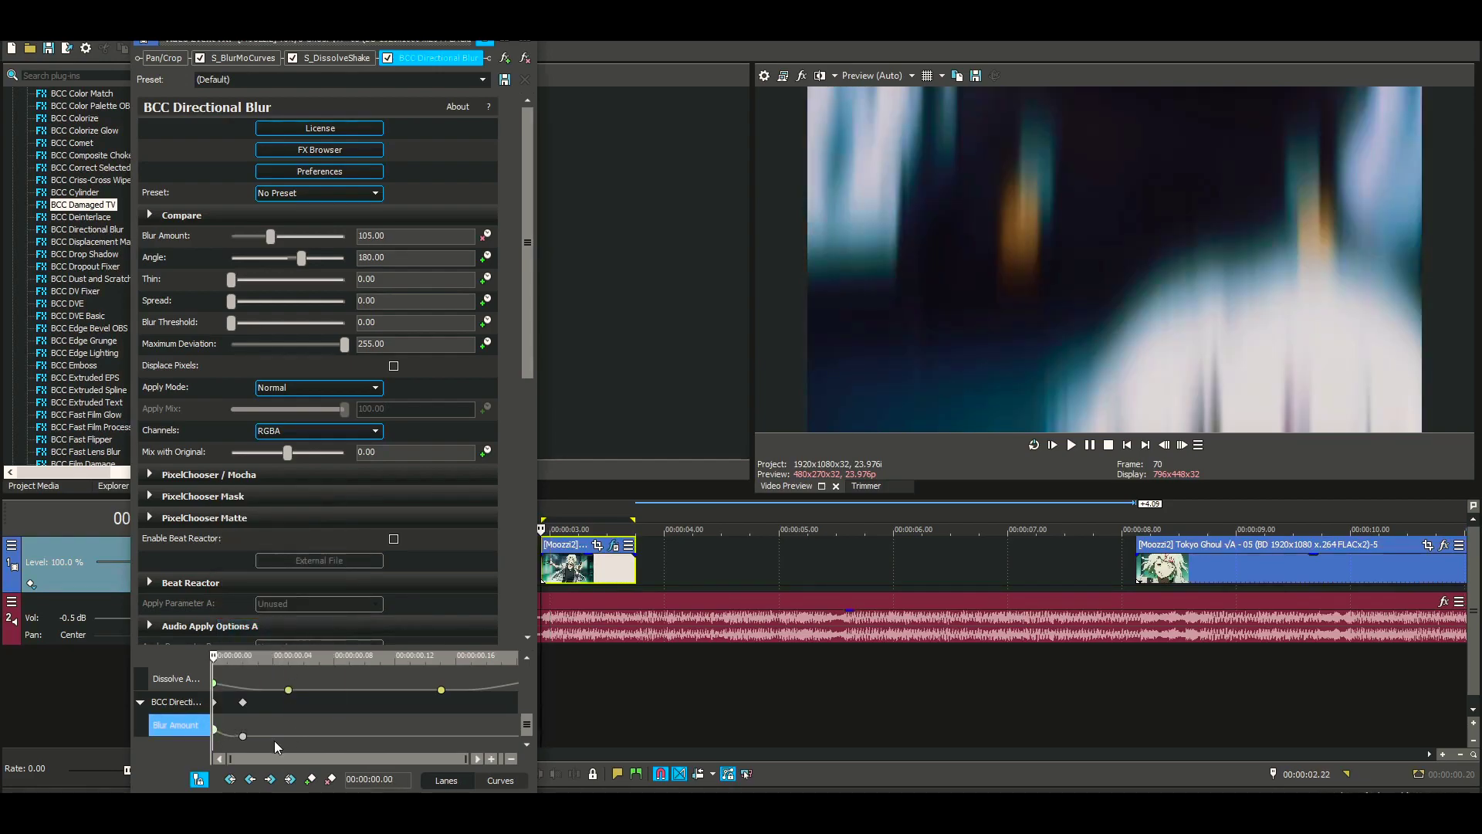
{"action": "left_click", "coordinate": [317, 725]}
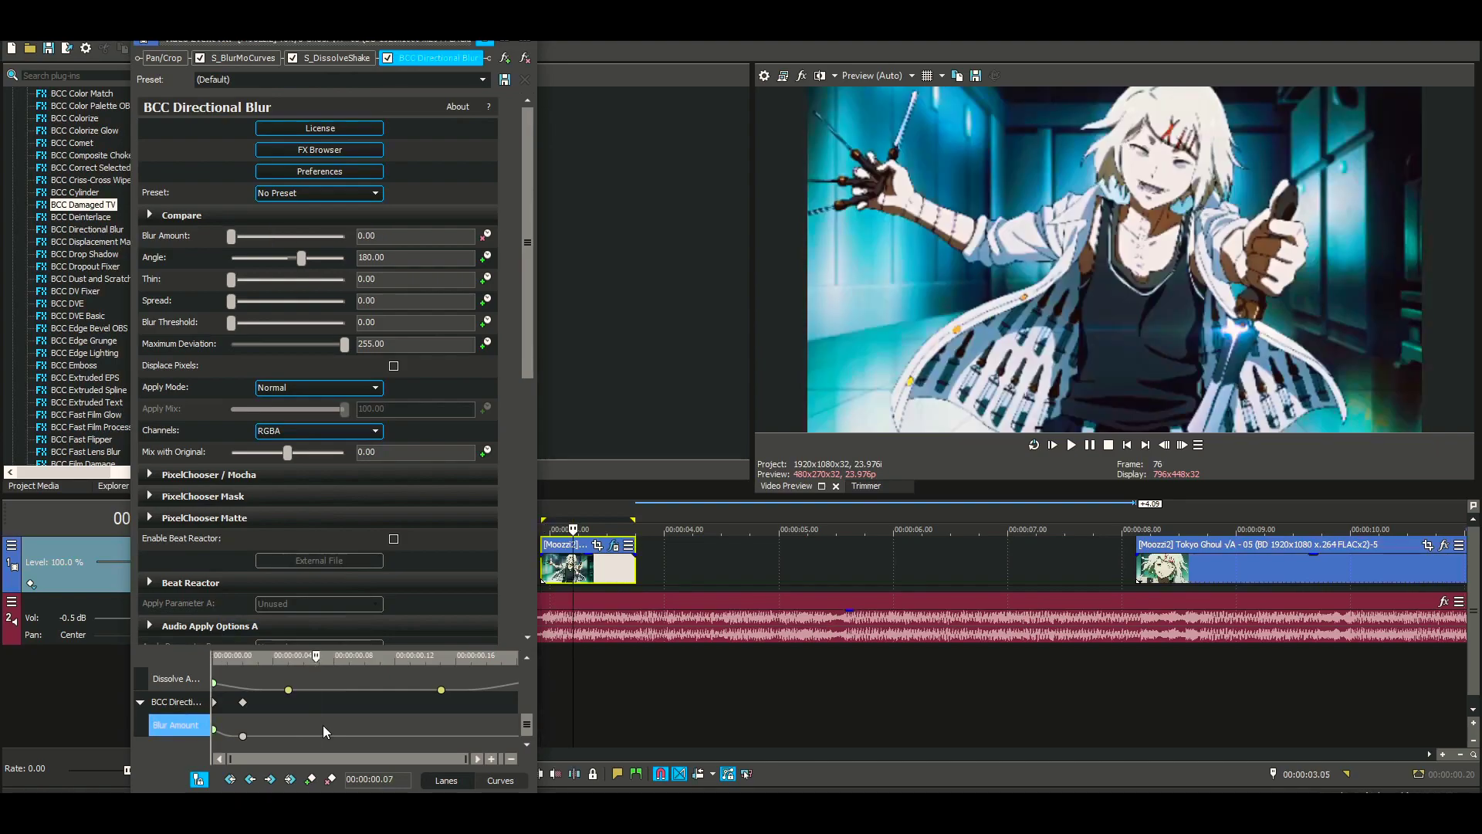
Step: Add a Slow Fade Blur Amount keyframe holding 0 at 00:00:00.17
{"action": "double_click", "coordinate": [478, 733]}
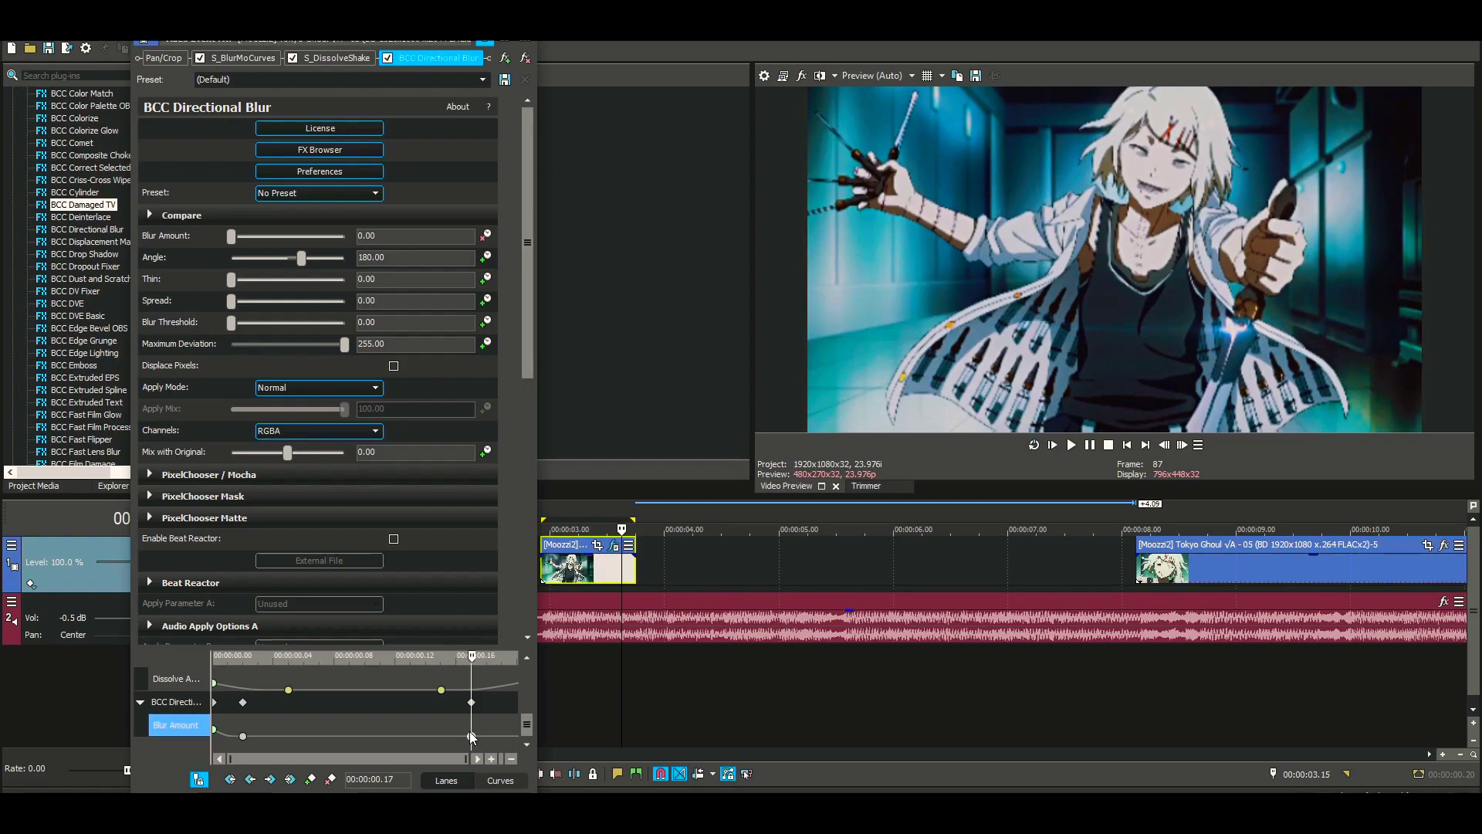
{"action": "right_click", "coordinate": [471, 734]}
{"action": "left_click", "coordinate": [511, 649]}
{"action": "double_click", "coordinate": [472, 735]}
Step: Add a Blur Amount keyframe of 102 at 00:00:00.19
{"action": "left_click", "coordinate": [503, 733]}
{"action": "double_click", "coordinate": [503, 735]}
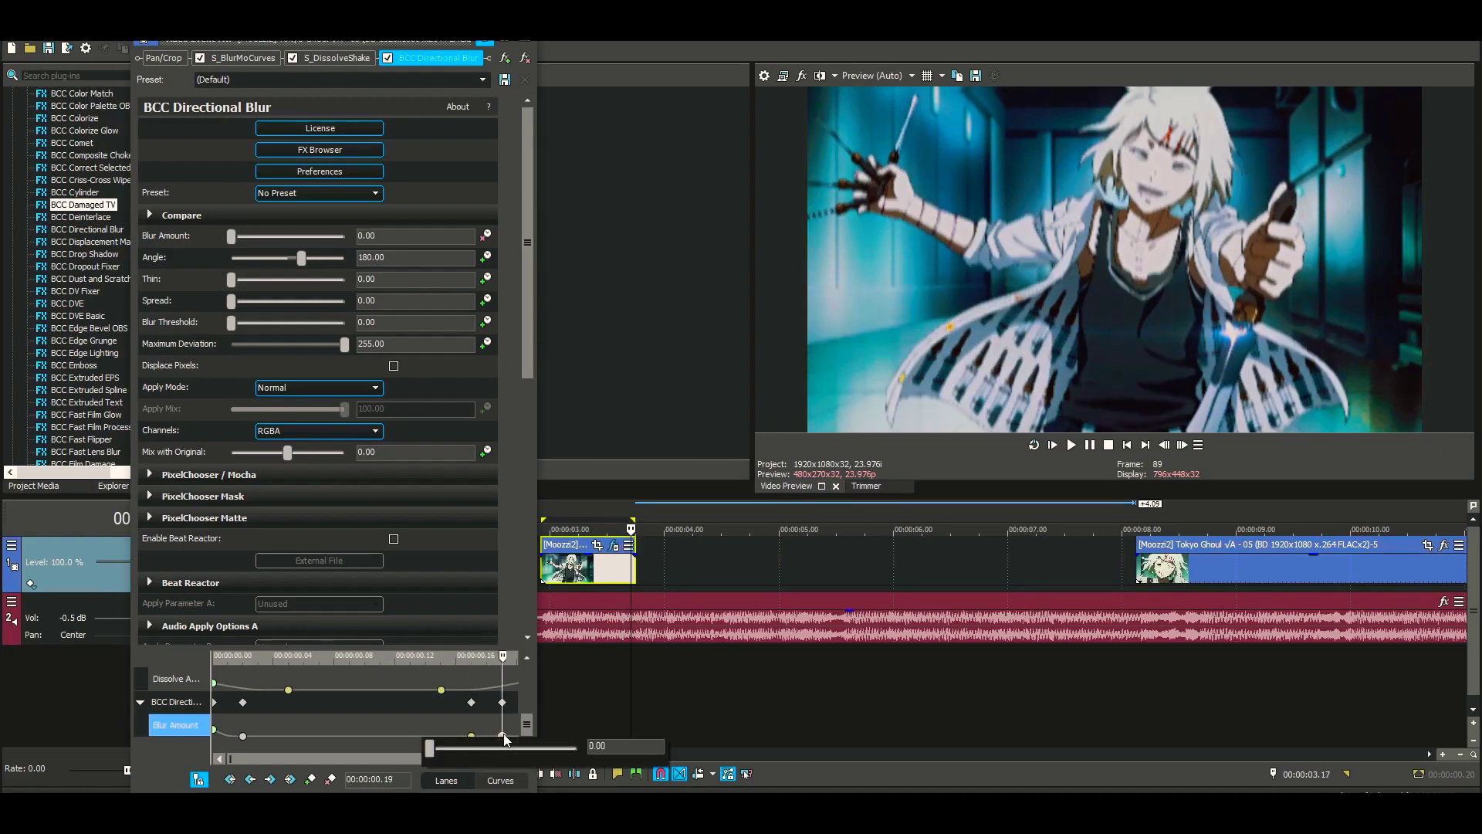
{"action": "key", "text": "Tab"}
{"action": "key", "text": "BackSpace"}
{"action": "type", "text": "102"}
{"action": "key", "text": "Return"}
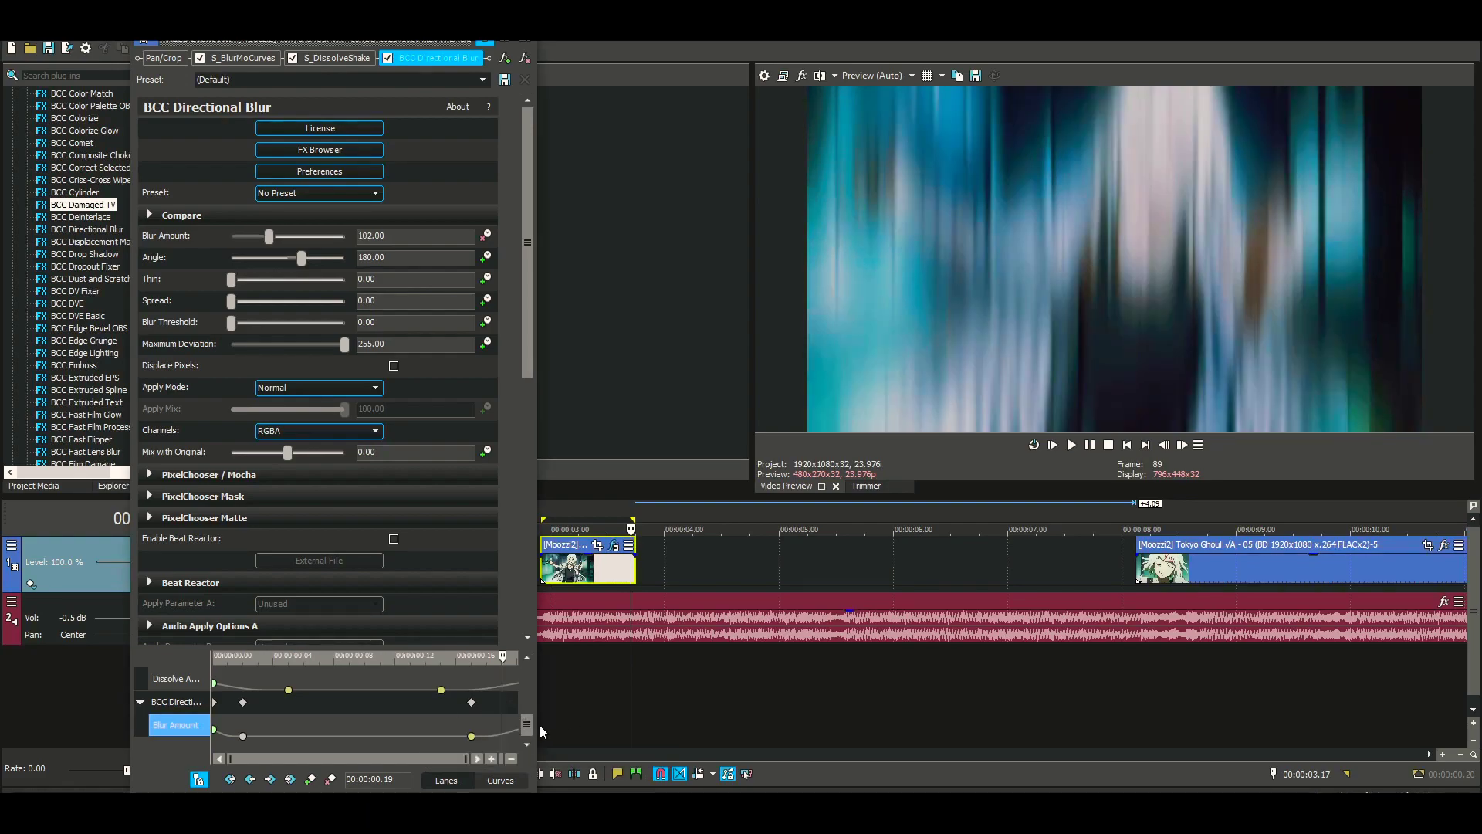
Step: Loop the first clip and play back its blur-in and blur-out to review them
{"action": "double_click", "coordinate": [592, 571]}
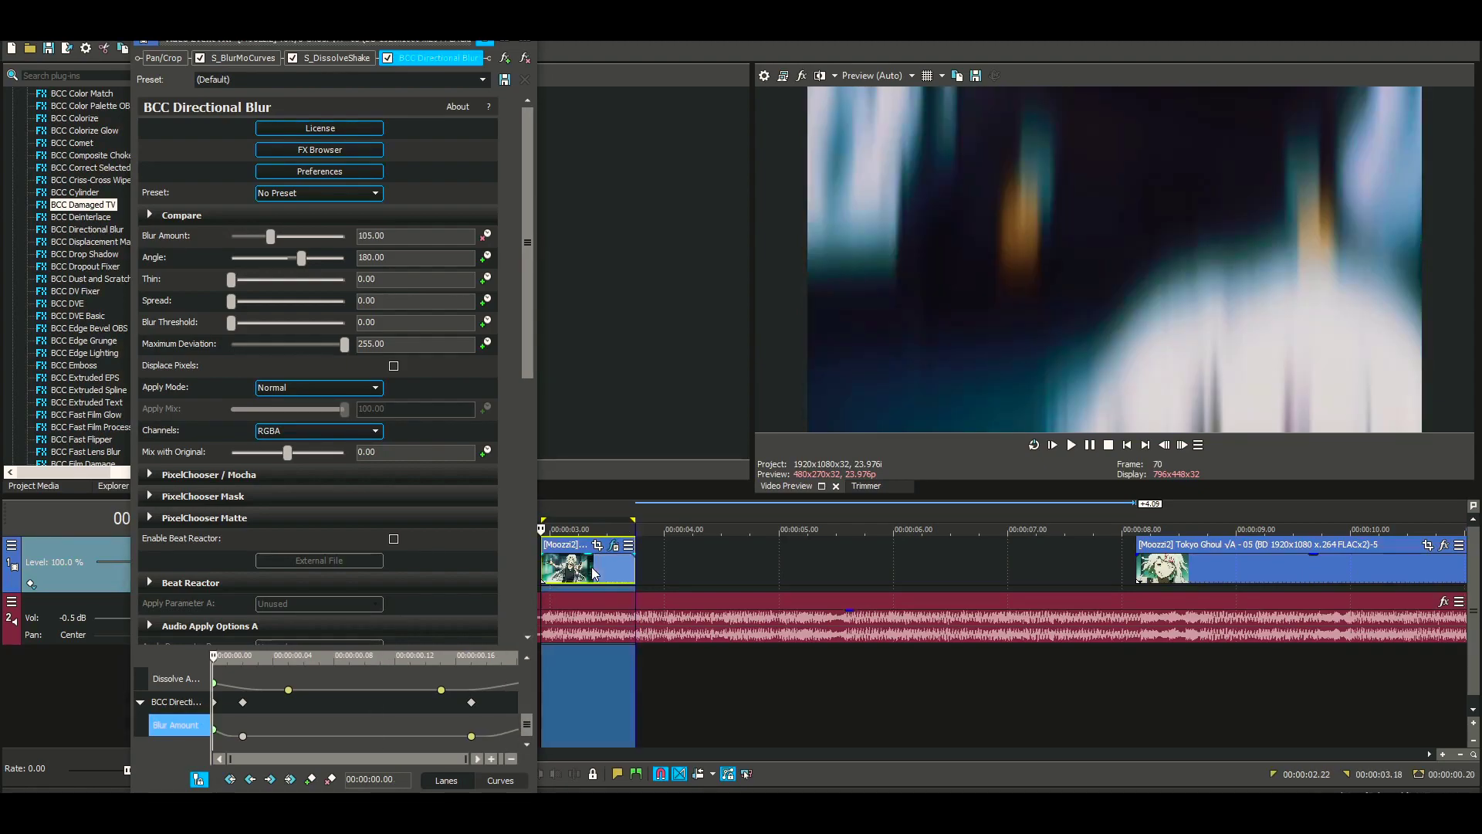
{"action": "left_click", "coordinate": [593, 571]}
{"action": "double_click", "coordinate": [590, 569]}
{"action": "key", "text": "space"}
{"action": "key", "text": "space"}
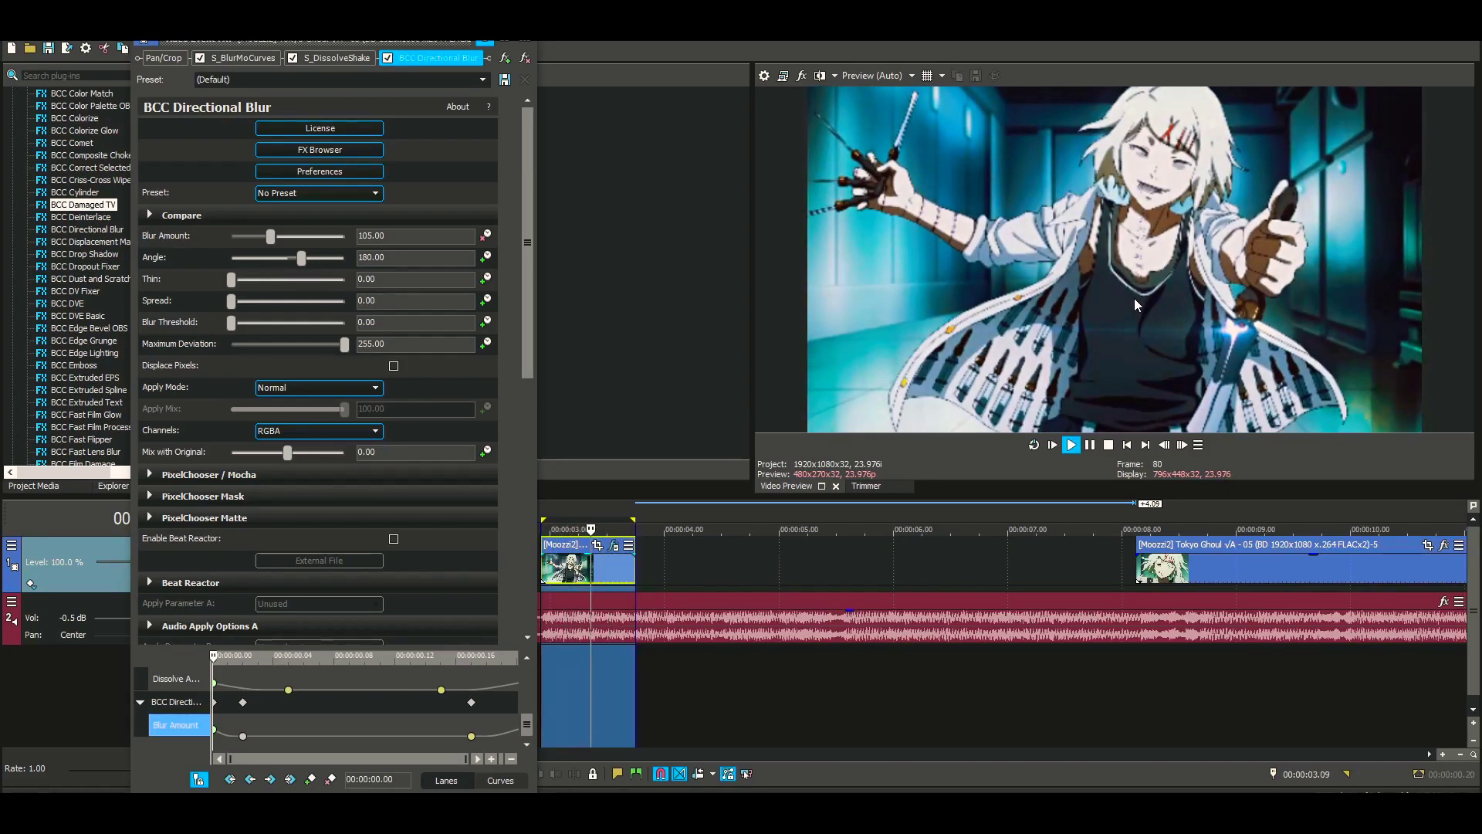
{"action": "key", "text": "space"}
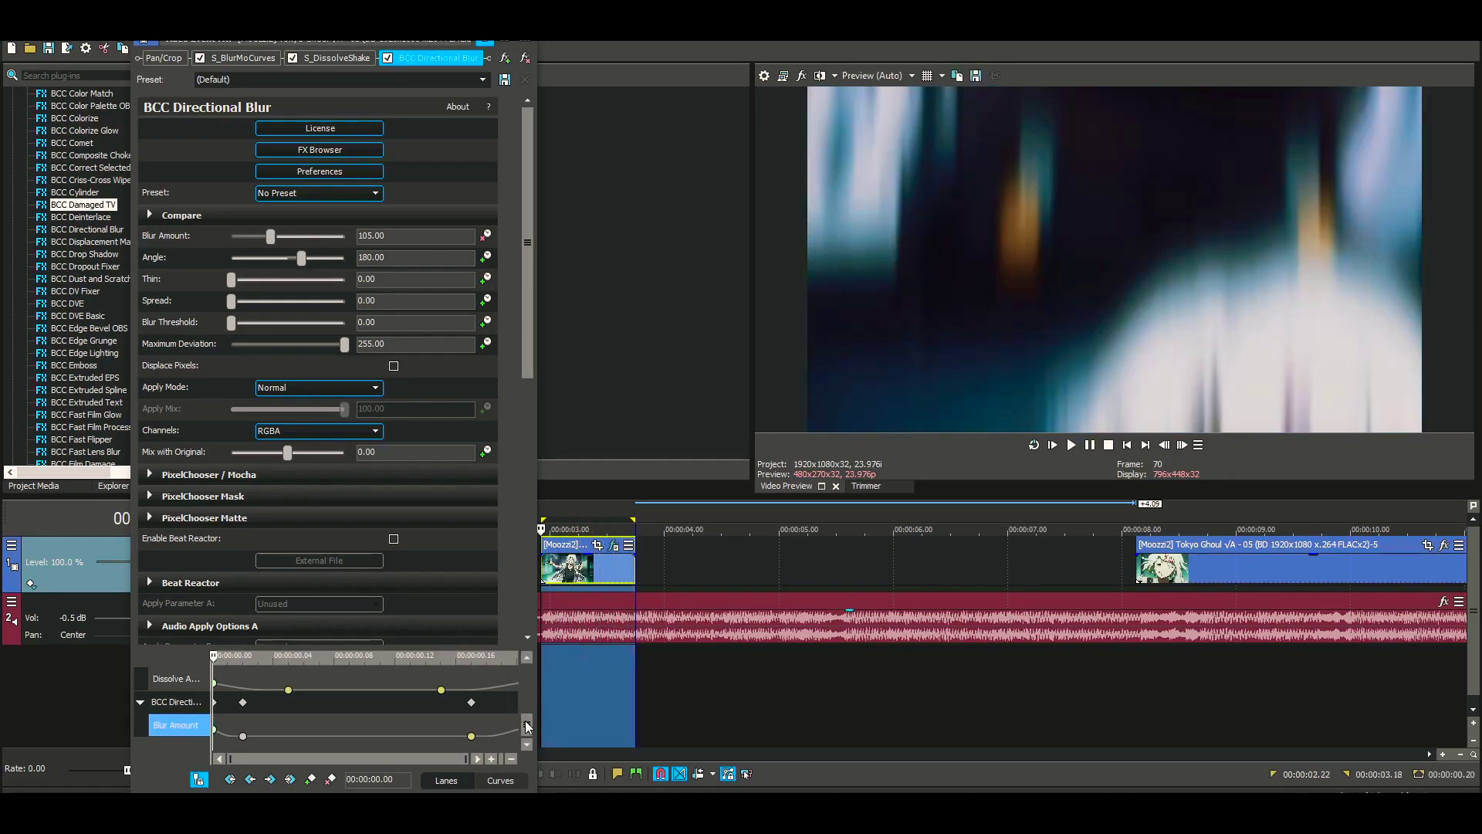
{"action": "left_click_drag", "start_coordinate": [525, 720], "coordinate": [530, 678]}
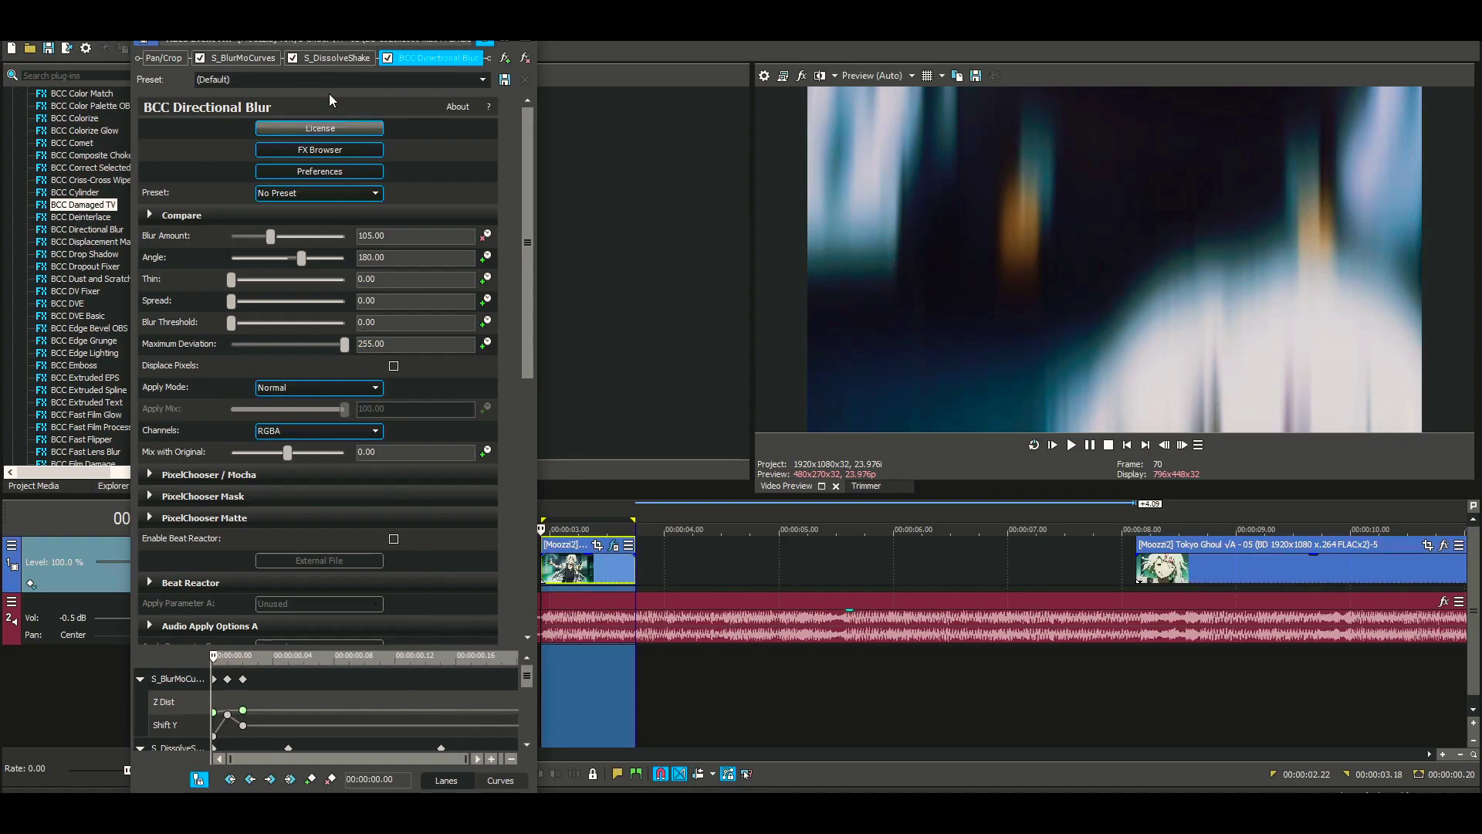
Step: Review the S_DissolveShake and S_BlurMoCurves settings, then close the Video Event FX window
{"action": "left_click", "coordinate": [344, 56]}
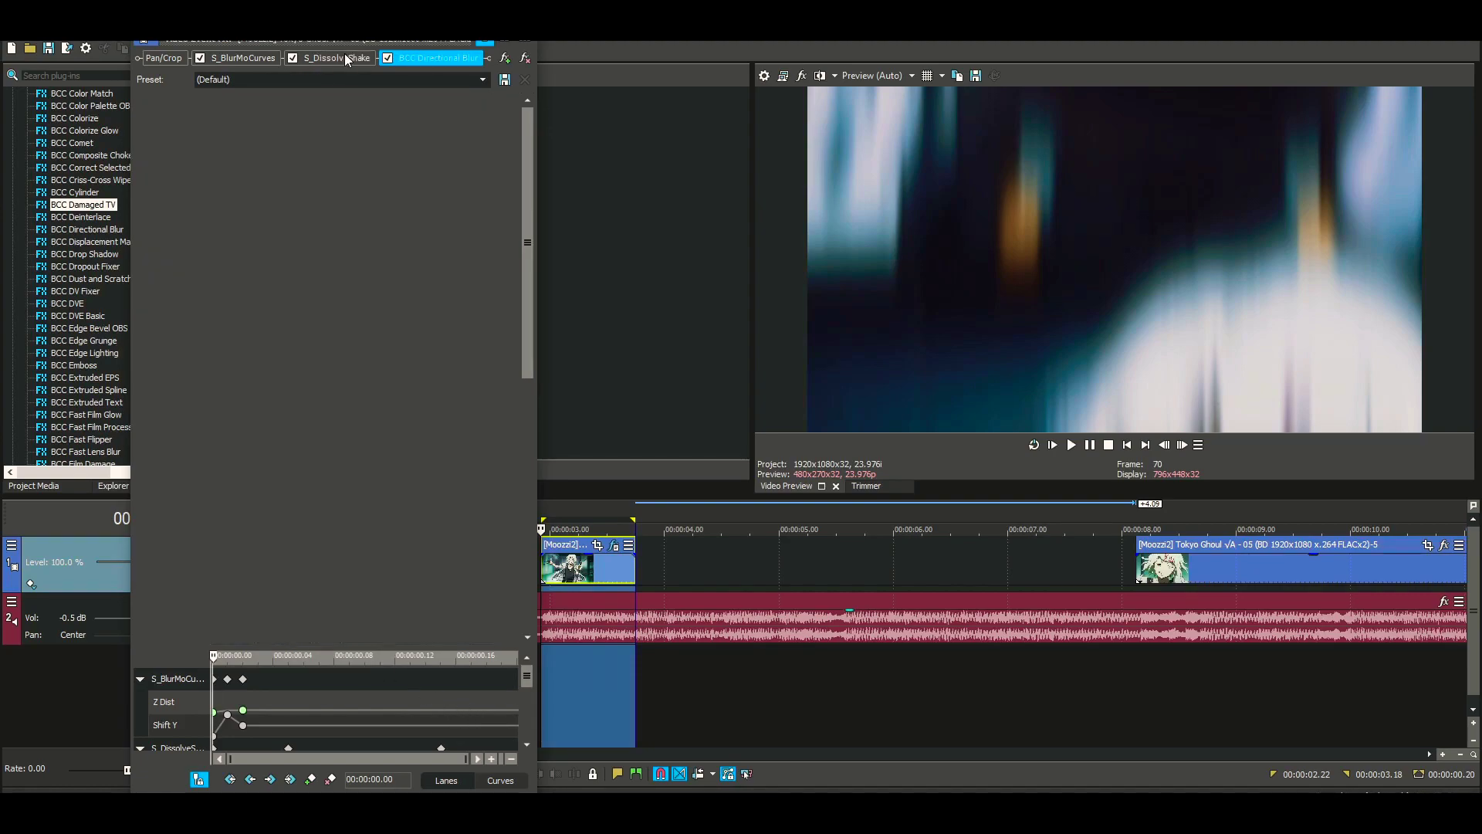
{"action": "left_click", "coordinate": [262, 59]}
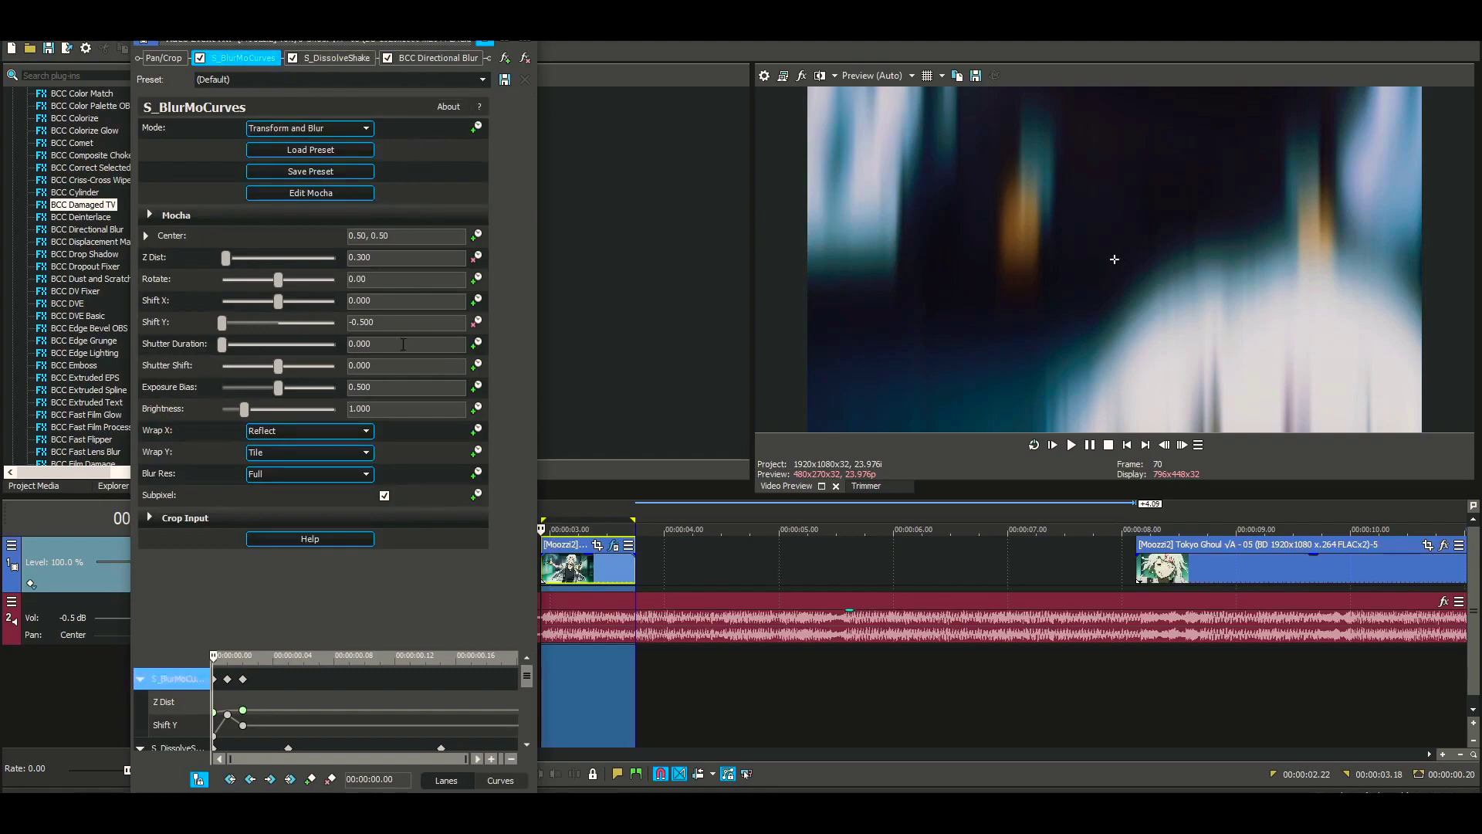
{"action": "left_click", "coordinate": [526, 41]}
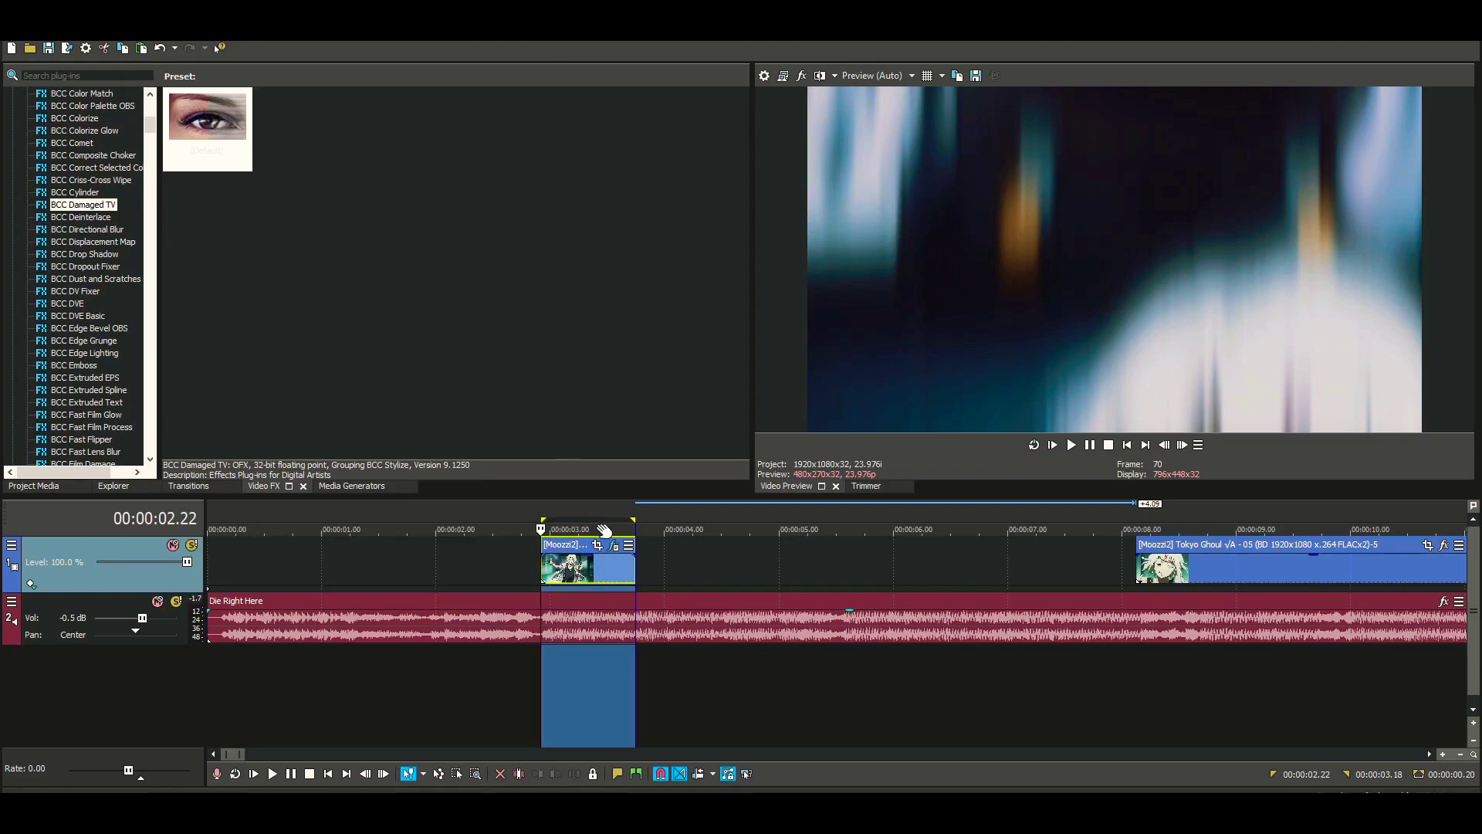
Step: Show the Black and White presets in the Video FX list
{"action": "scroll", "coordinate": [122, 347], "scroll_direction": "up", "scroll_amount": 3}
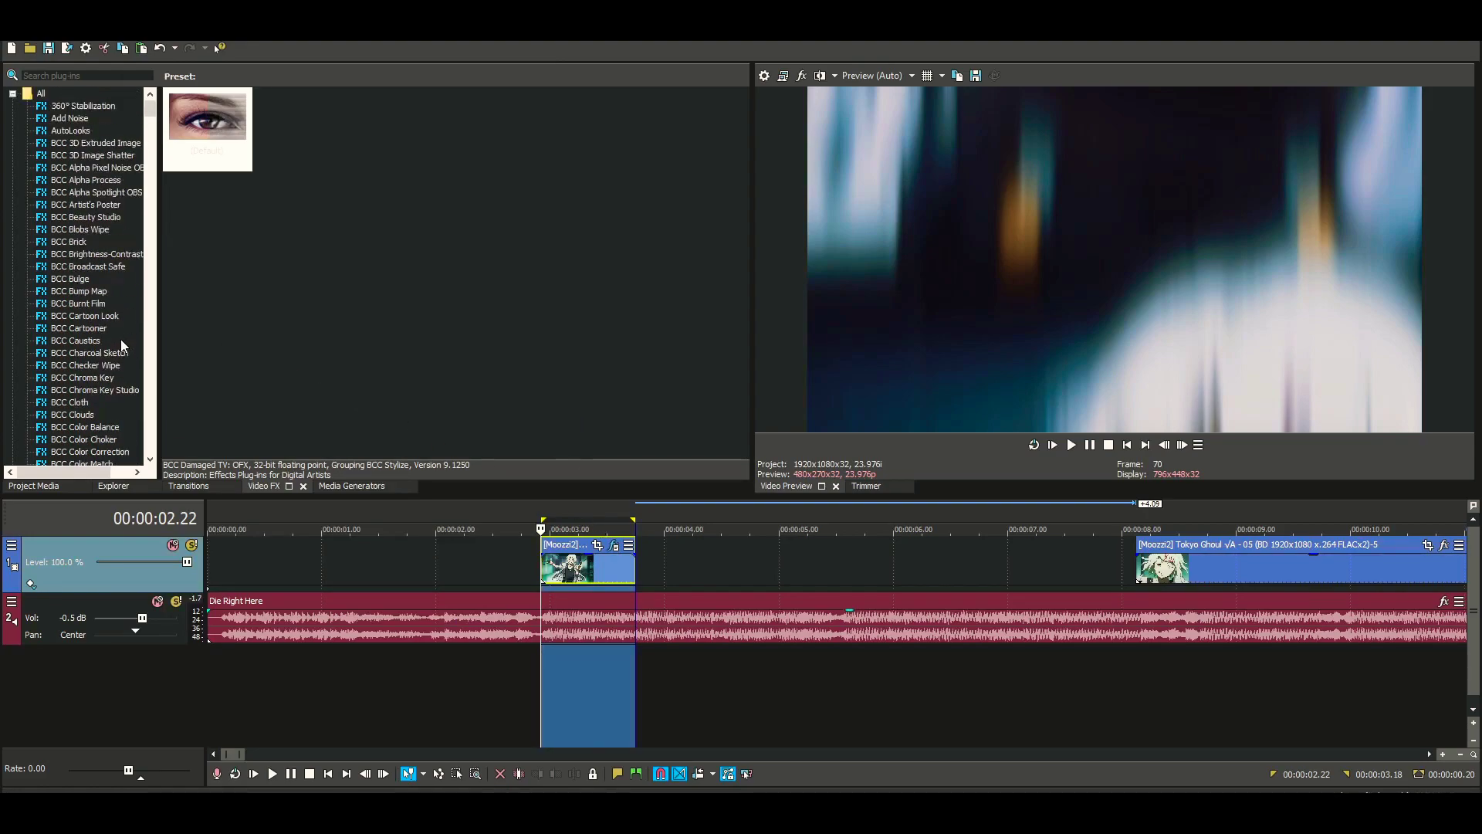
{"action": "scroll", "coordinate": [81, 226], "scroll_direction": "down", "scroll_amount": 14}
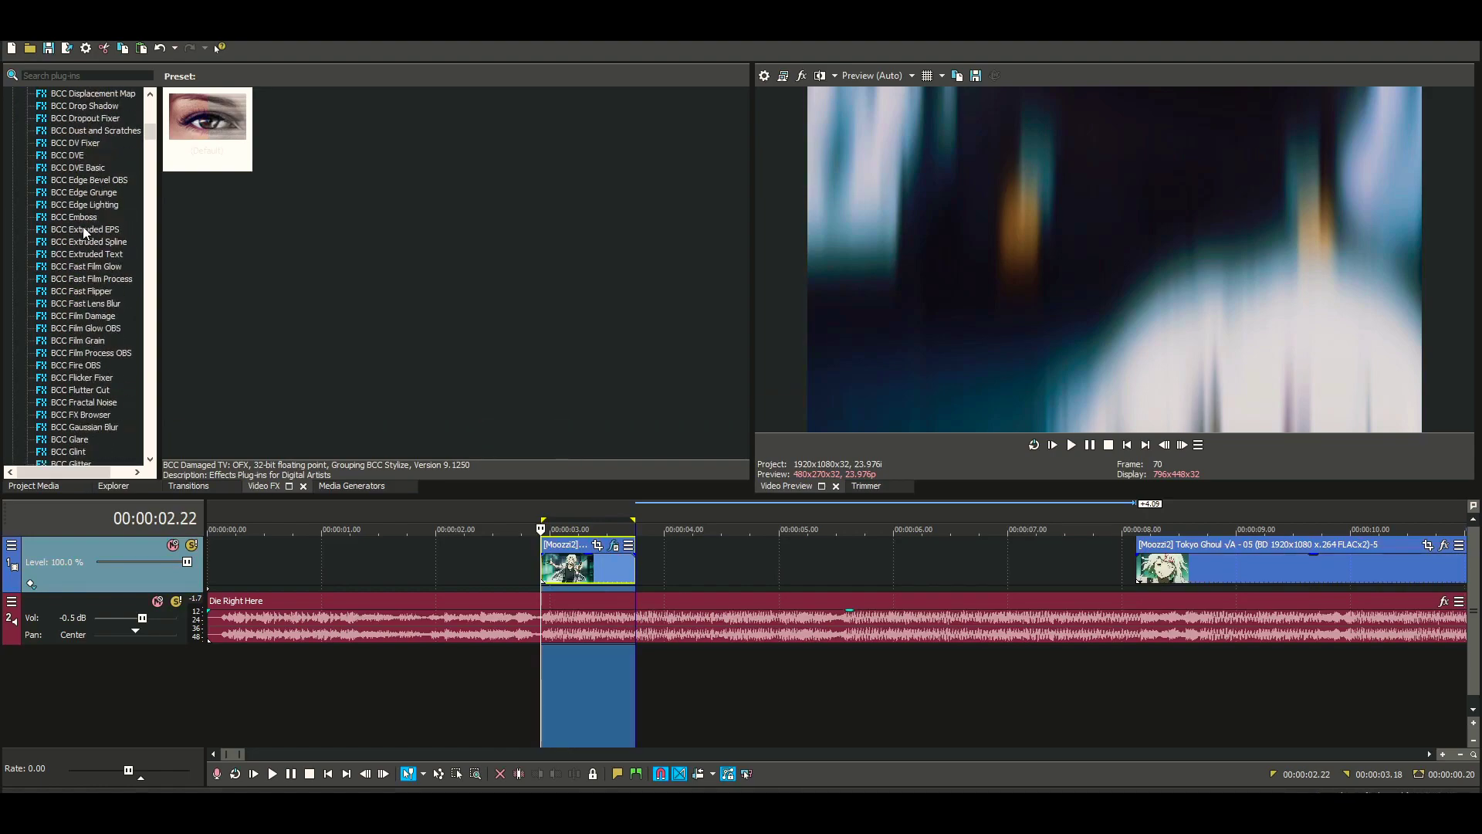
{"action": "scroll", "coordinate": [82, 225], "scroll_direction": "down", "scroll_amount": 20}
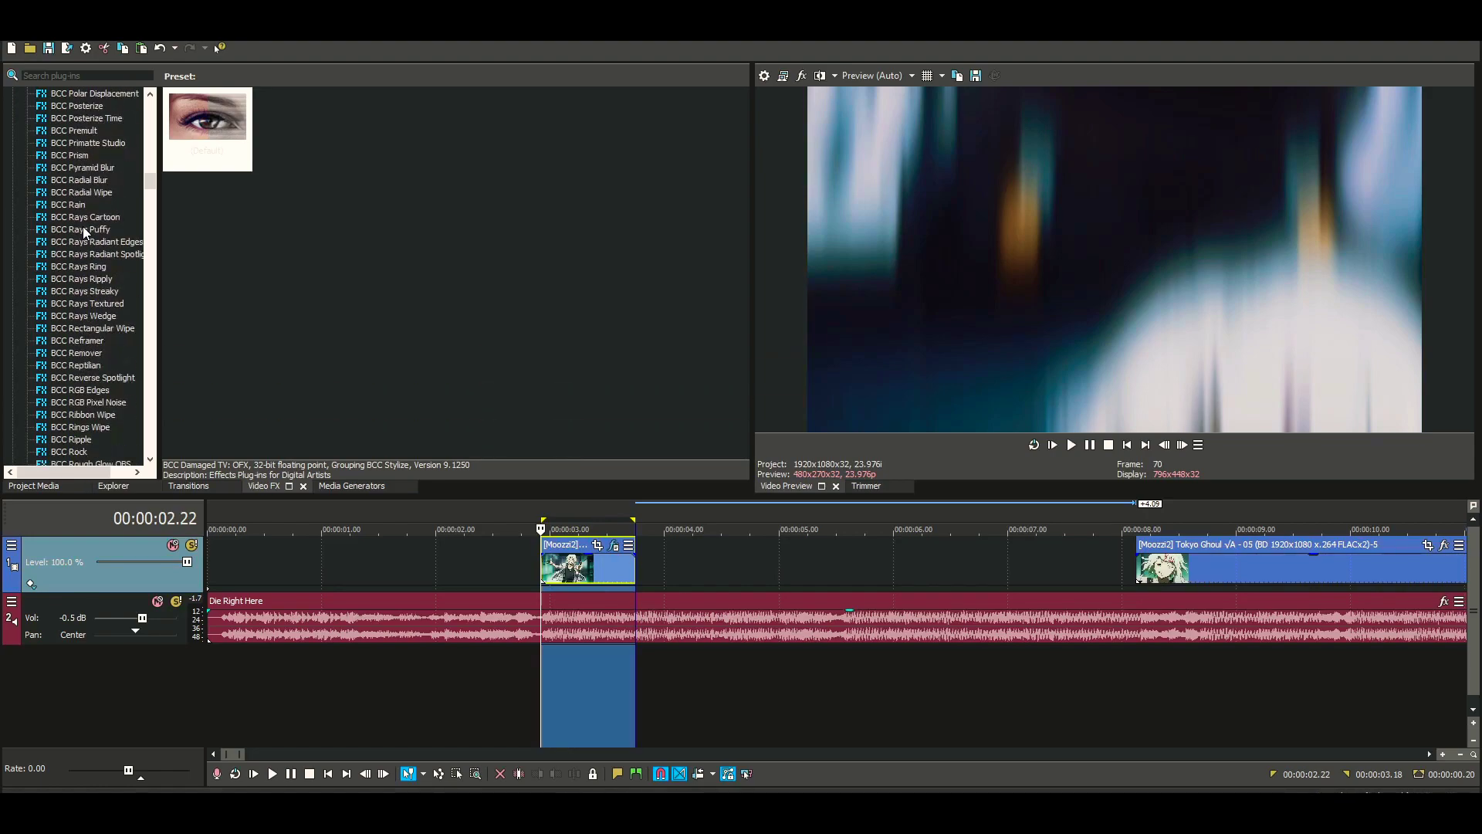
{"action": "scroll", "coordinate": [82, 226], "scroll_direction": "down", "scroll_amount": 20}
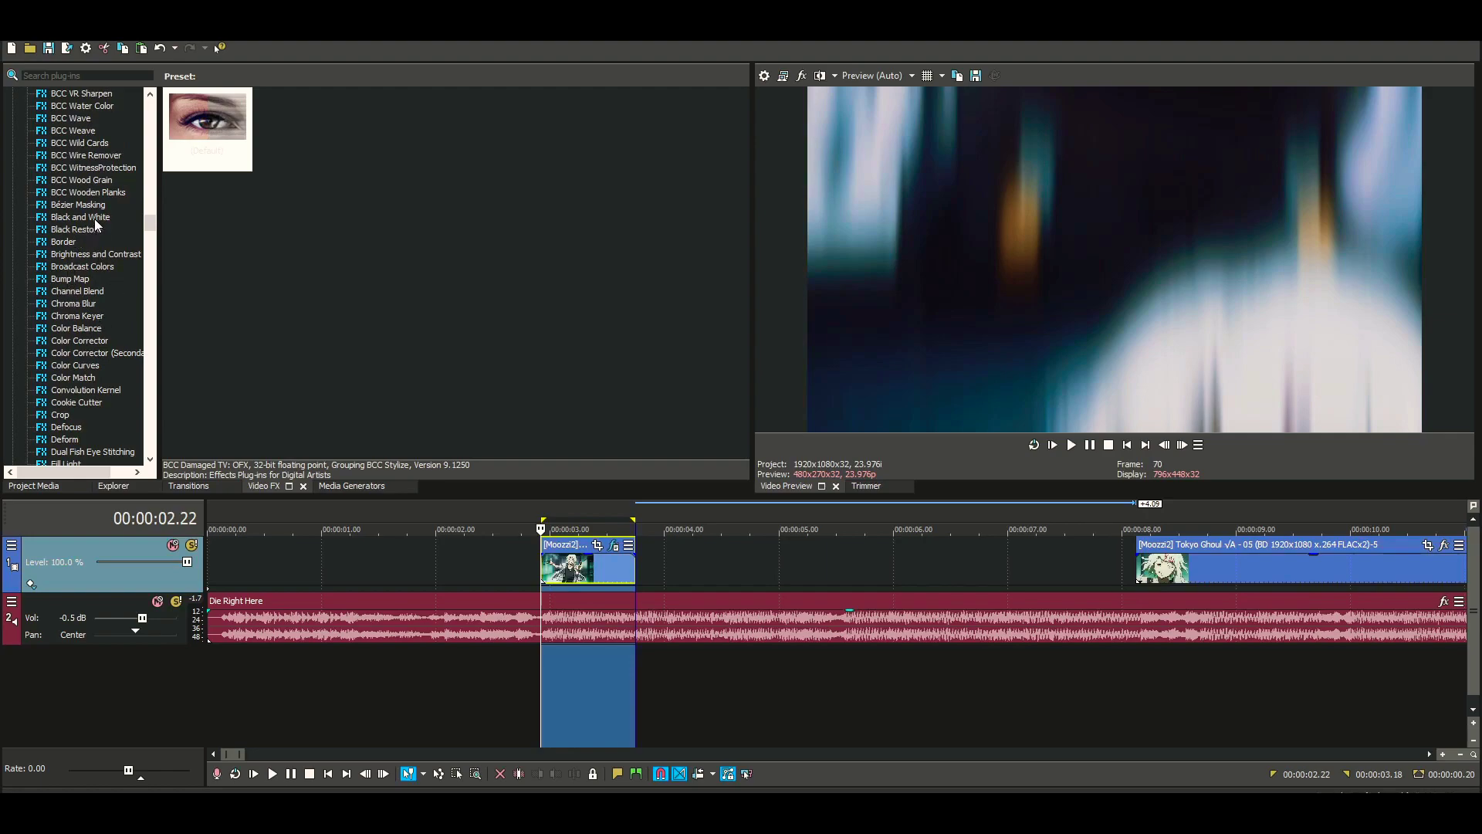
{"action": "left_click", "coordinate": [94, 219]}
Step: Apply the 100% Black and White preset to the first clip
{"action": "left_click_drag", "start_coordinate": [561, 118], "coordinate": [692, 205]}
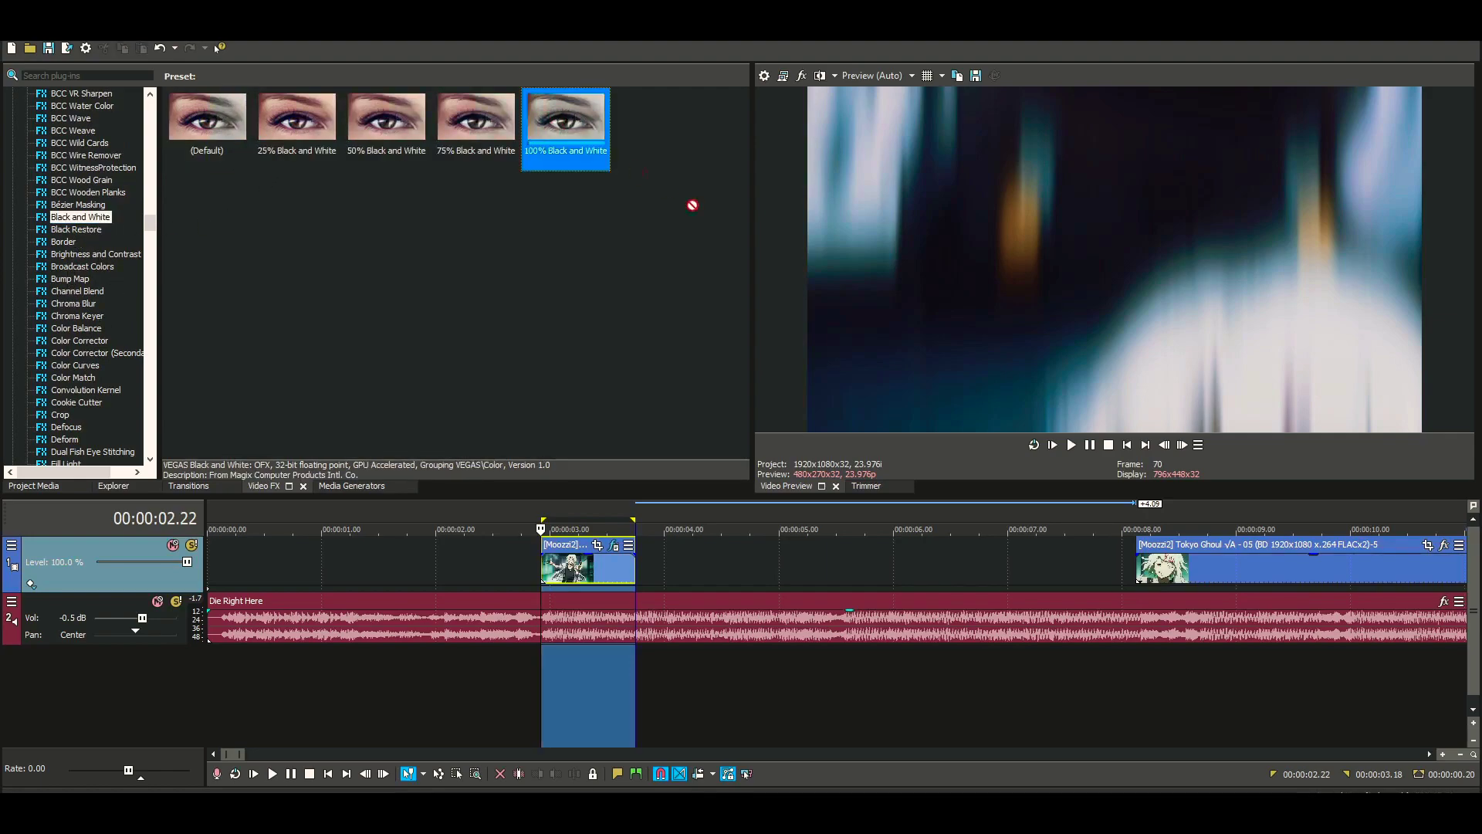
{"action": "left_click_drag", "start_coordinate": [595, 554], "coordinate": [599, 563]}
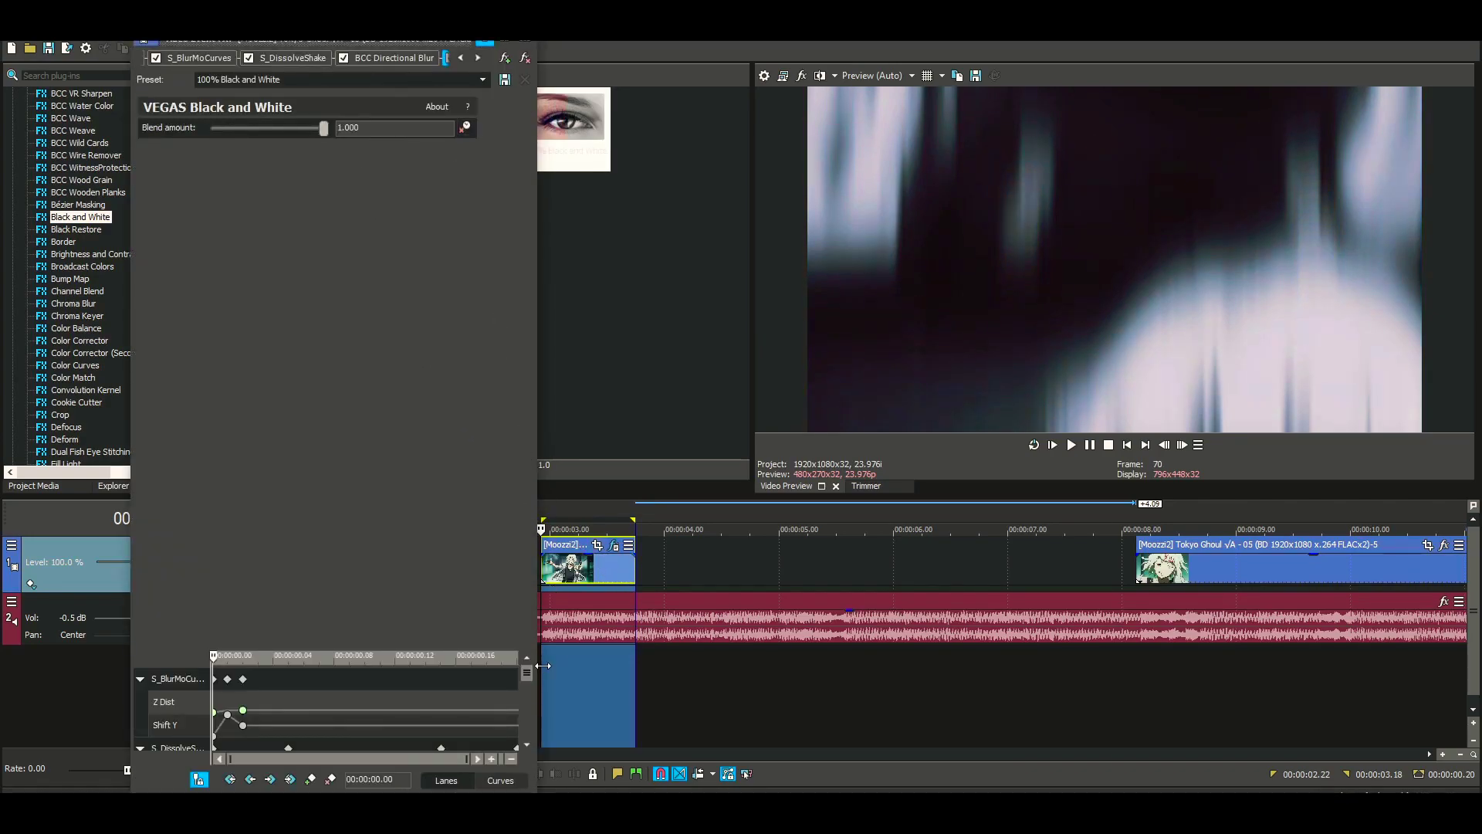
{"action": "left_click_drag", "start_coordinate": [528, 673], "coordinate": [528, 767]}
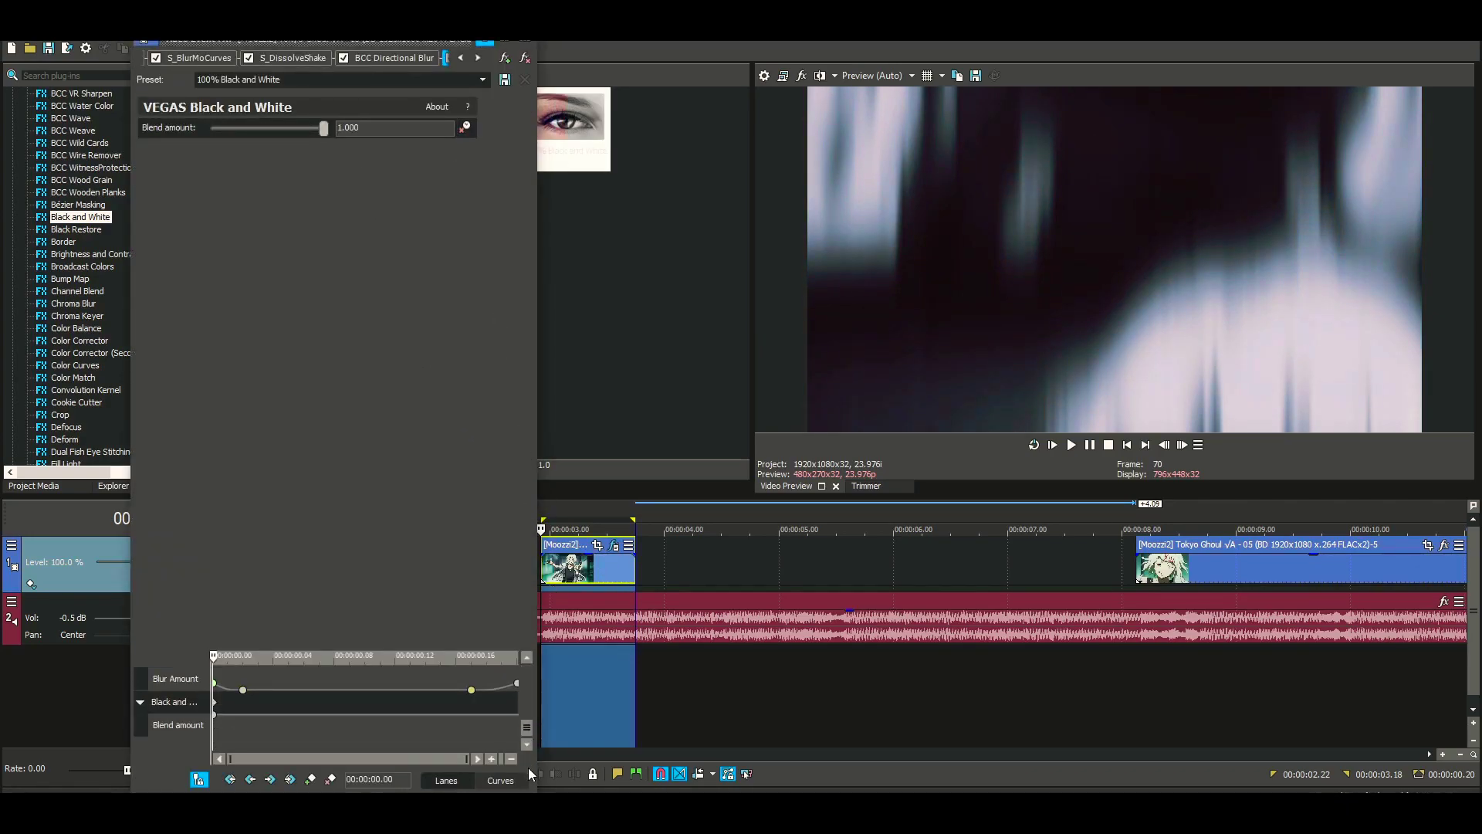
Step: Keyframe the Blend amount to 0 at 00:00:00.07
{"action": "double_click", "coordinate": [317, 716]}
{"action": "mouse_move", "coordinate": [318, 715]}
{"action": "left_click", "coordinate": [436, 744]}
{"action": "type", "text": "0"}
{"action": "key", "text": "Return"}
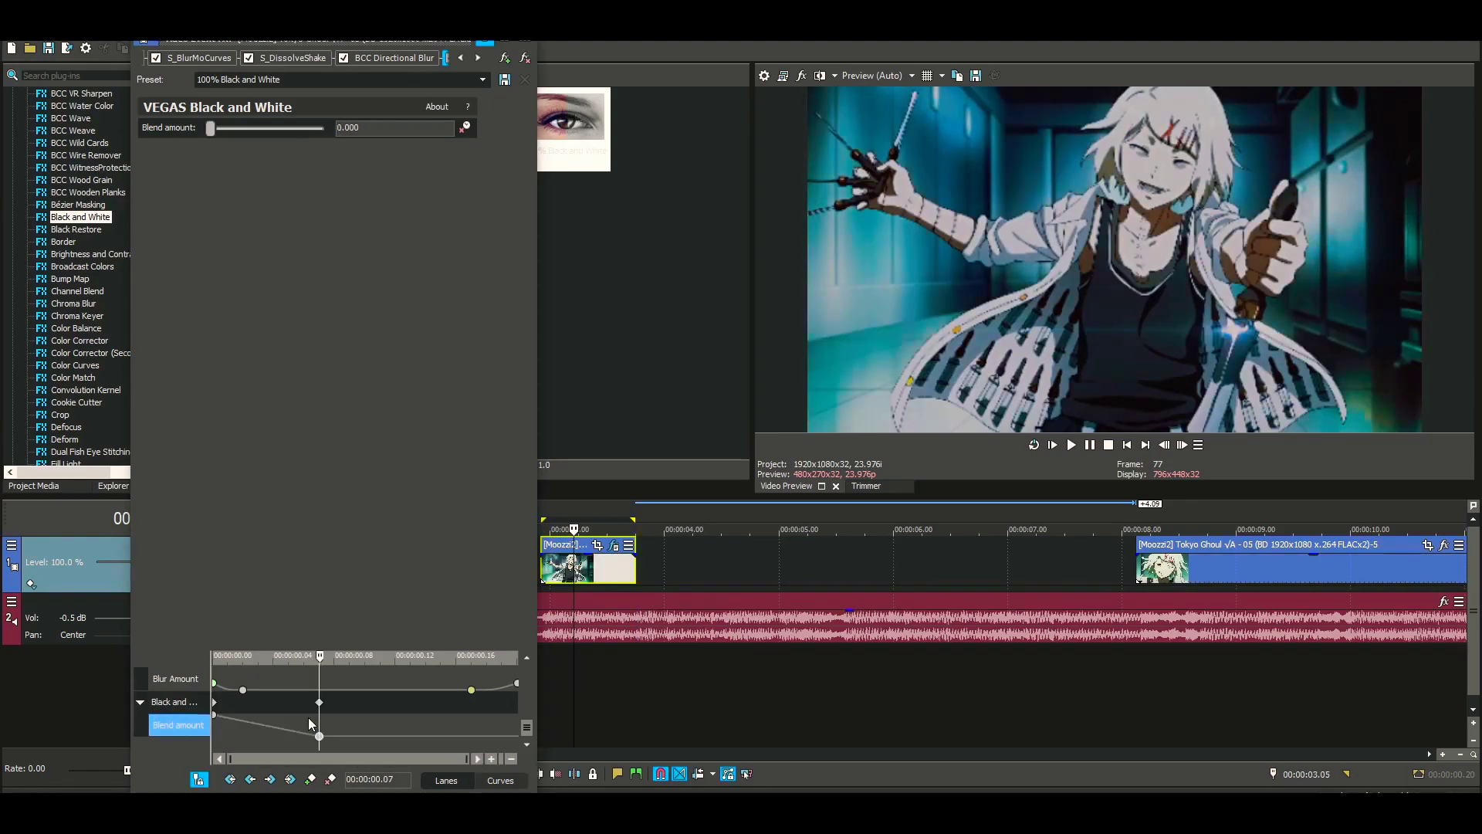
Step: Loop the first clip and play back the black-and-white fade
{"action": "double_click", "coordinate": [604, 573]}
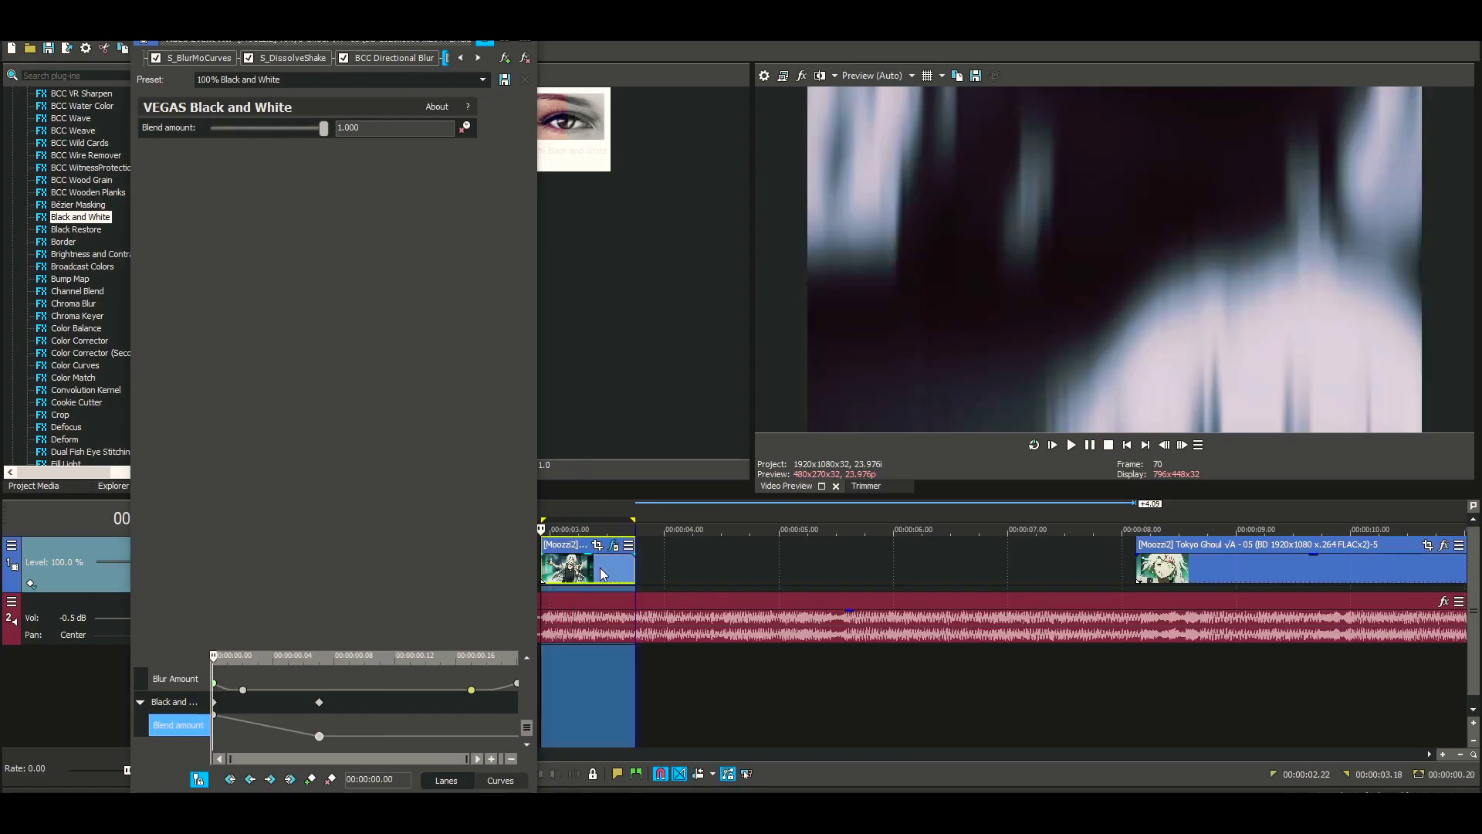
{"action": "key", "text": "space"}
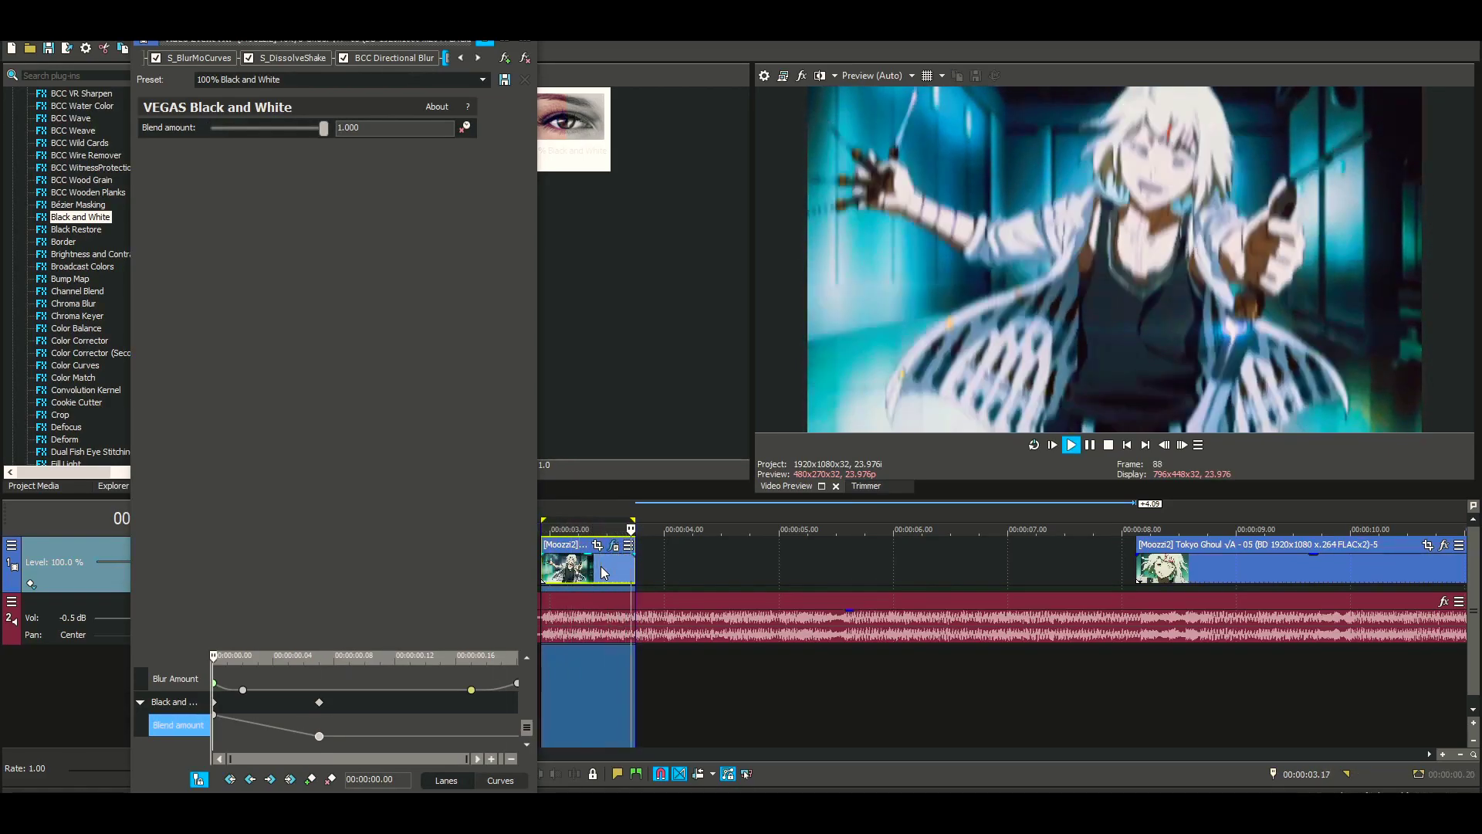
{"action": "key", "text": "space"}
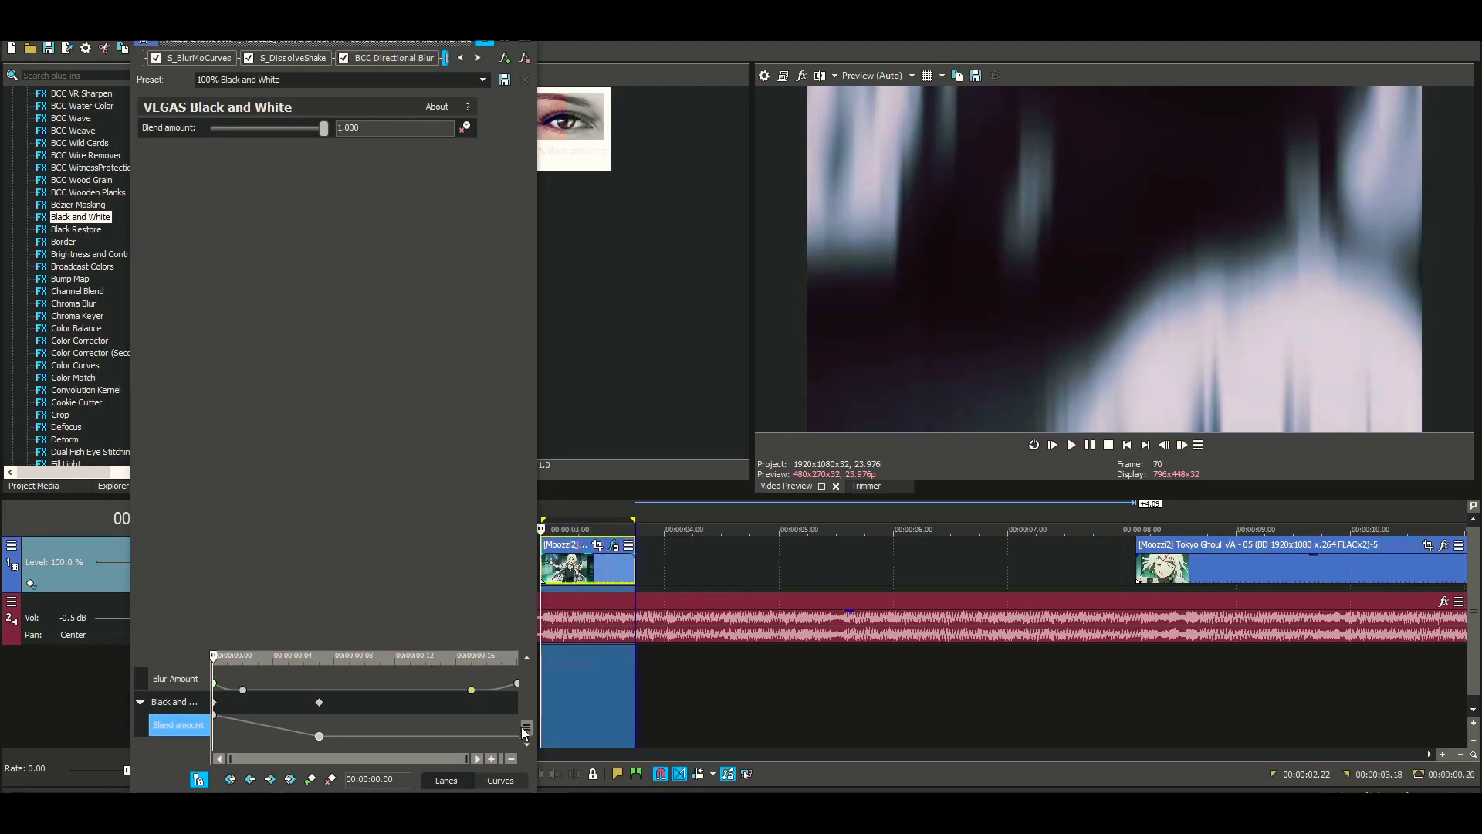
{"action": "left_click_drag", "start_coordinate": [523, 727], "coordinate": [520, 619]}
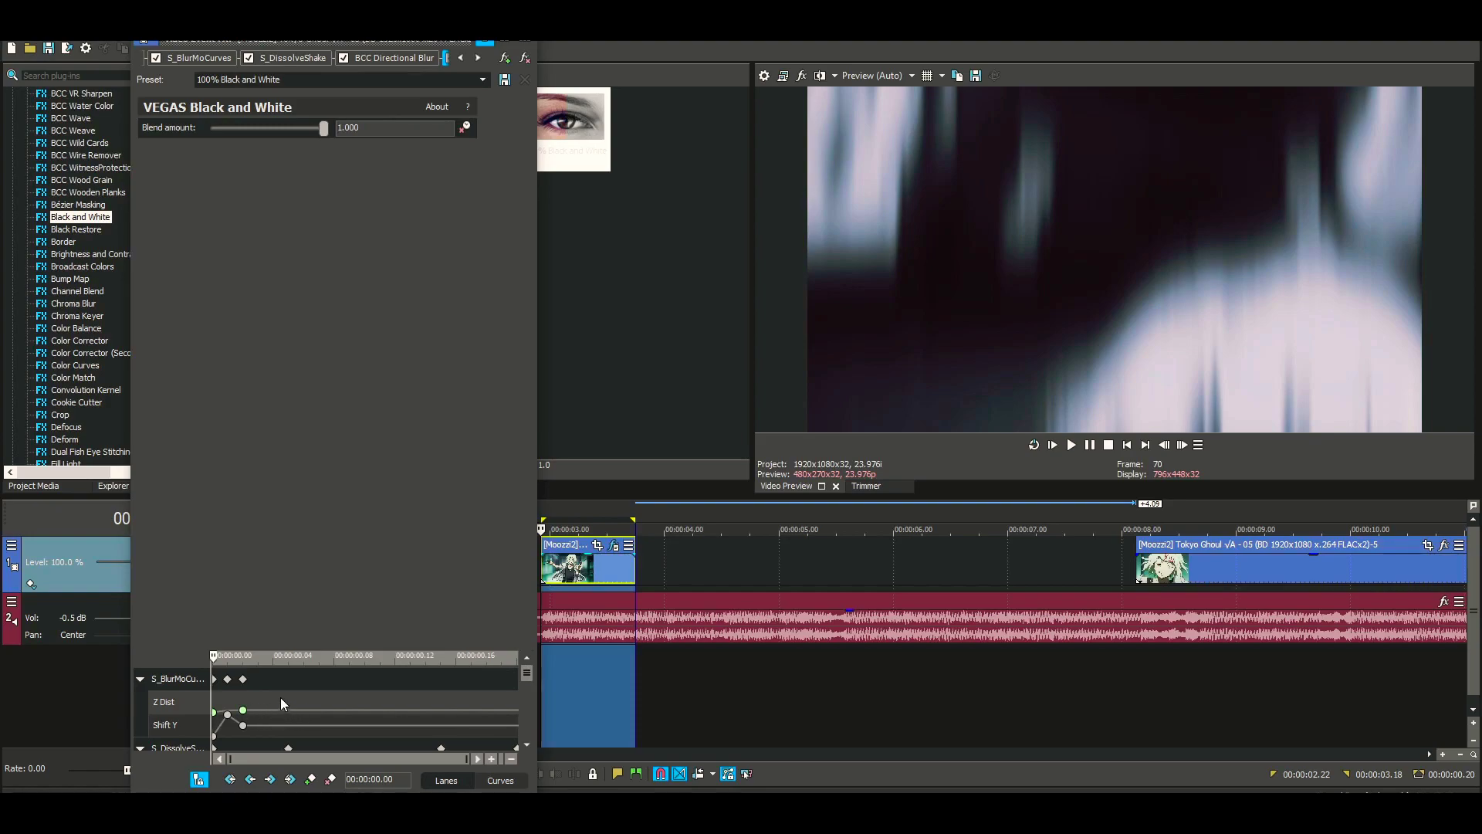
Step: Add a Z Dist keyframe of 1.000 at 00:00:00.17 with a different fade curve
{"action": "double_click", "coordinate": [470, 710]}
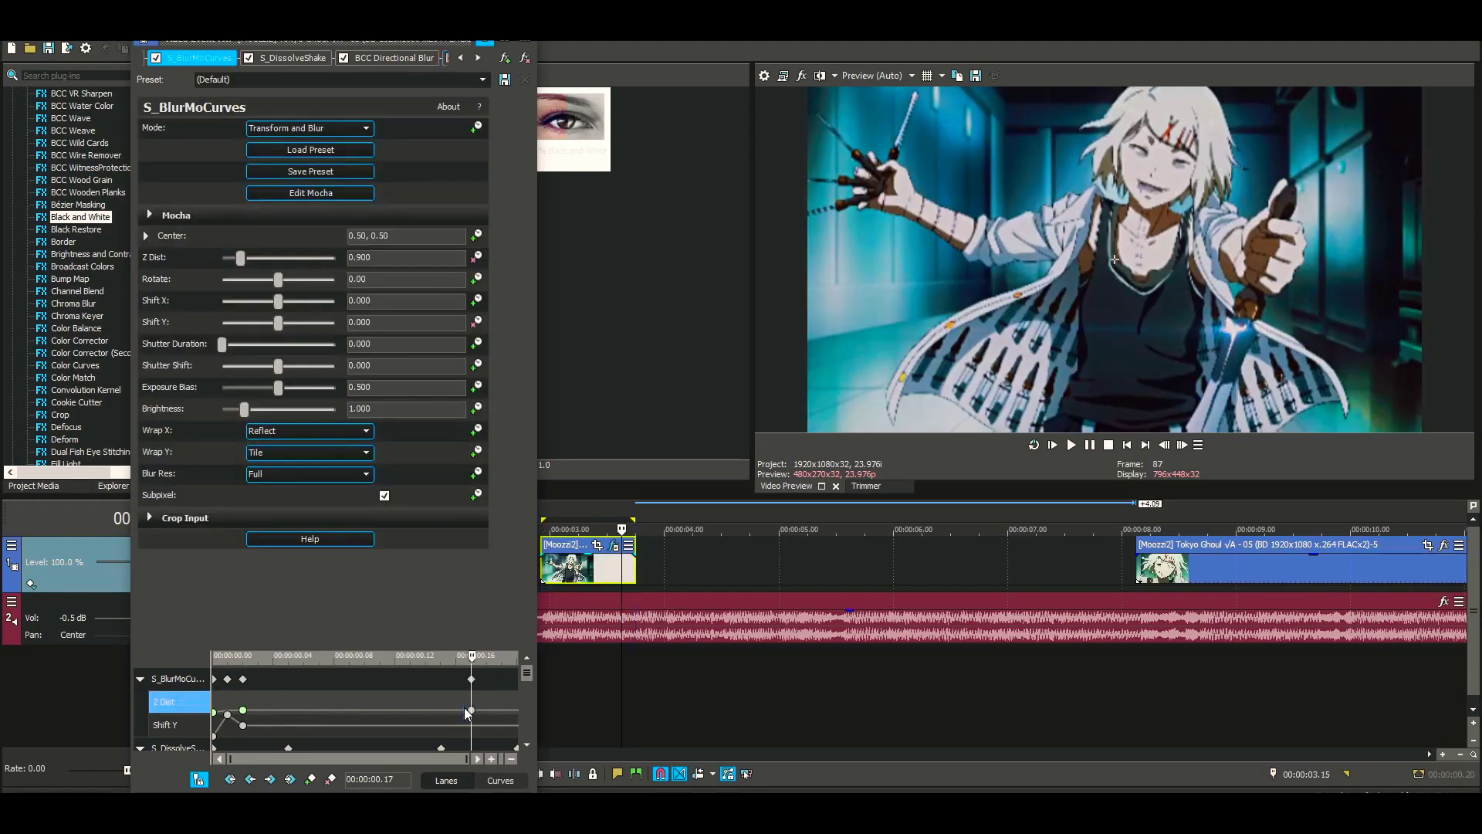
{"action": "double_click", "coordinate": [471, 710]}
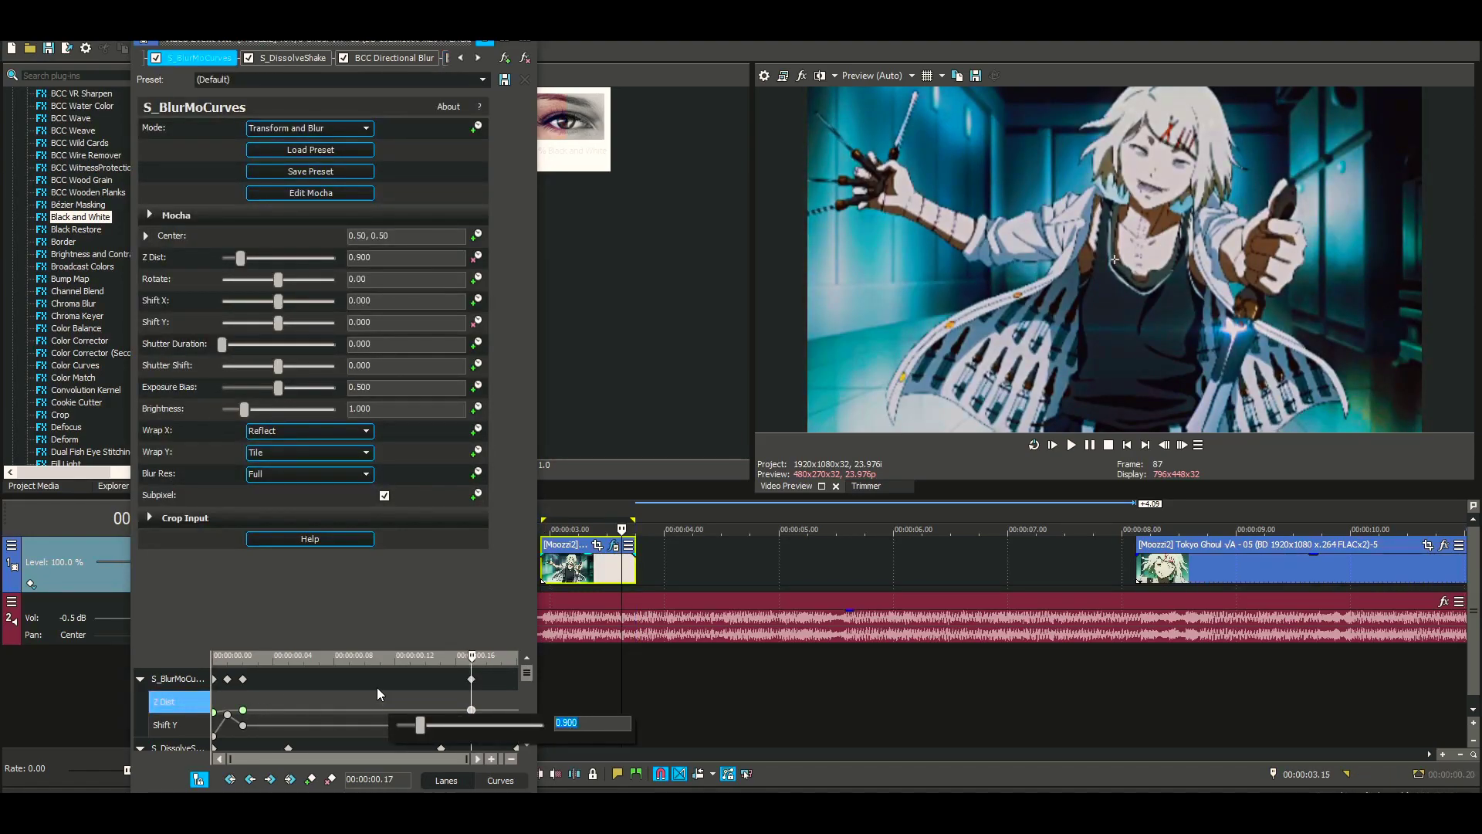
{"action": "type", "text": "1"}
{"action": "key", "text": "Return"}
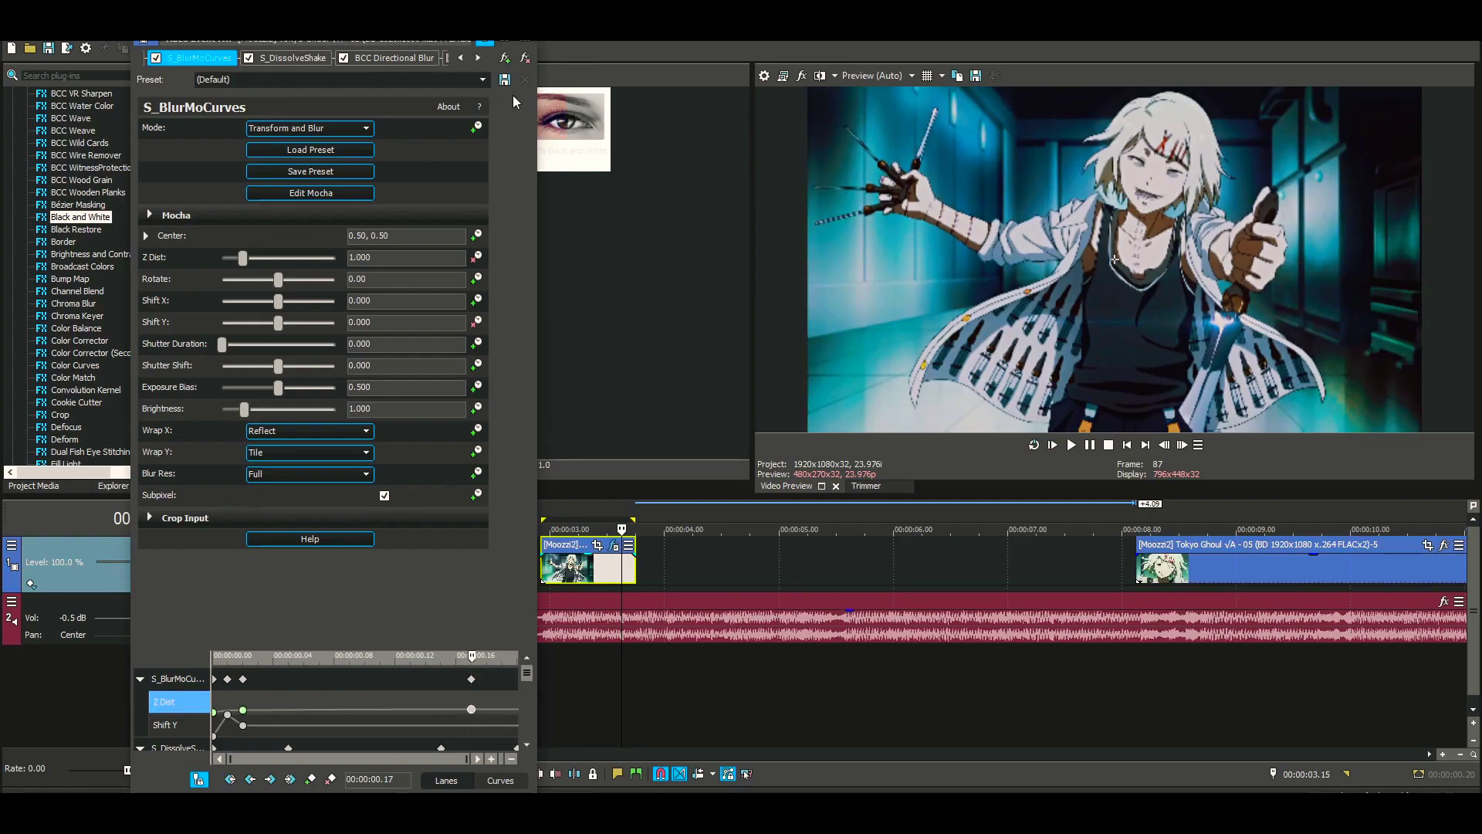
{"action": "right_click", "coordinate": [476, 716]}
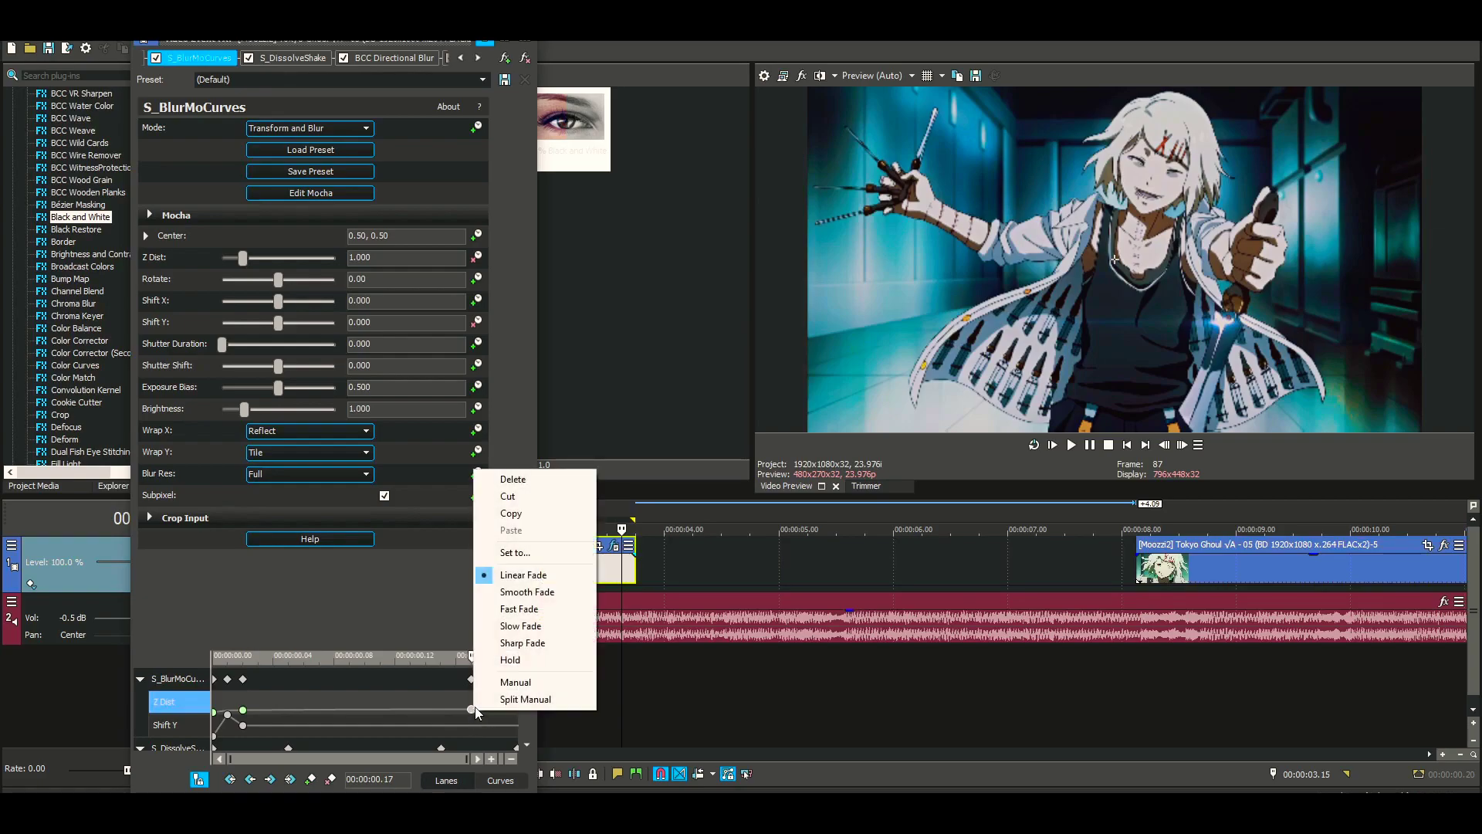
{"action": "left_click", "coordinate": [544, 622]}
Step: Loop-play the clip to preview the zoom
{"action": "double_click", "coordinate": [581, 573]}
{"action": "key", "text": "space"}
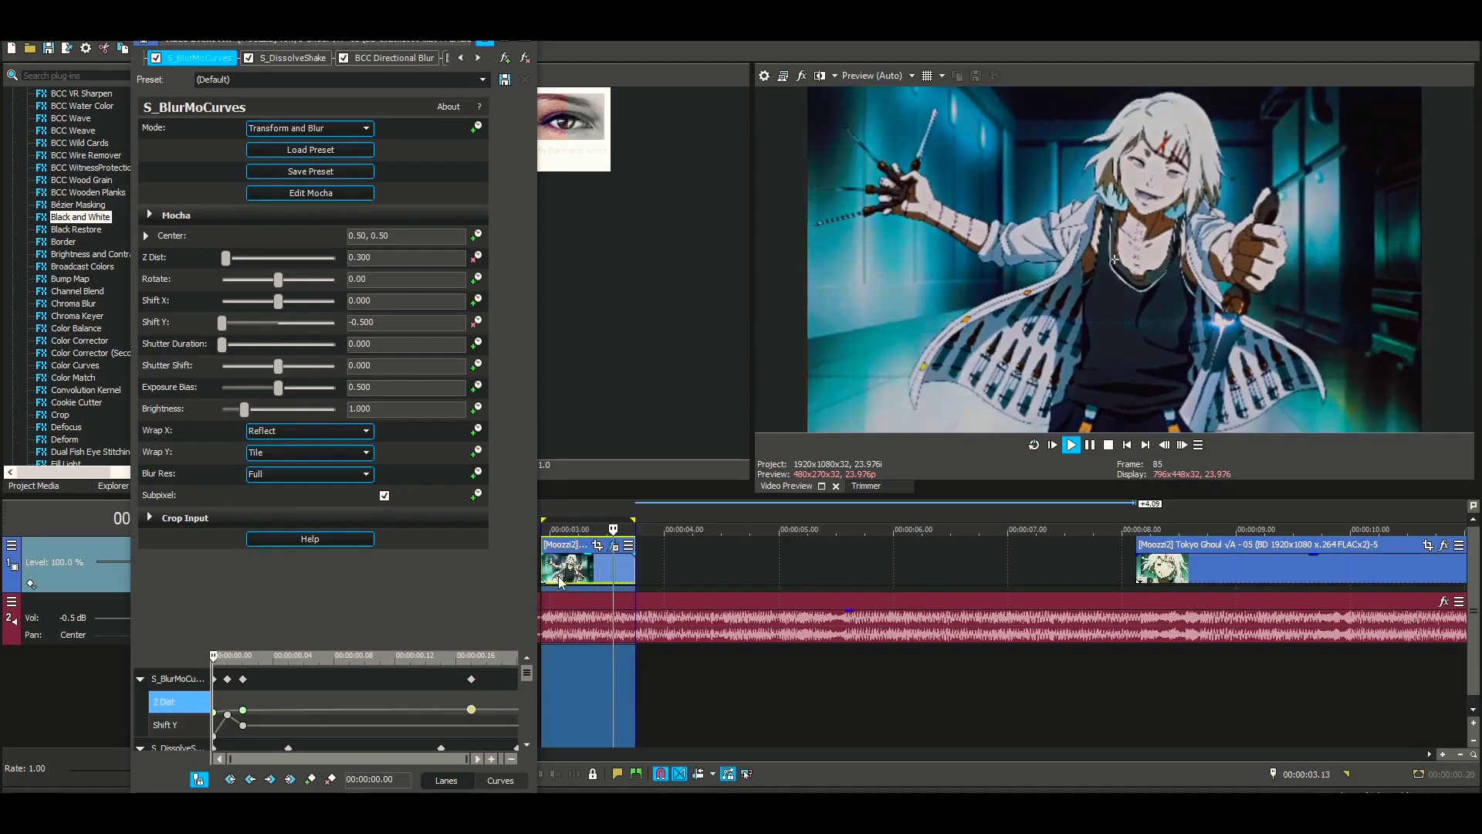
{"action": "key", "text": "space"}
Step: Set the last Z Dist keyframe to 1.500 and move it to the clip's end
{"action": "left_click", "coordinate": [500, 712]}
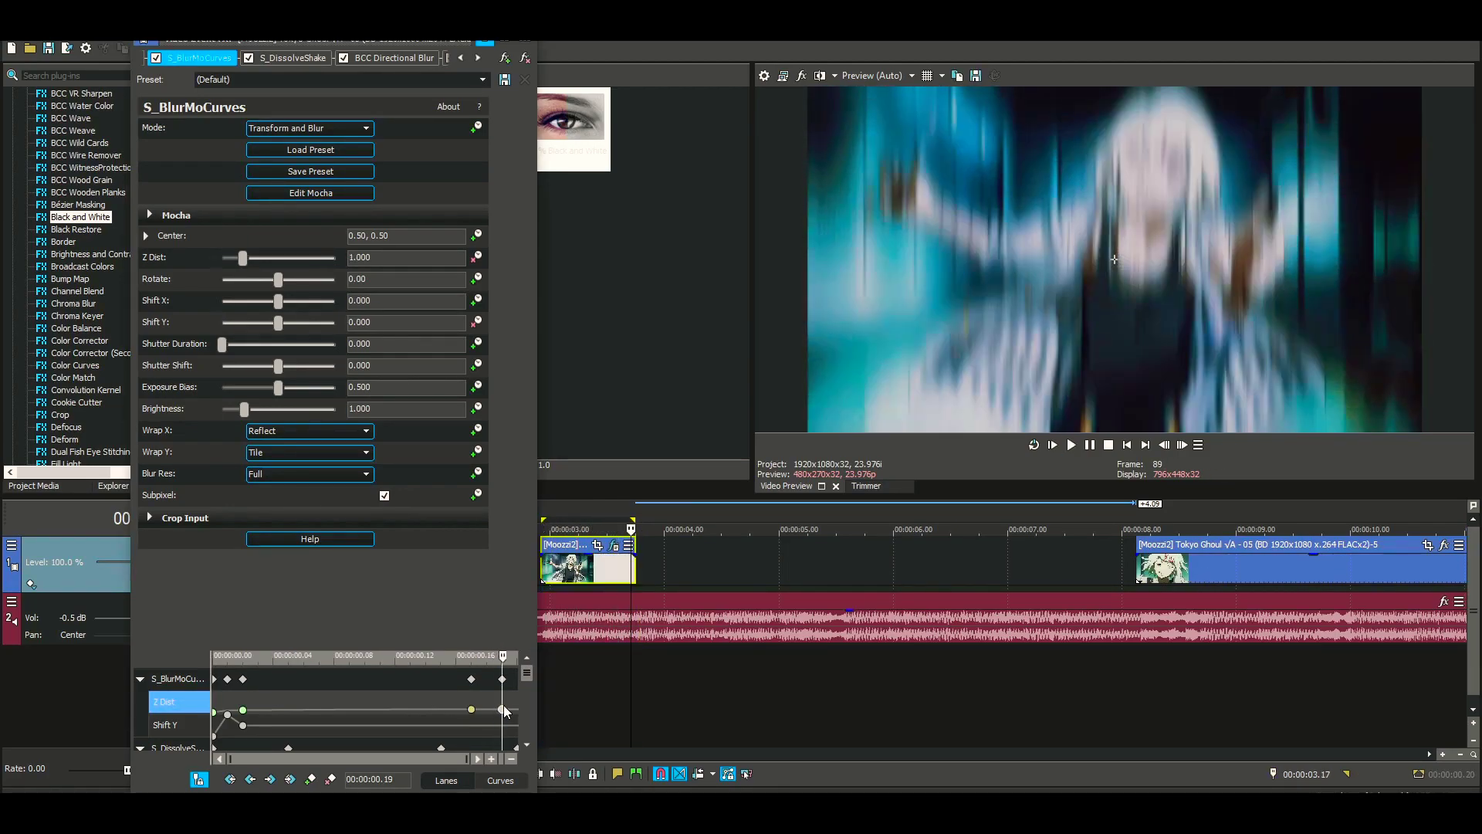
{"action": "double_click", "coordinate": [502, 709]}
{"action": "type", "text": "1.5"}
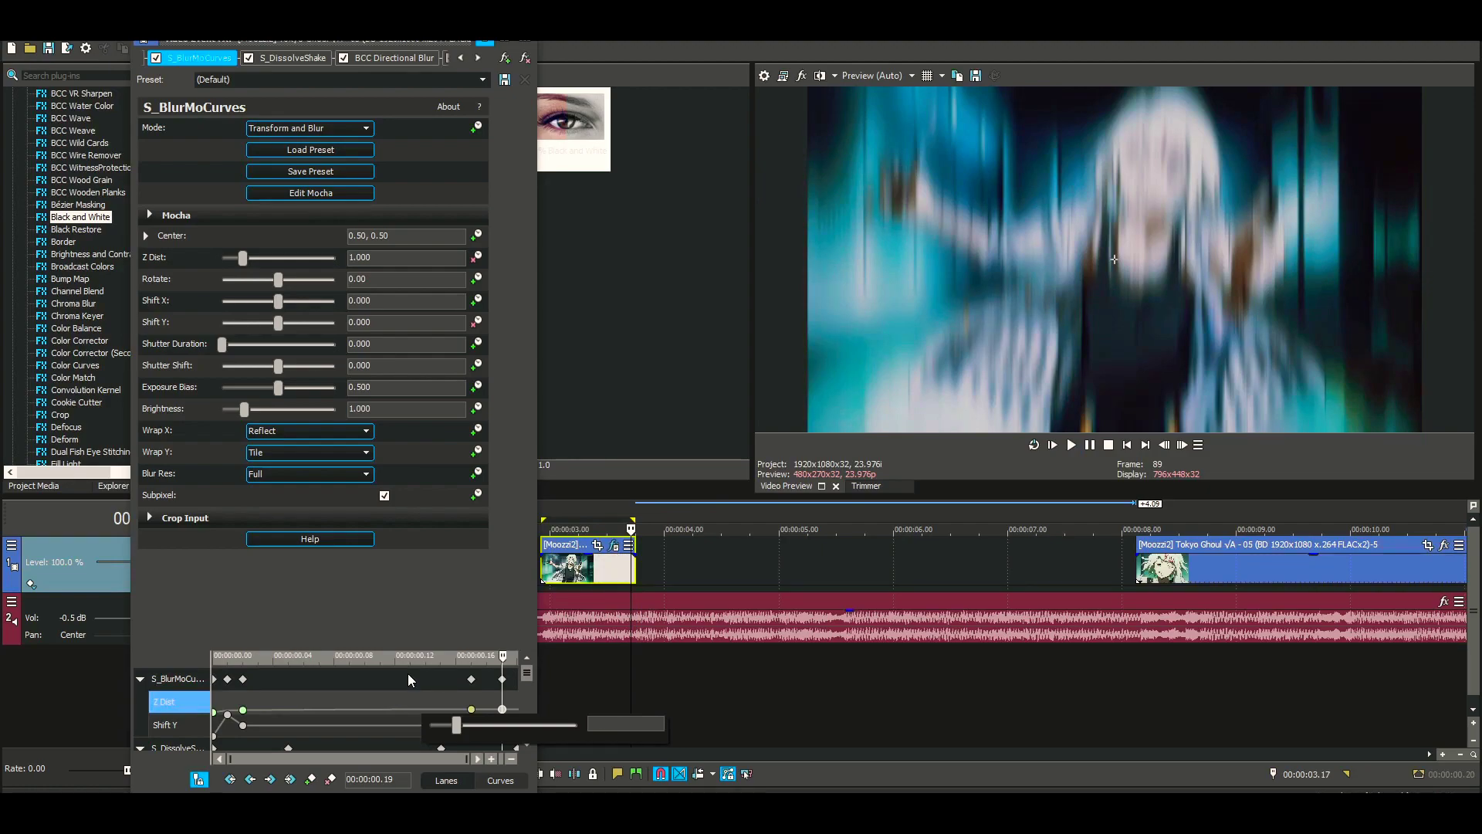
{"action": "key", "text": "Return"}
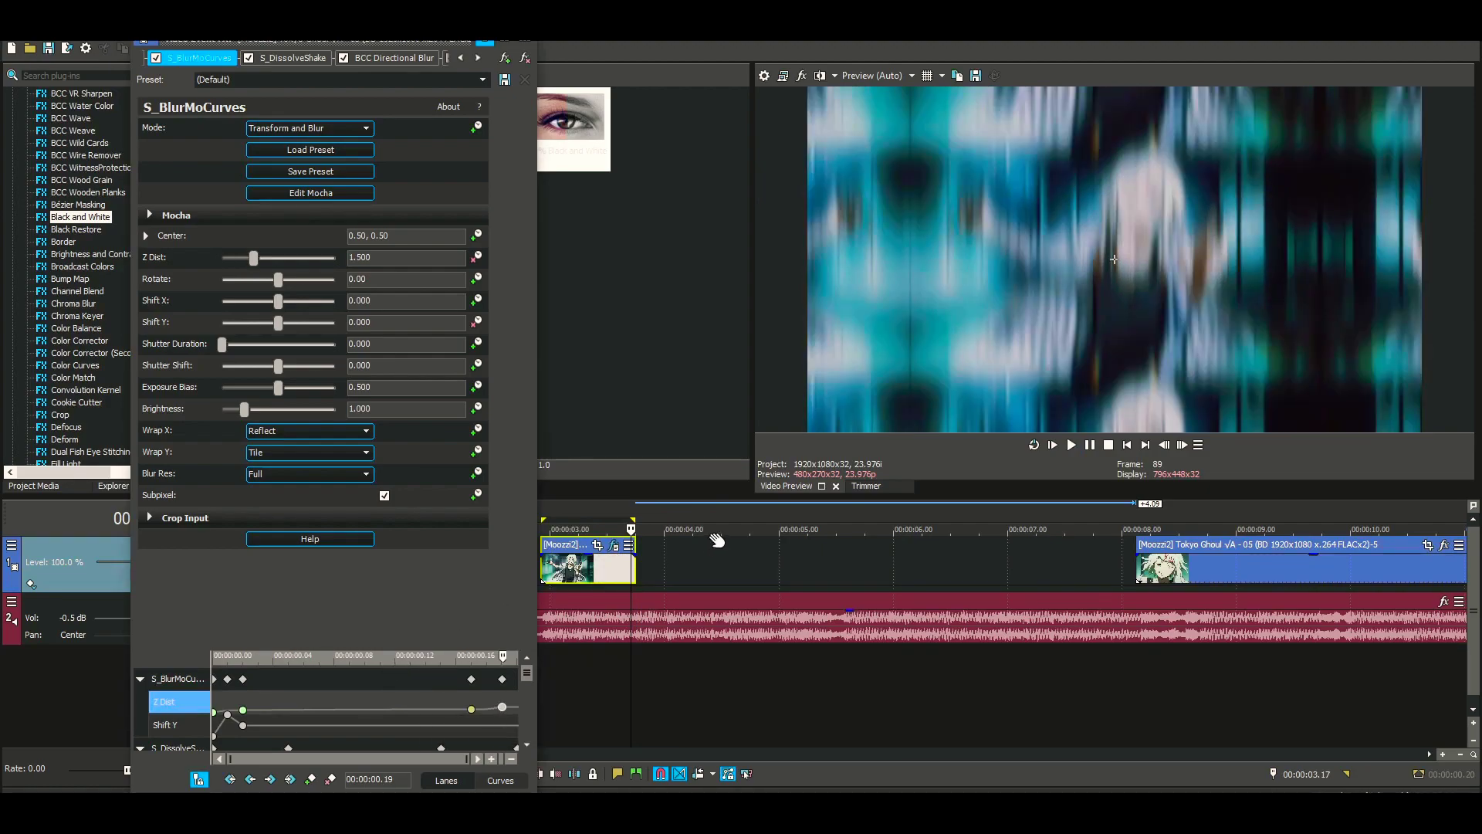
{"action": "left_click_drag", "start_coordinate": [503, 707], "coordinate": [573, 618]}
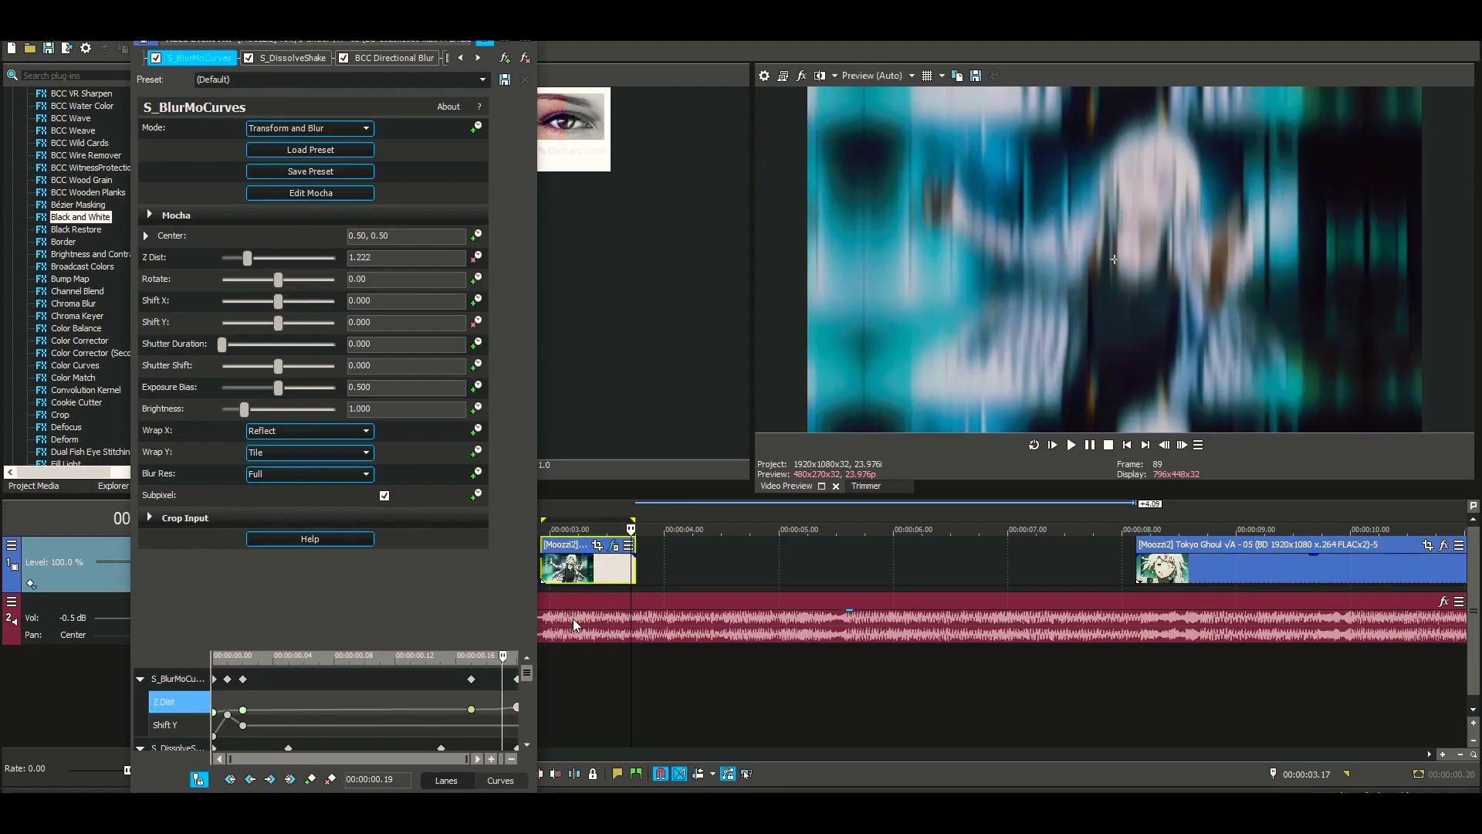
Step: Preview the zoom-out on loop and close the effect settings window
{"action": "double_click", "coordinate": [605, 575]}
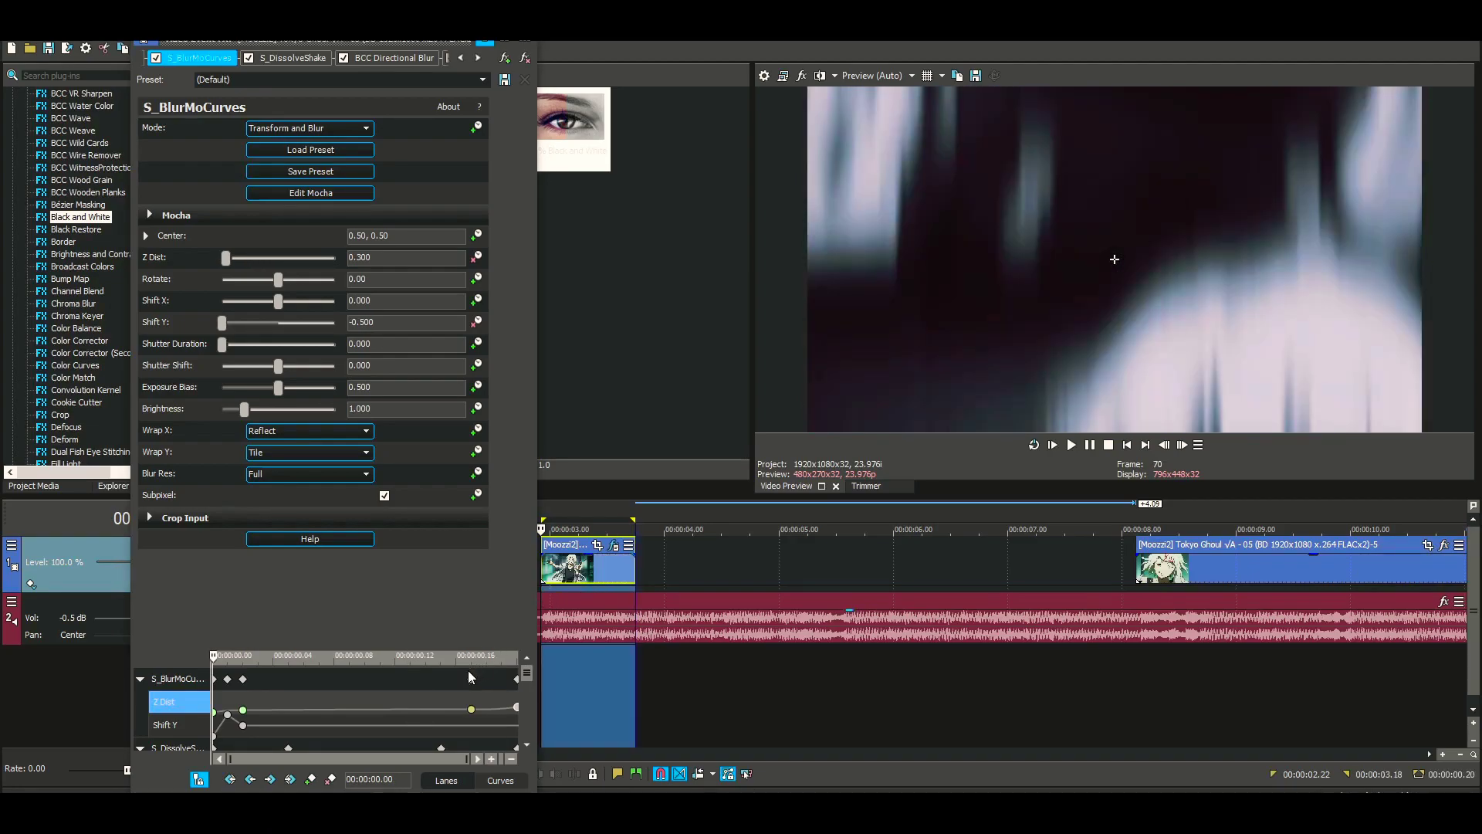
{"action": "key", "text": "space"}
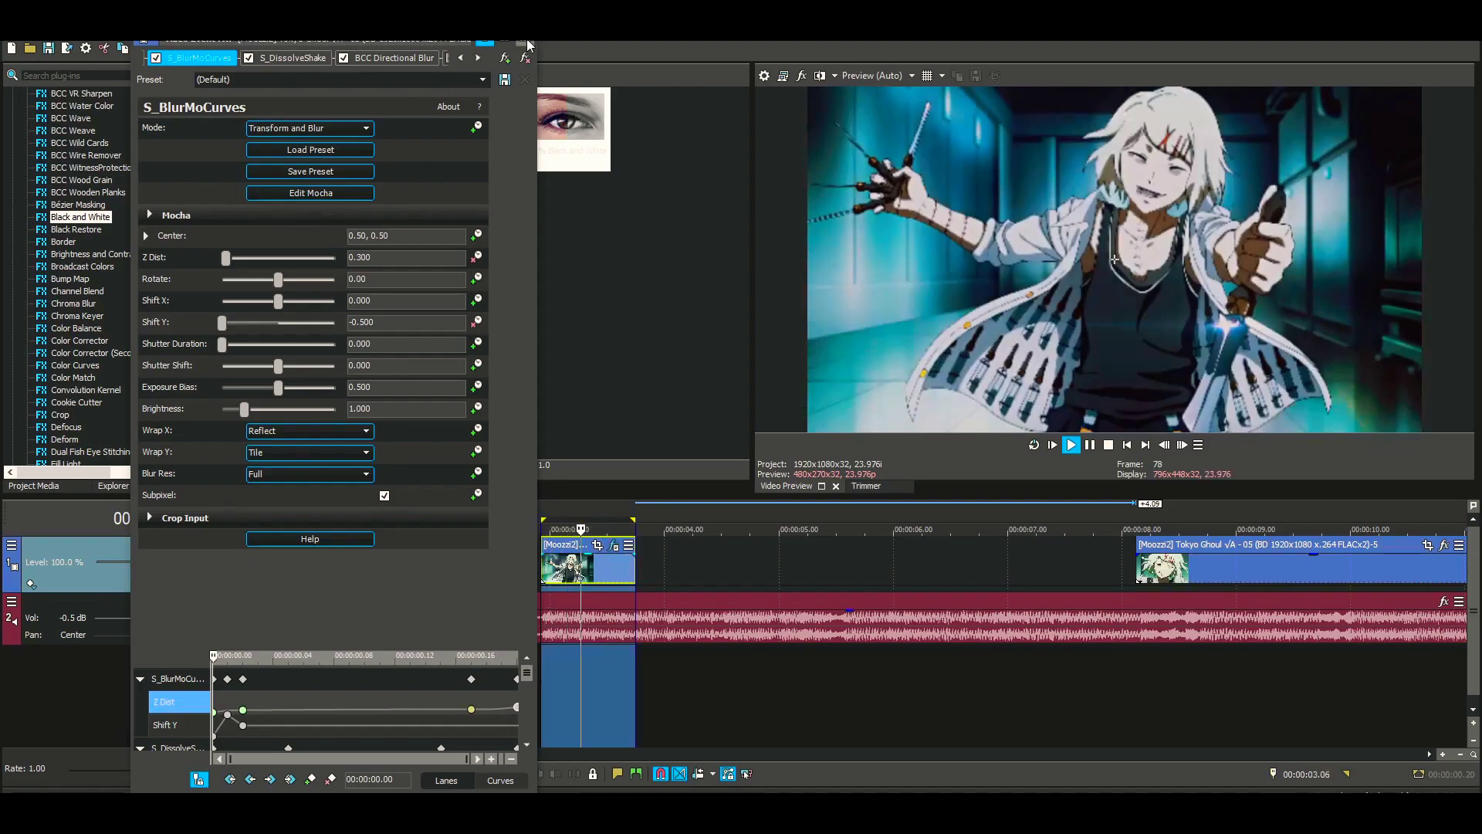
{"action": "left_click", "coordinate": [452, 106]}
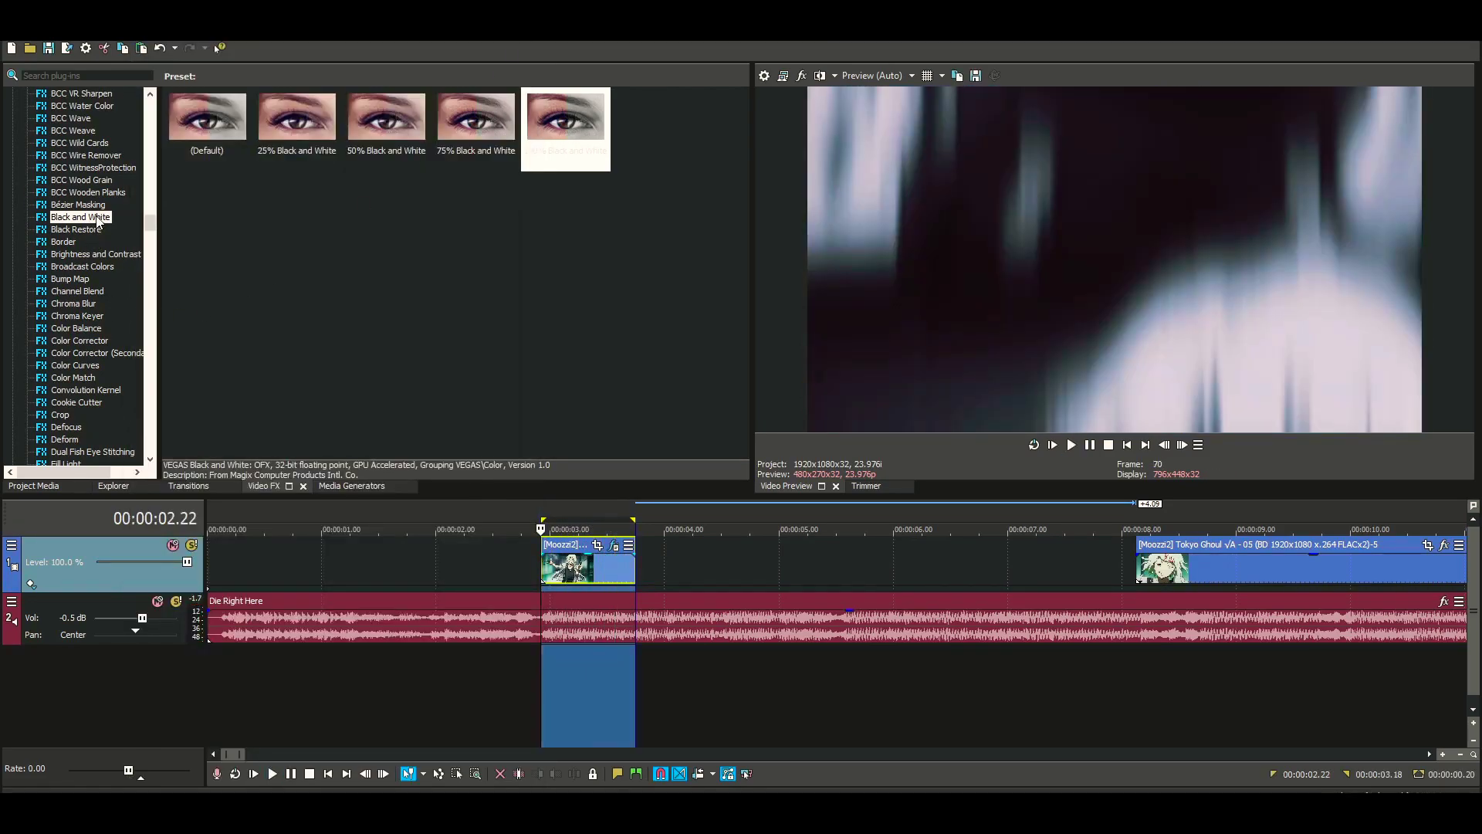
Step: Apply a Pinch/Punch preset to the anime clip
{"action": "scroll", "coordinate": [121, 275], "scroll_direction": "down", "scroll_amount": 11}
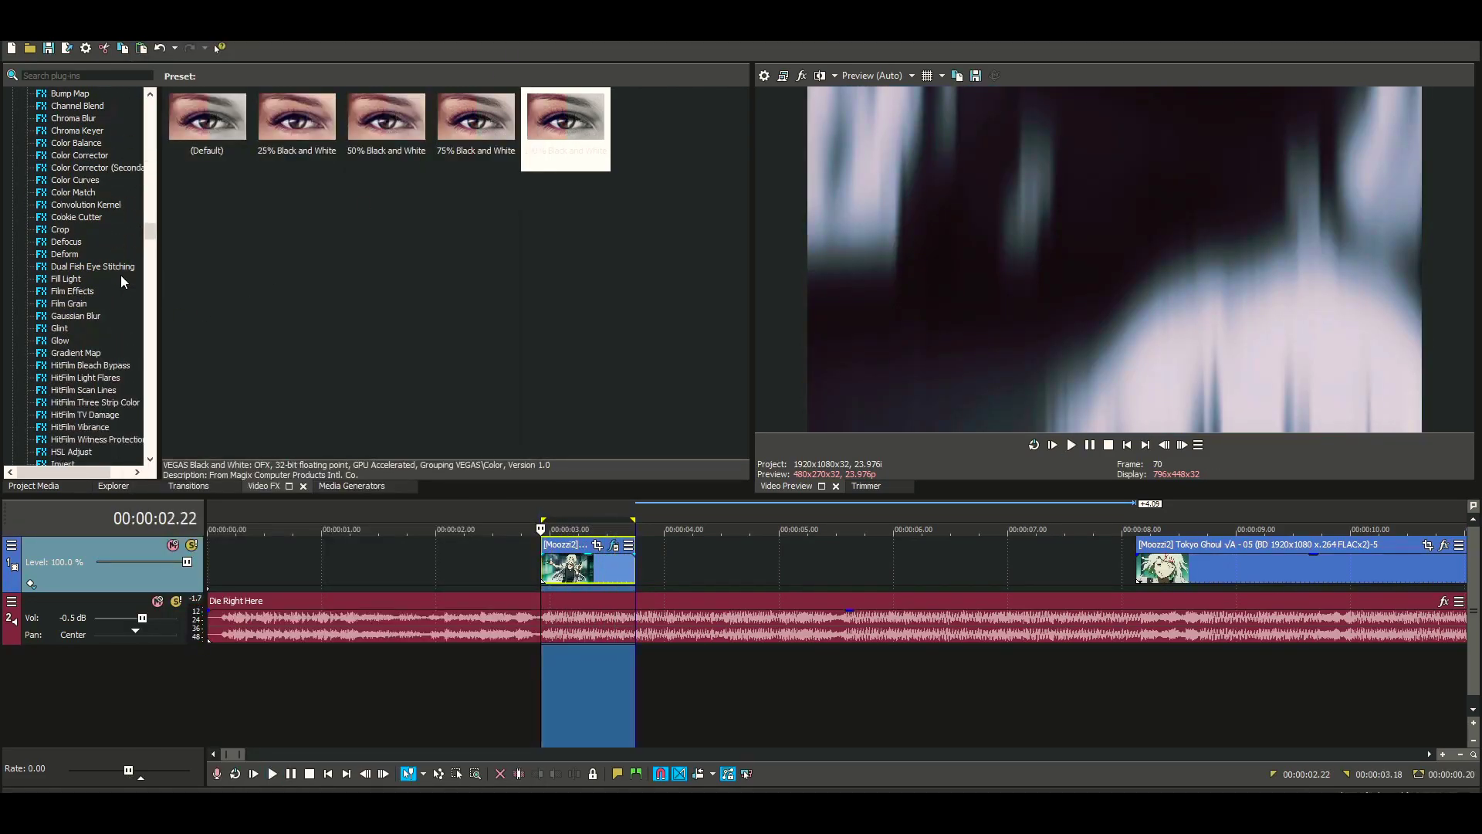
{"action": "scroll", "coordinate": [120, 275], "scroll_direction": "down", "scroll_amount": 3}
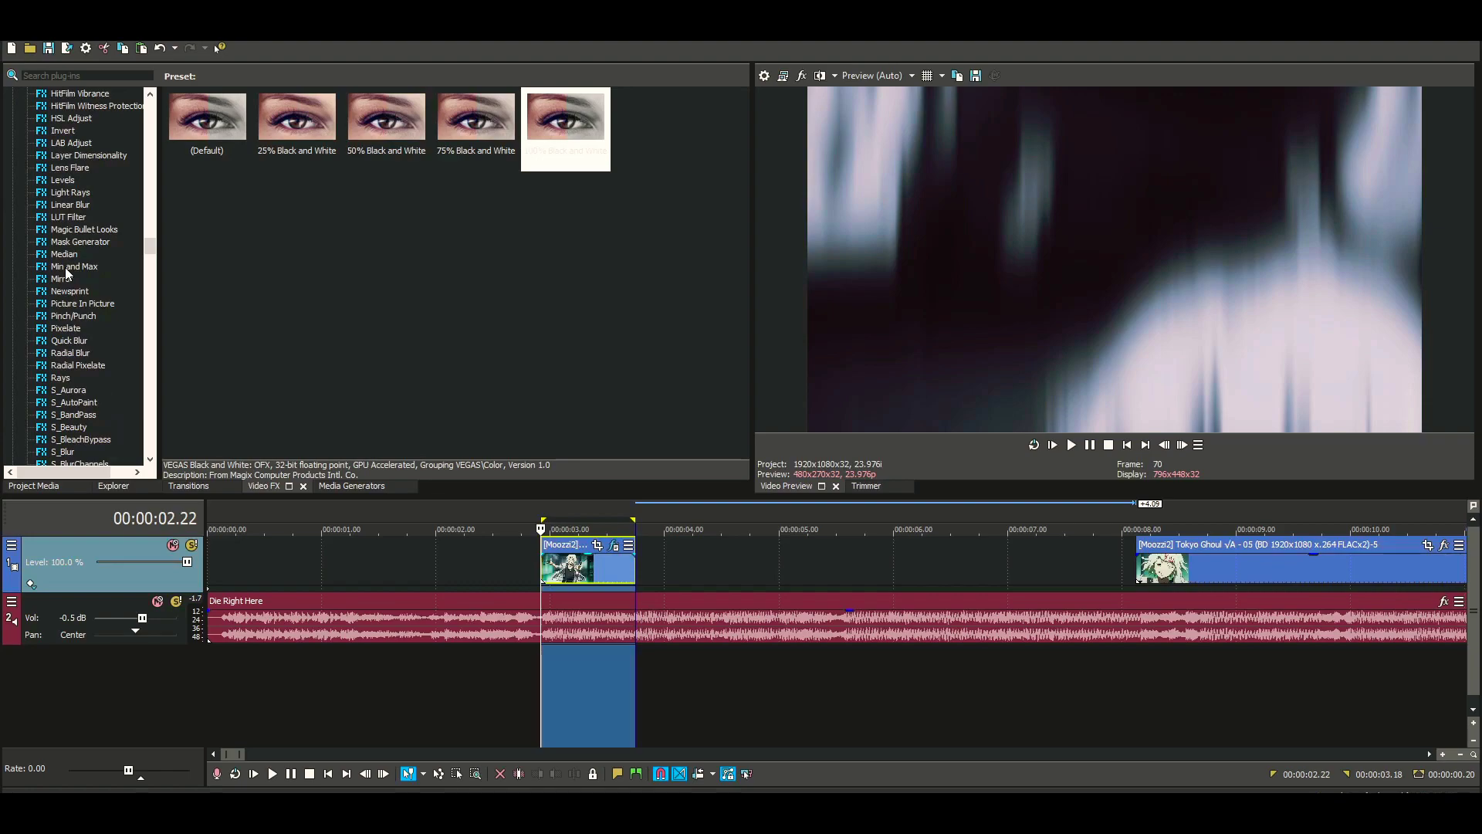
{"action": "left_click", "coordinate": [74, 316]}
{"action": "left_click_drag", "start_coordinate": [207, 212], "coordinate": [601, 500]}
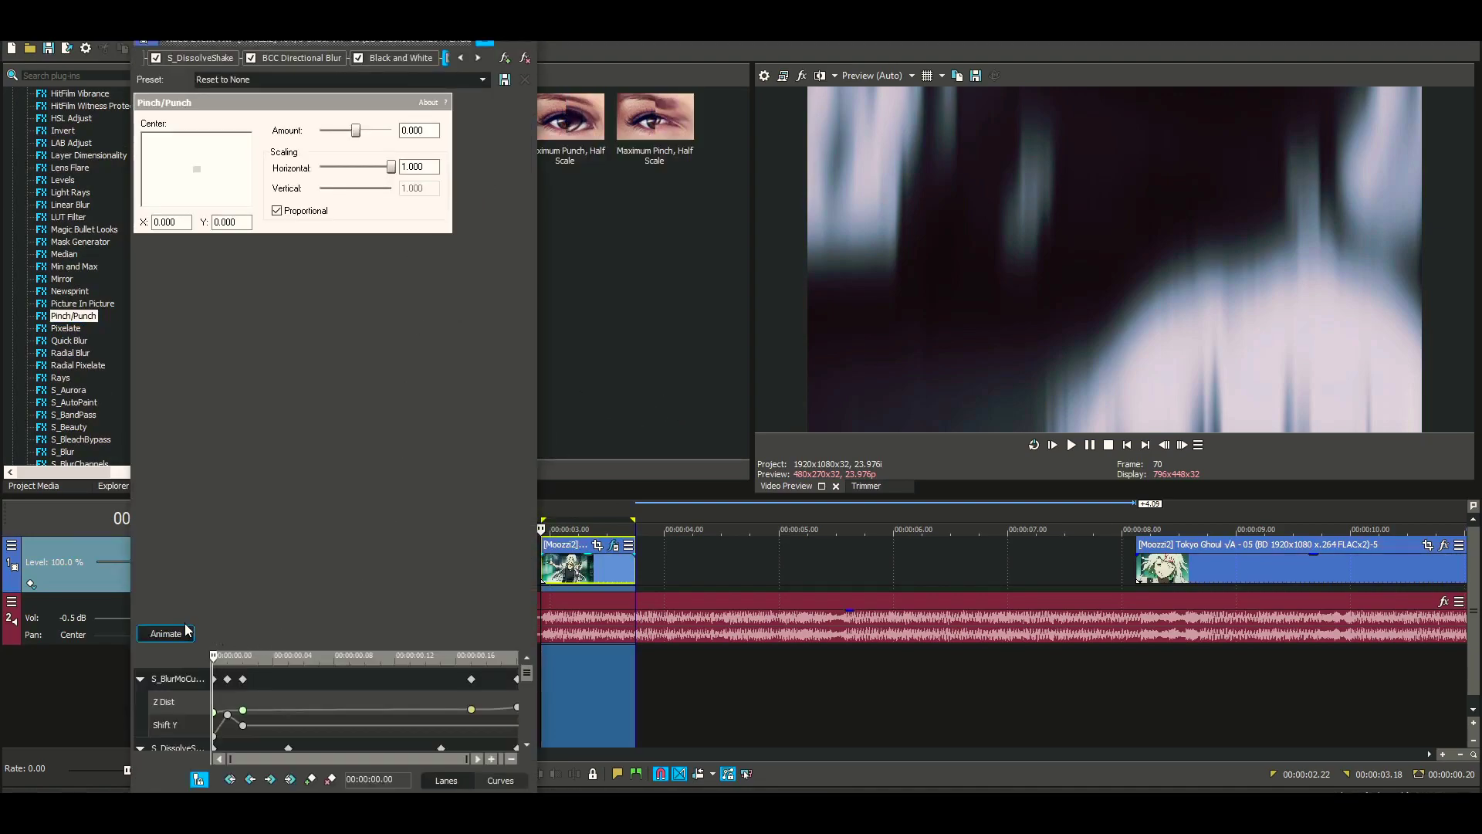
Step: Add a Pinch/Punch keyframe near the clip's end with Amount -1.000
{"action": "scroll", "coordinate": [529, 683], "scroll_direction": "down", "scroll_amount": 3}
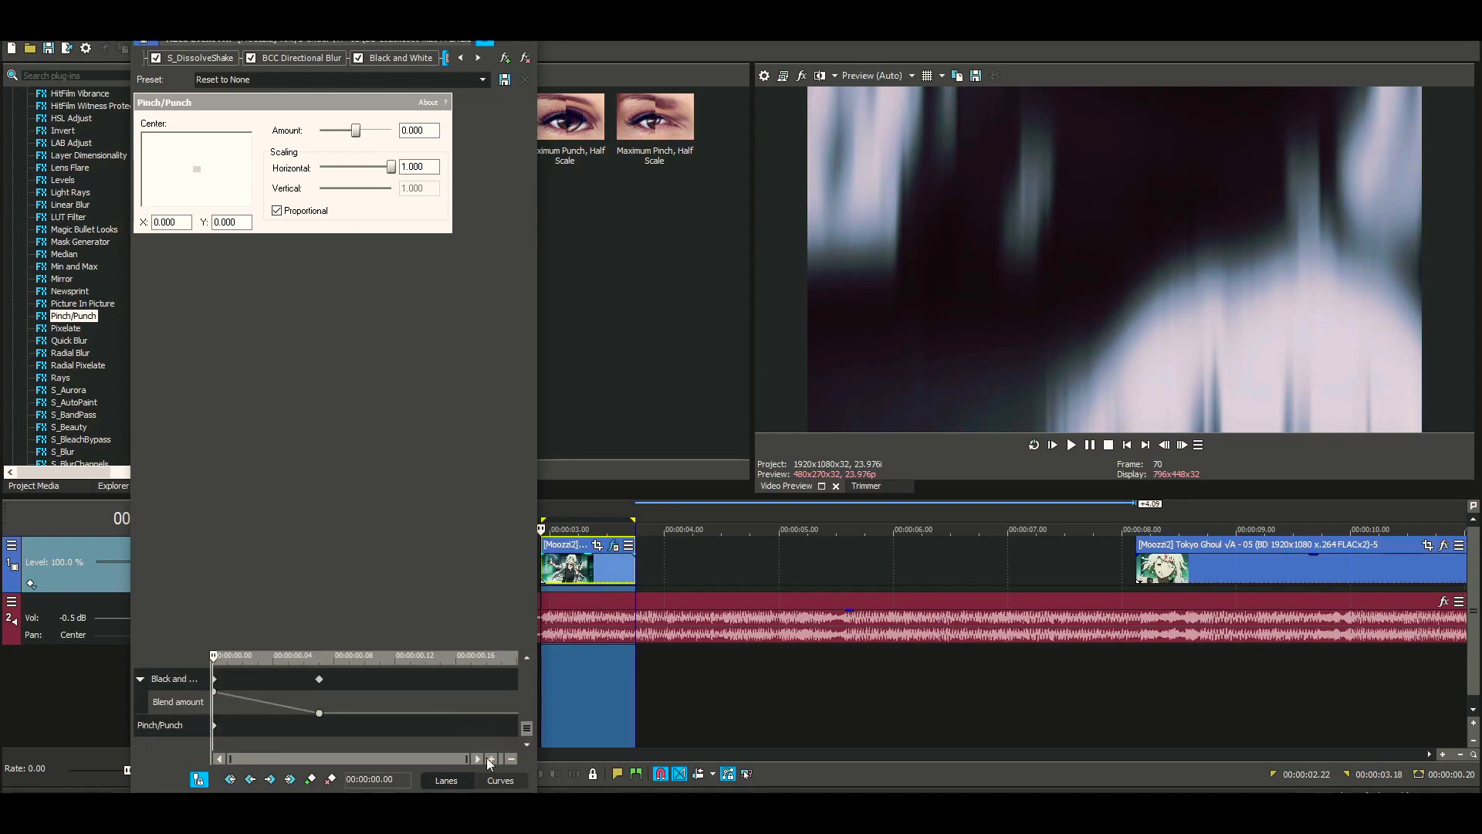
{"action": "left_click_drag", "start_coordinate": [216, 726], "coordinate": [451, 735]}
{"action": "double_click", "coordinate": [489, 725]}
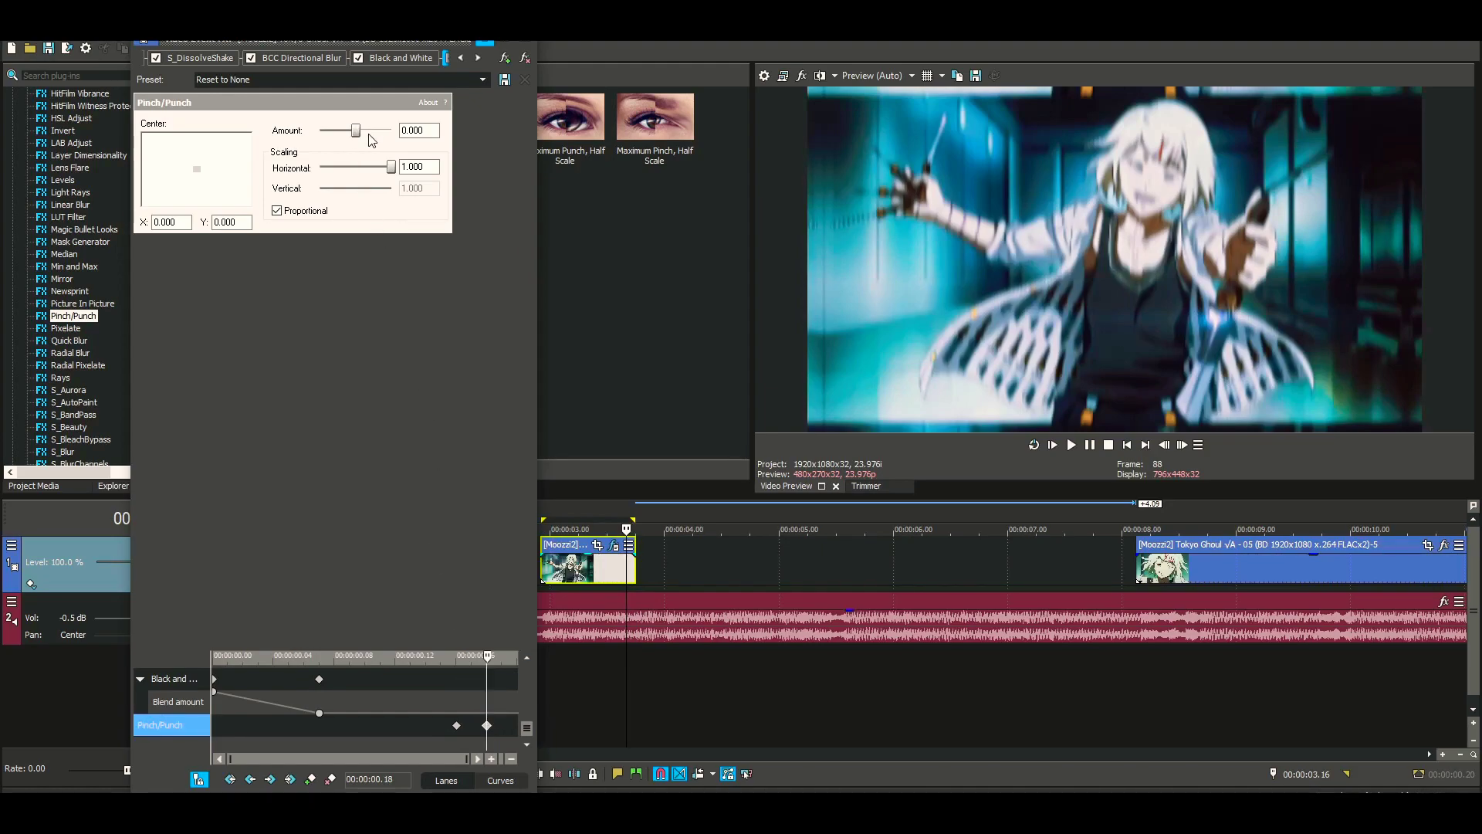
{"action": "left_click_drag", "start_coordinate": [357, 131], "coordinate": [318, 131]}
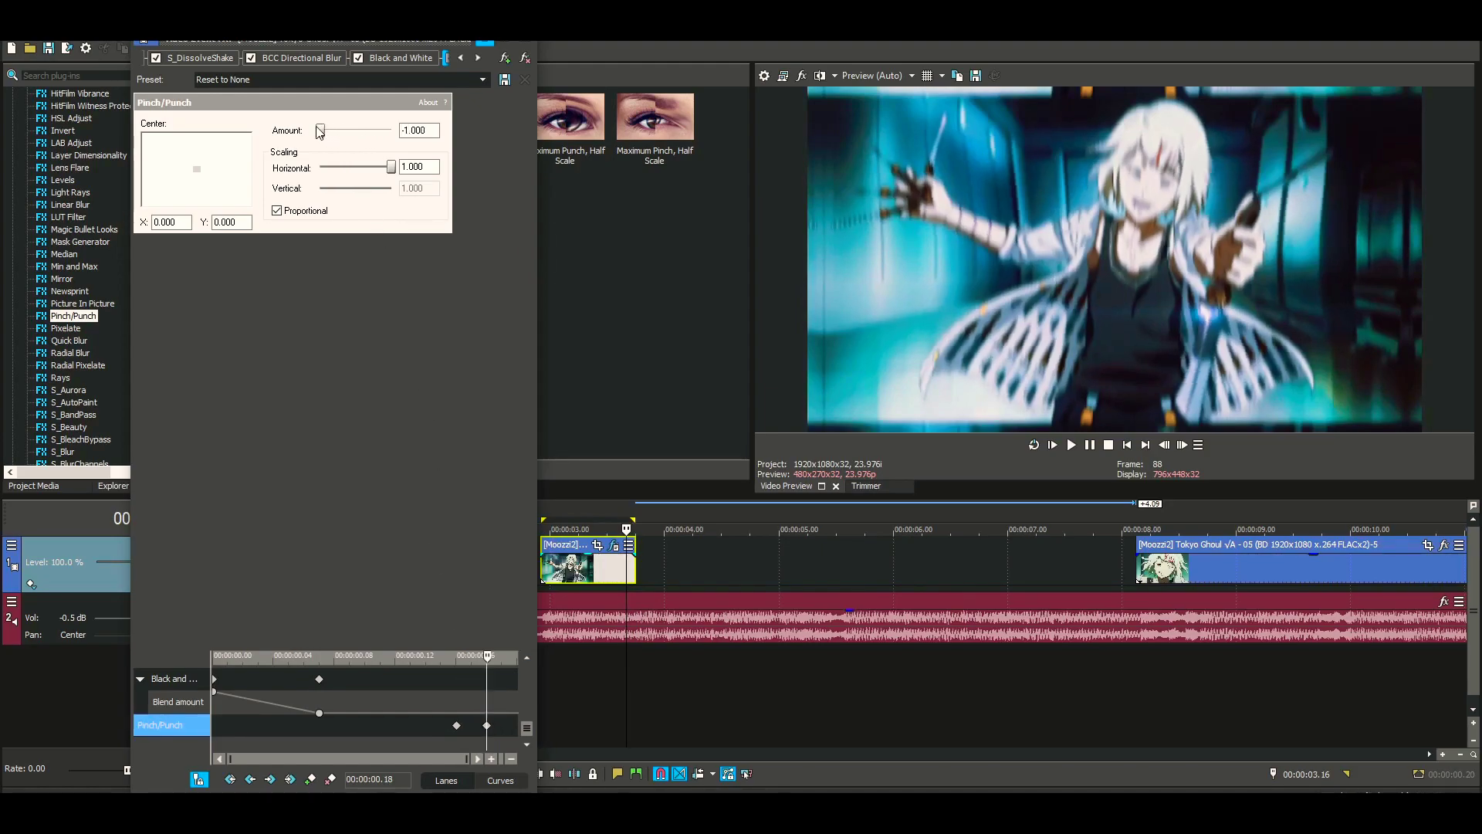
{"action": "left_click_drag", "start_coordinate": [488, 726], "coordinate": [515, 726]}
Step: Change the earlier pinch keyframe's fade curve, preview, and close the Pinch/Punch window
{"action": "left_click", "coordinate": [457, 726]}
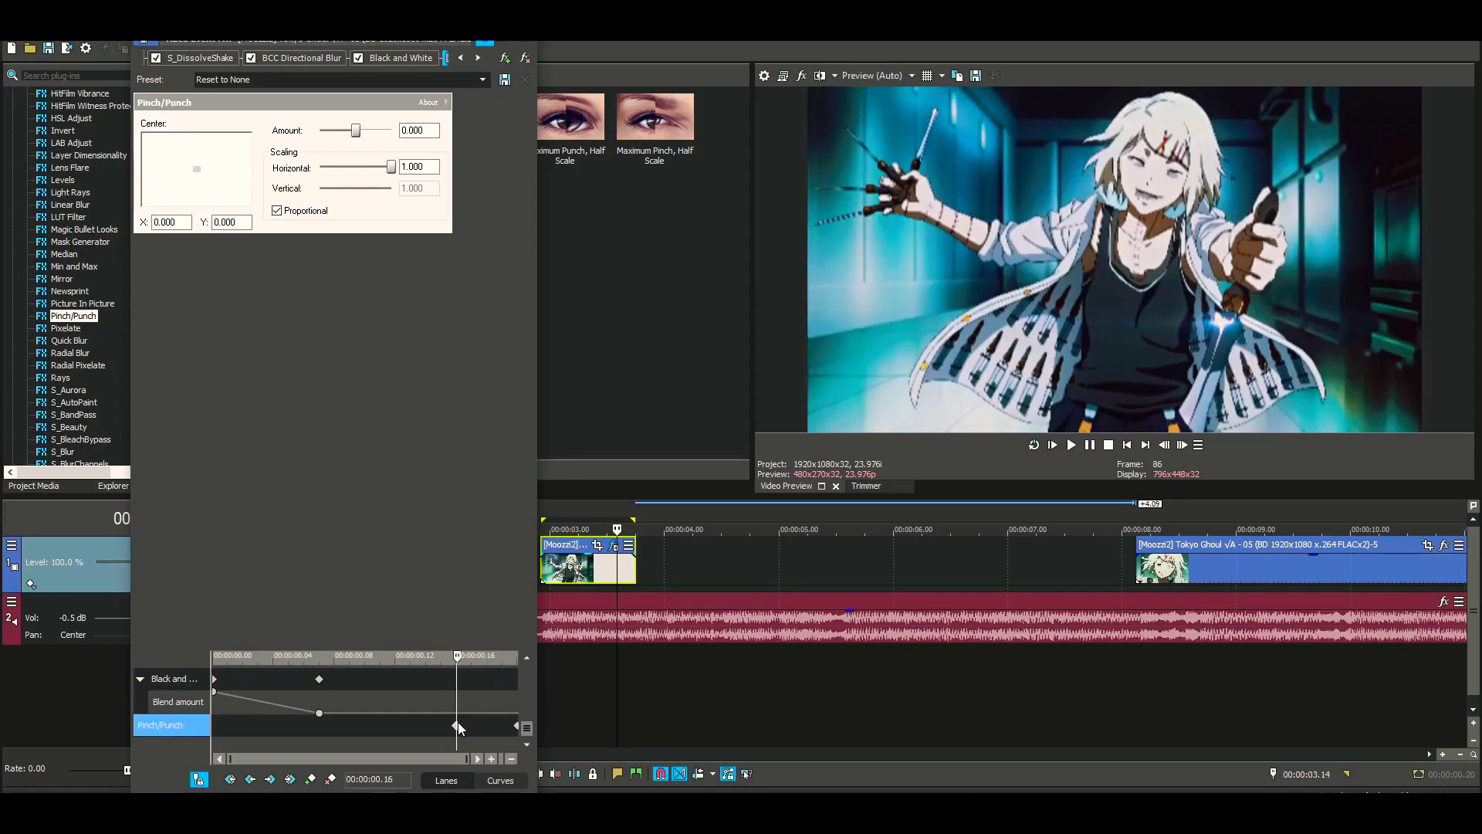
{"action": "right_click", "coordinate": [457, 724]}
{"action": "left_click", "coordinate": [502, 635]}
{"action": "key", "text": "space"}
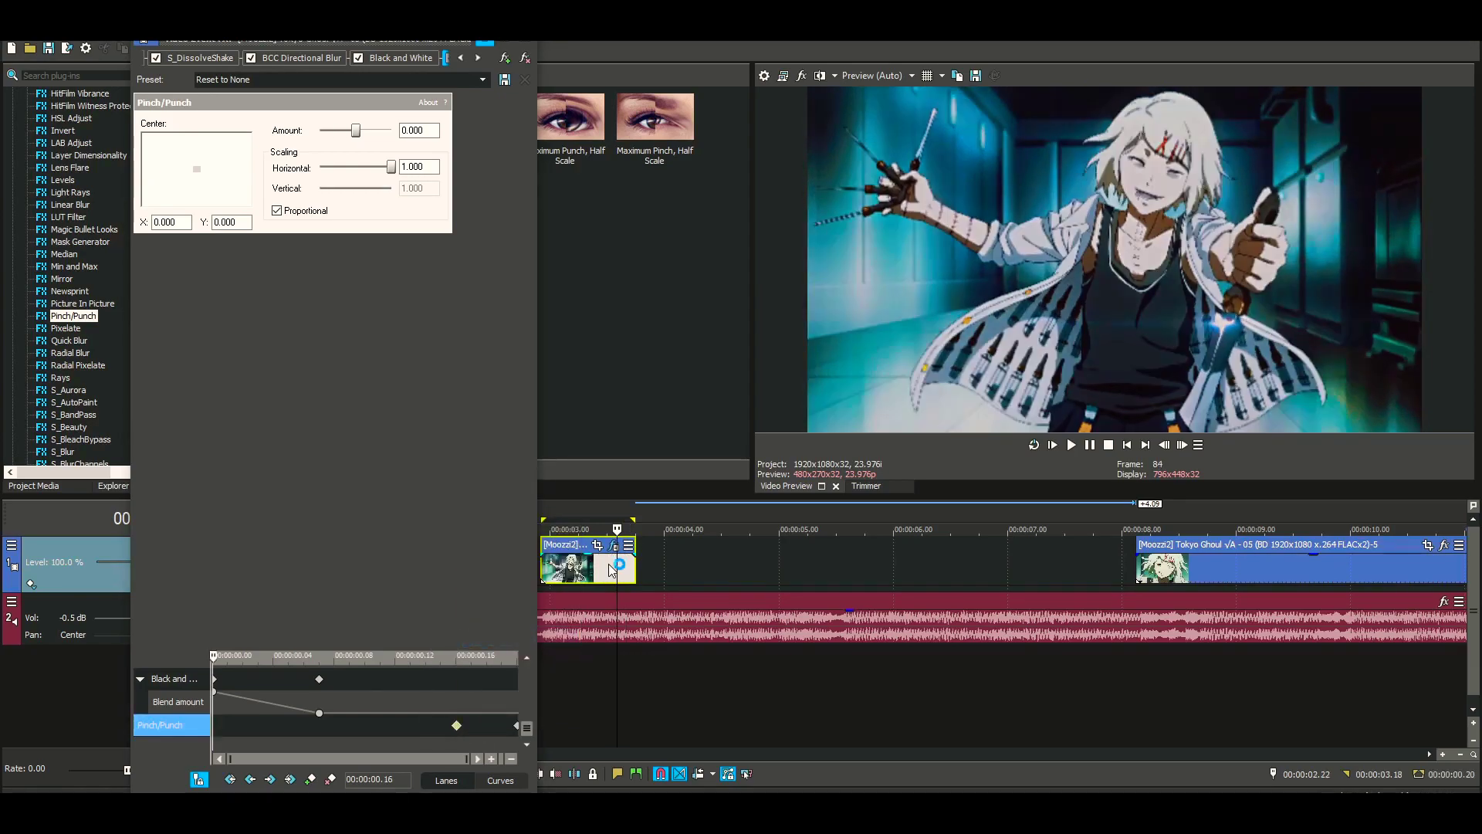
{"action": "key", "text": "space"}
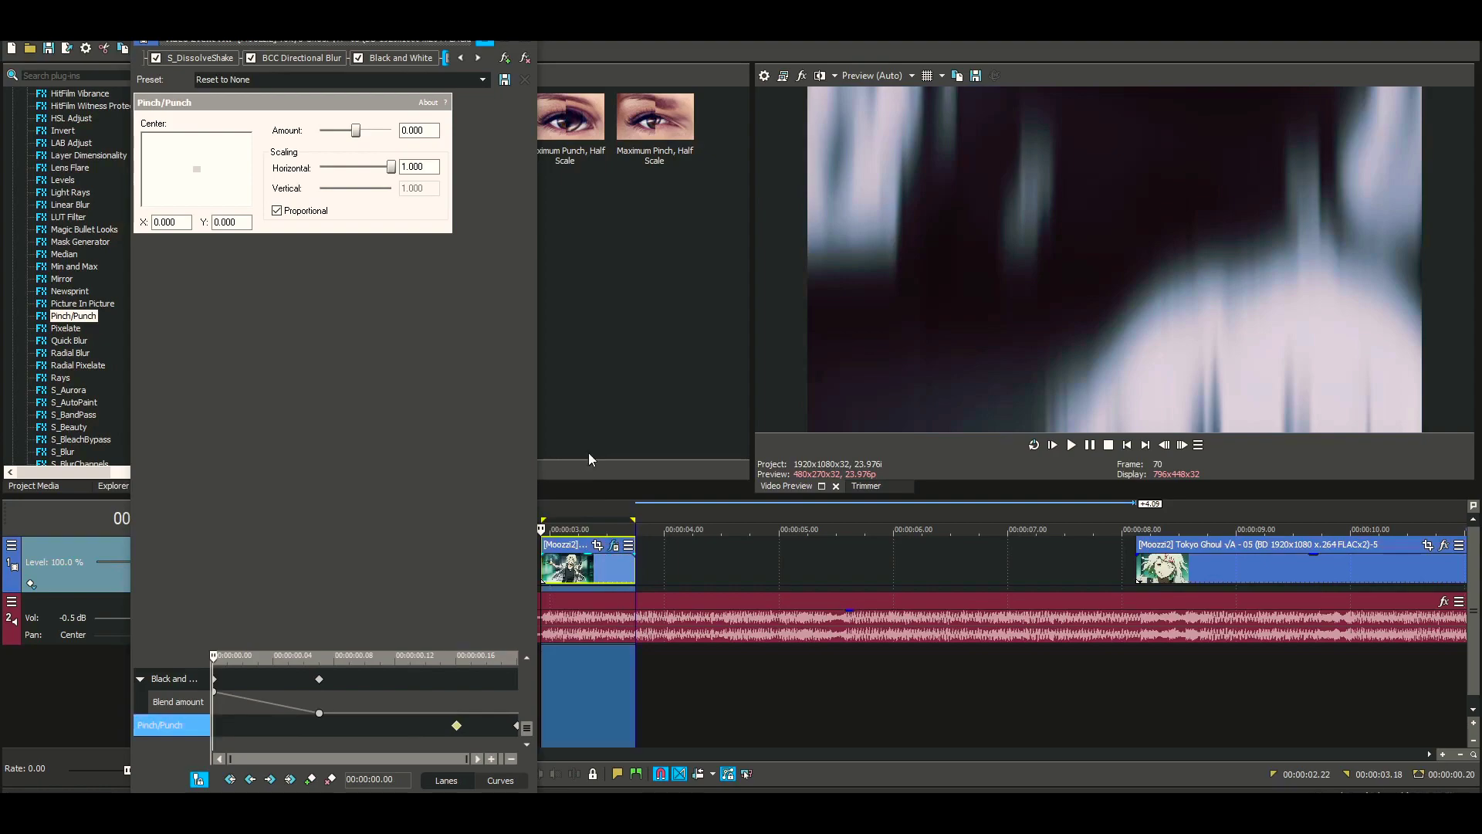
{"action": "left_click", "coordinate": [499, 234]}
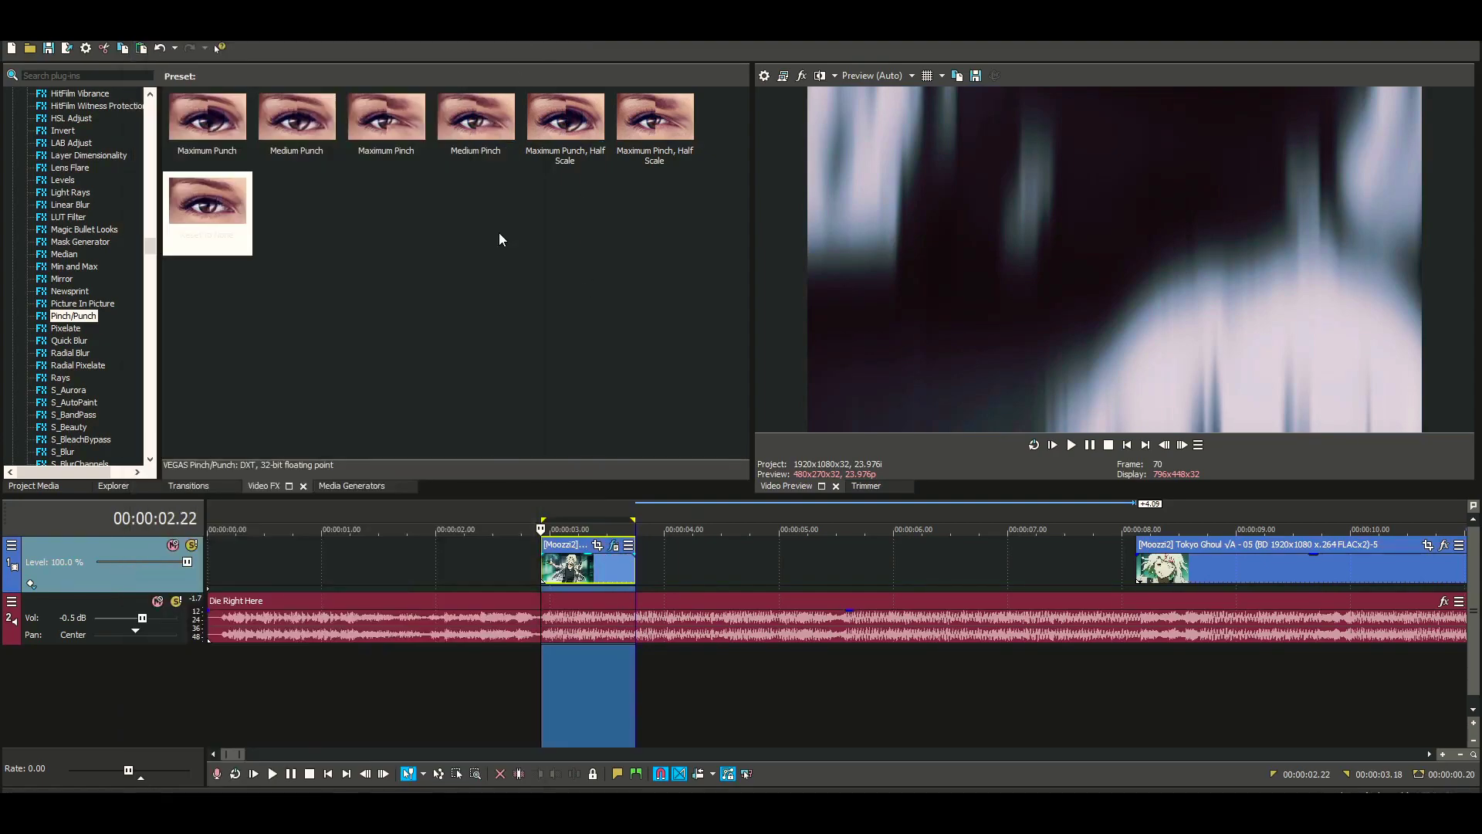
Step: Replay the clip from before its start, then insert an empty video track at the top with Ctrl+Shift+Q
{"action": "left_click", "coordinate": [442, 568]}
{"action": "key", "text": "space"}
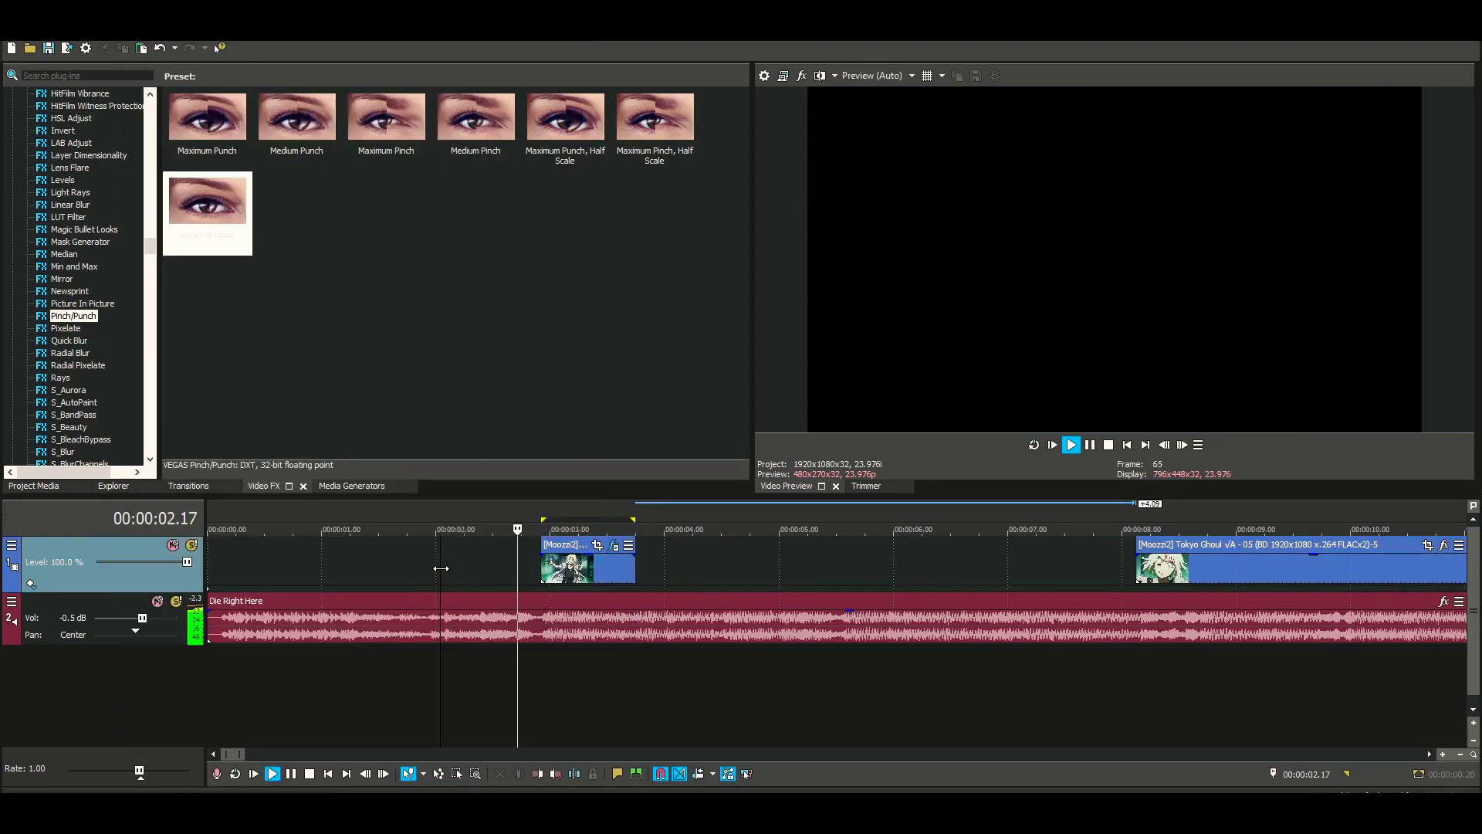
{"action": "key", "text": "space"}
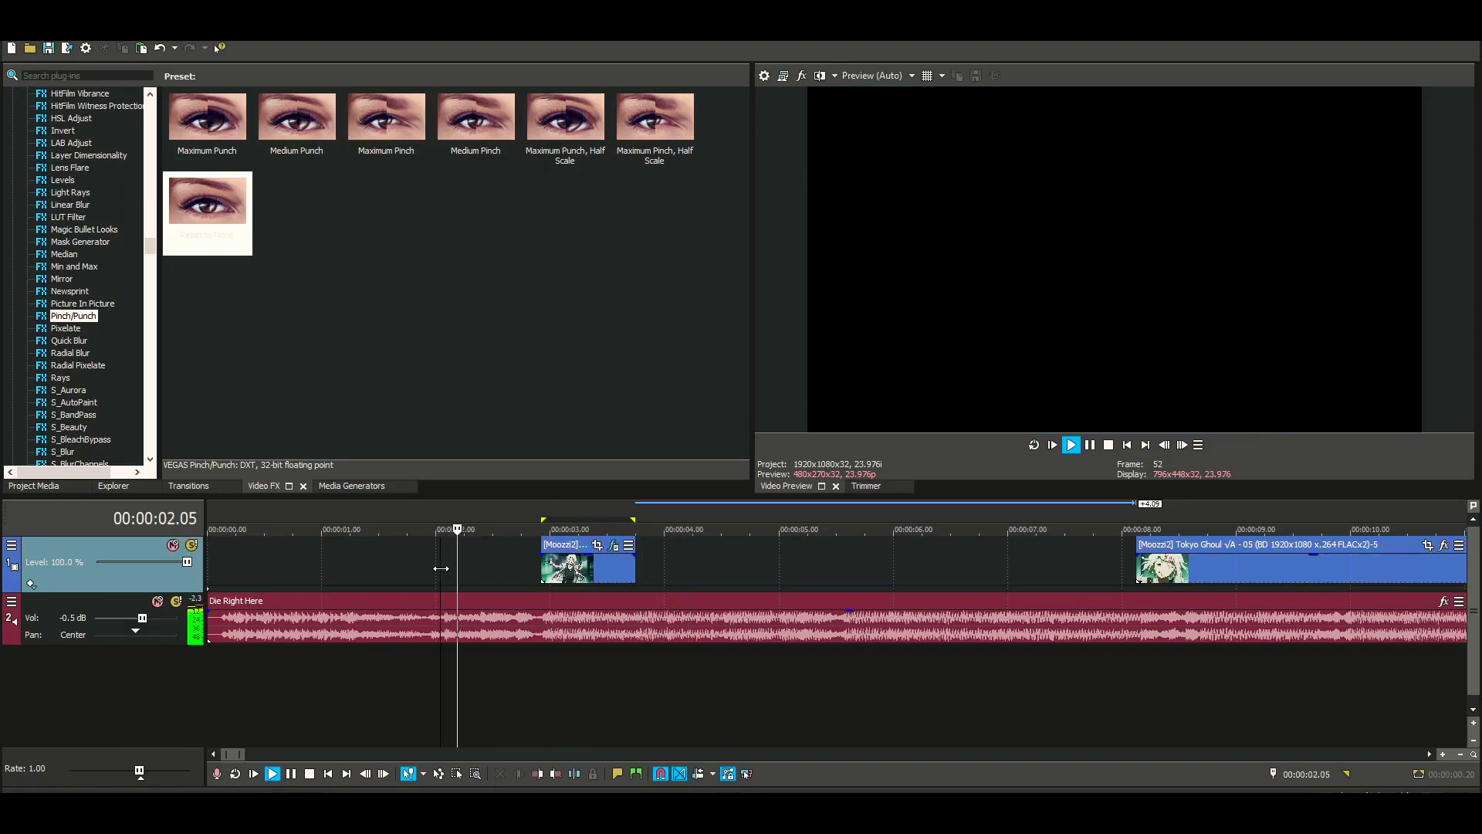
{"action": "key", "text": "space"}
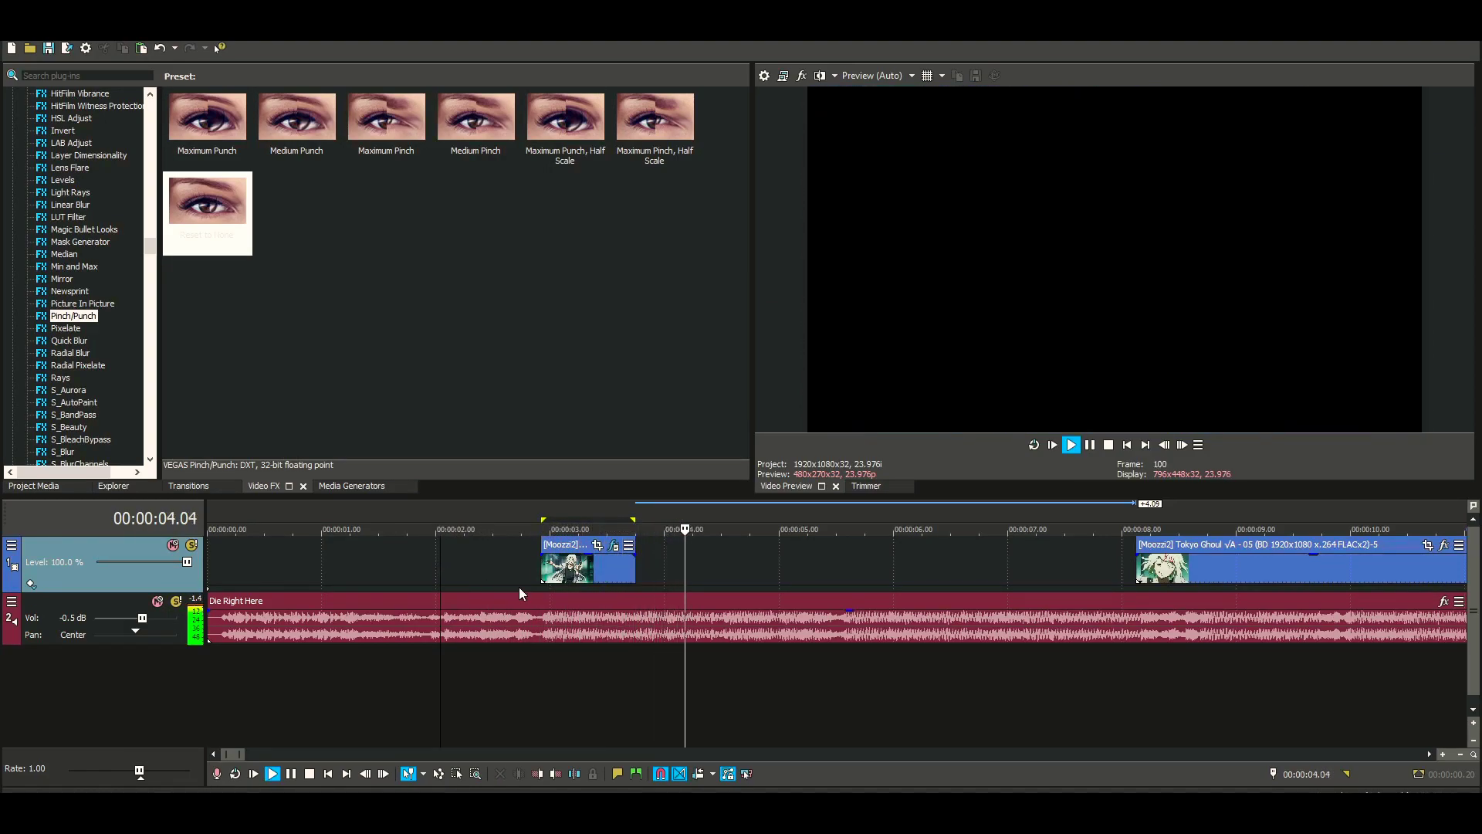
{"action": "key", "text": "space"}
{"action": "key", "text": "space"}
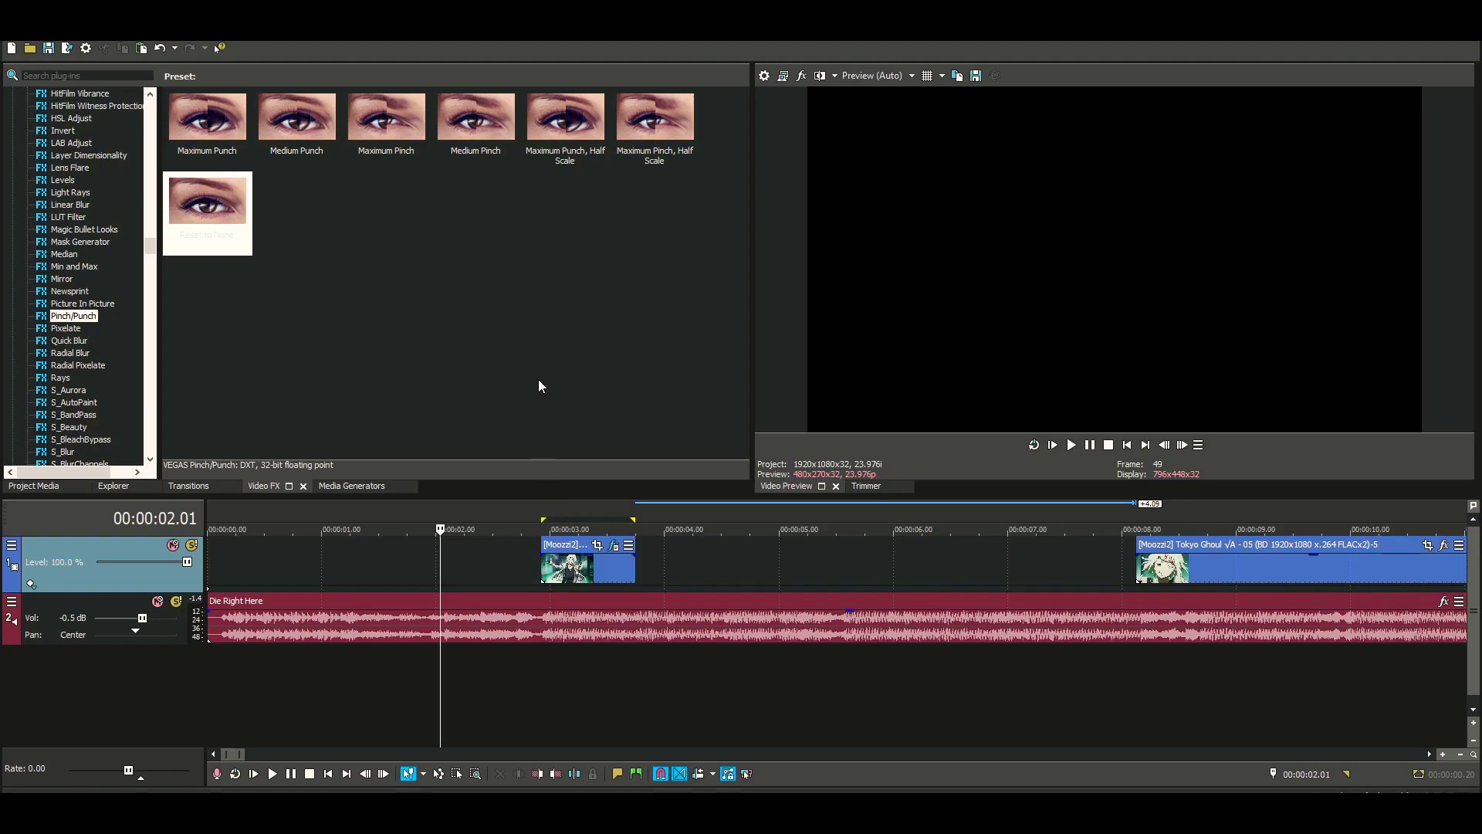
{"action": "double_click", "coordinate": [566, 579]}
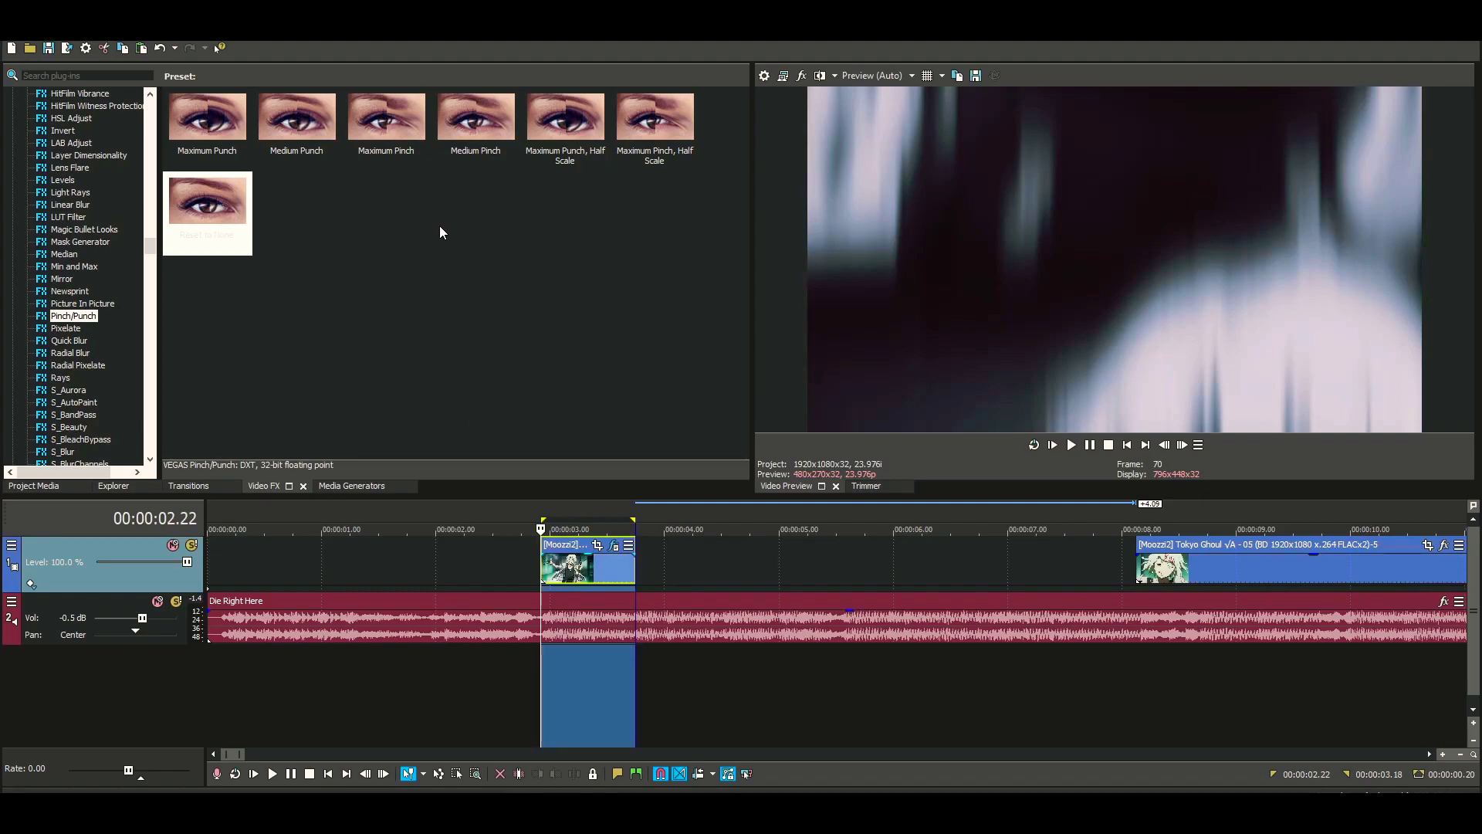
{"action": "key", "text": "ctrl+shift+q"}
Step: Place a White Solid Color event on the top track, trimmed to end with the anime clip
{"action": "left_click", "coordinate": [340, 486]}
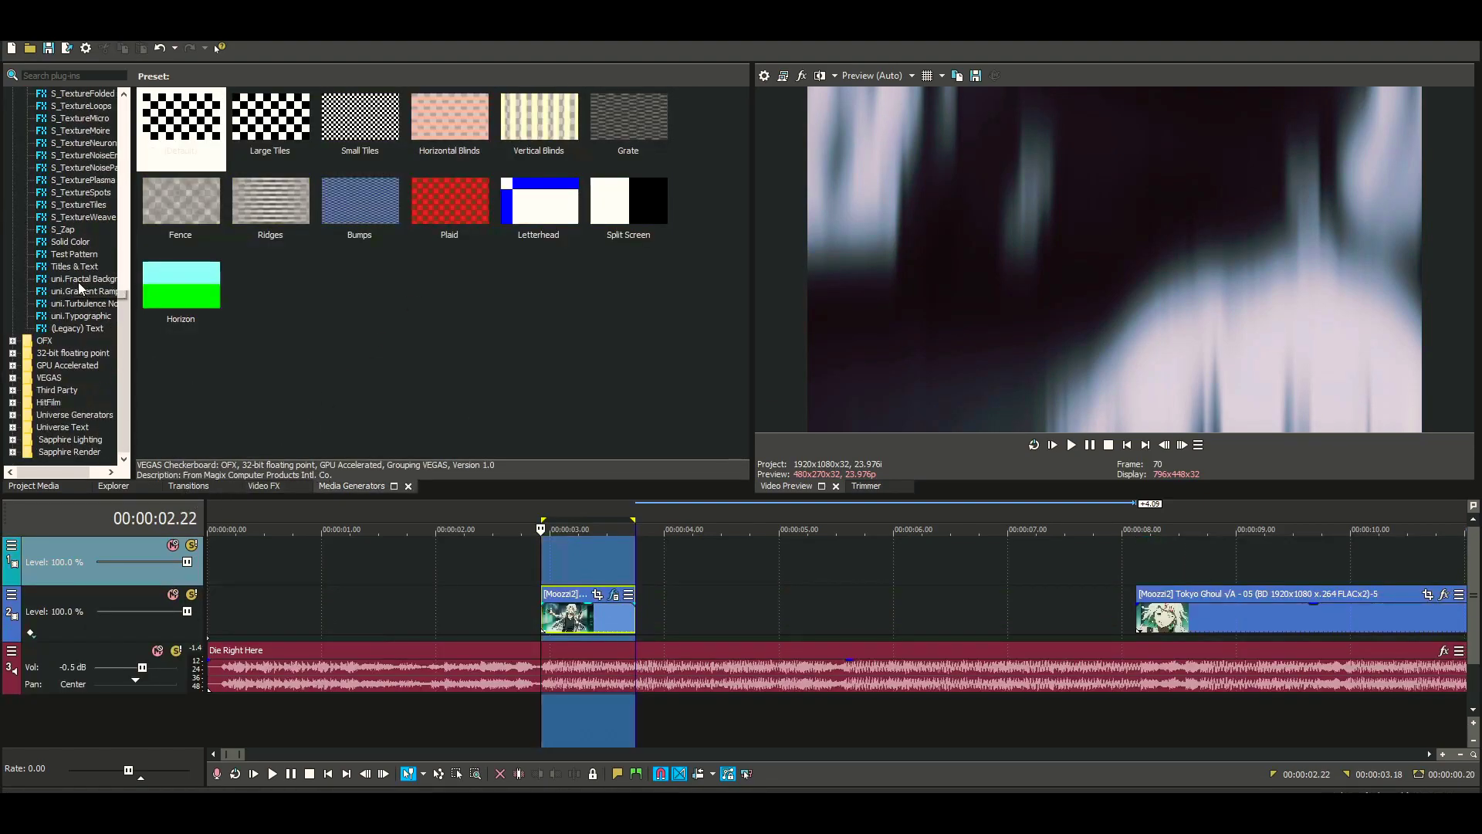
{"action": "left_click", "coordinate": [70, 241]}
{"action": "left_click_drag", "start_coordinate": [207, 139], "coordinate": [231, 556]}
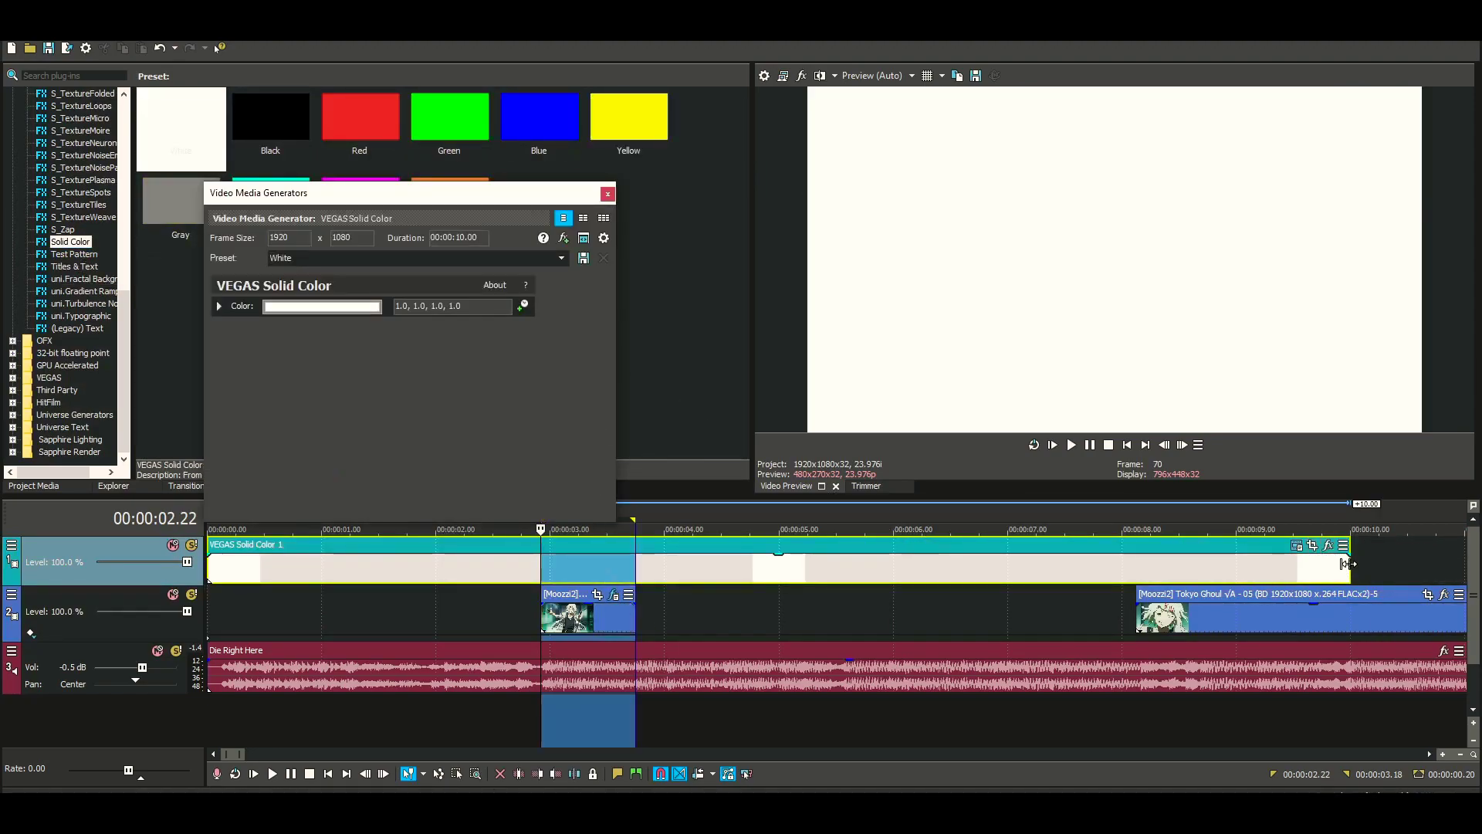
{"action": "left_click_drag", "start_coordinate": [1347, 563], "coordinate": [635, 563]}
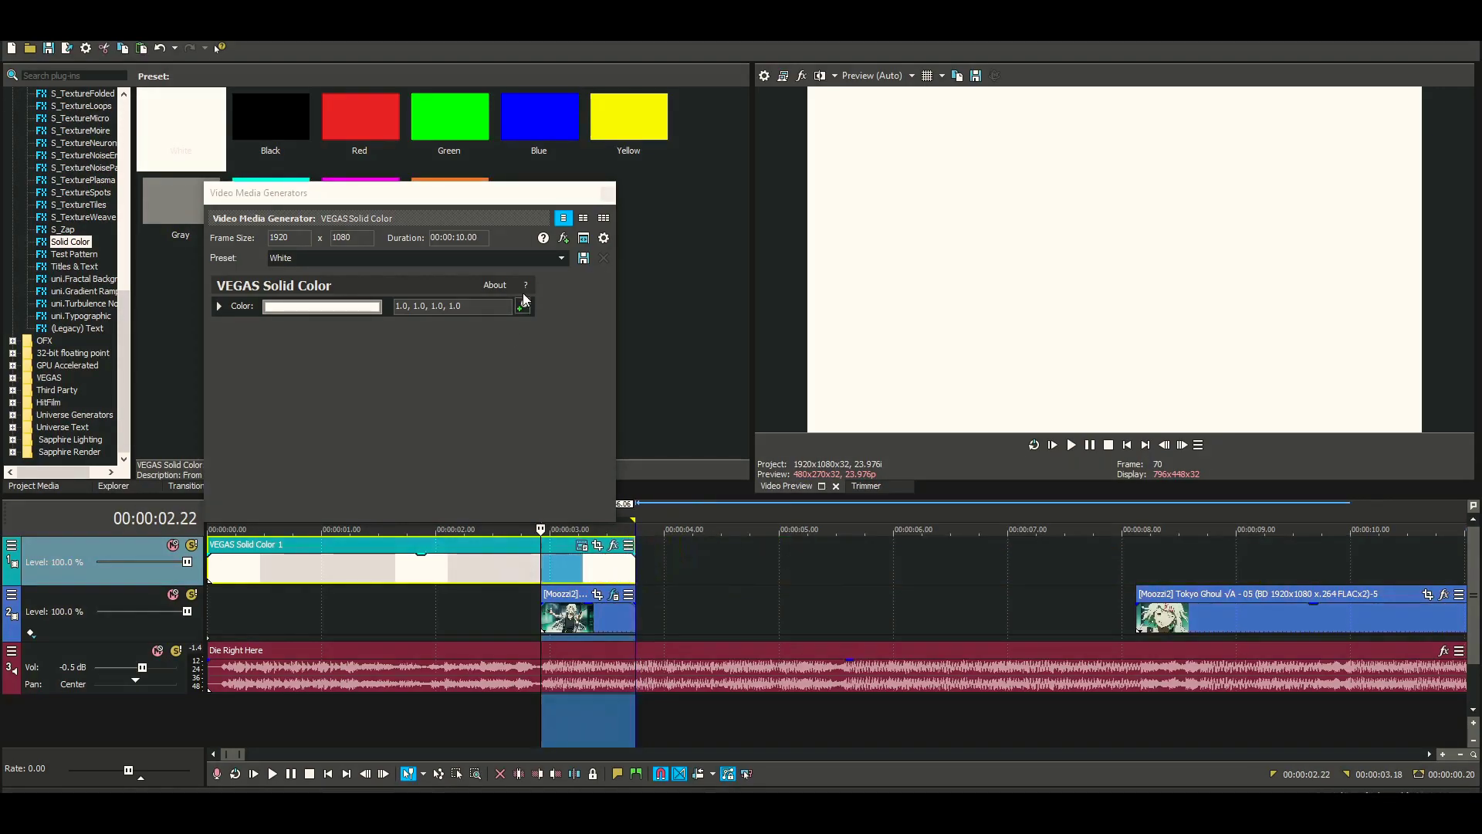
{"action": "left_click", "coordinate": [608, 193]}
{"action": "left_click", "coordinate": [12, 544]}
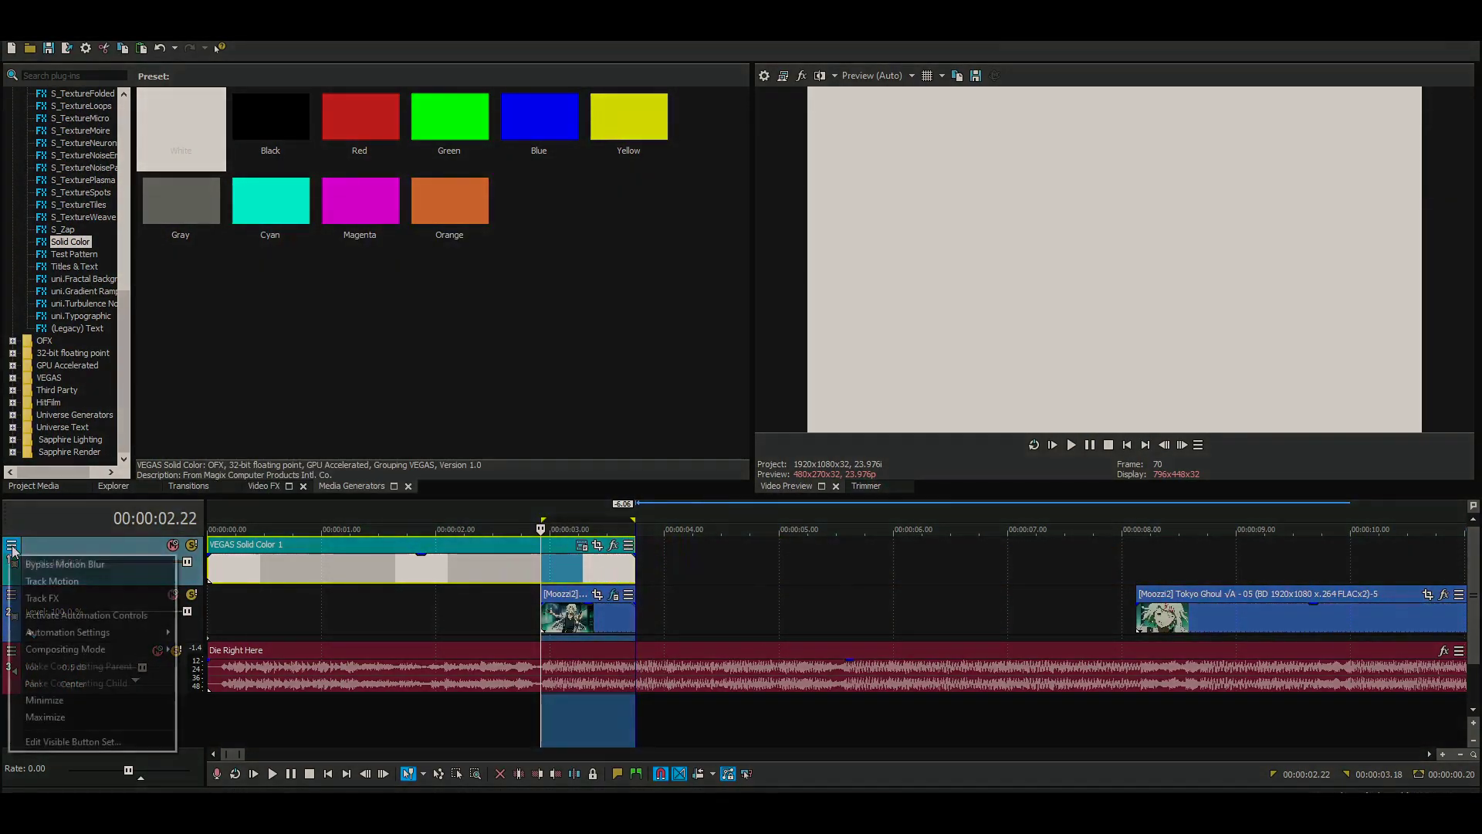